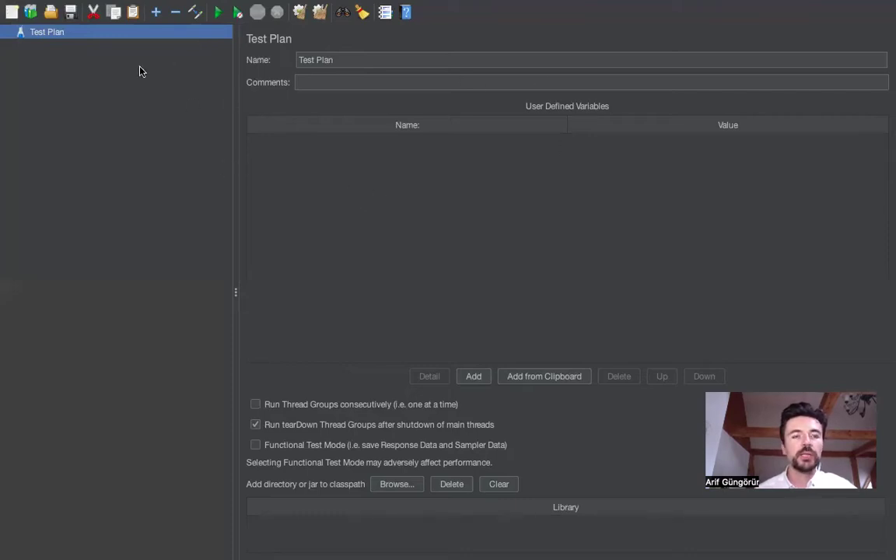
Add a Thread Group to the Test Plan
right_click(64, 35)
mouse_move(164, 40)
mouse_move(269, 45)
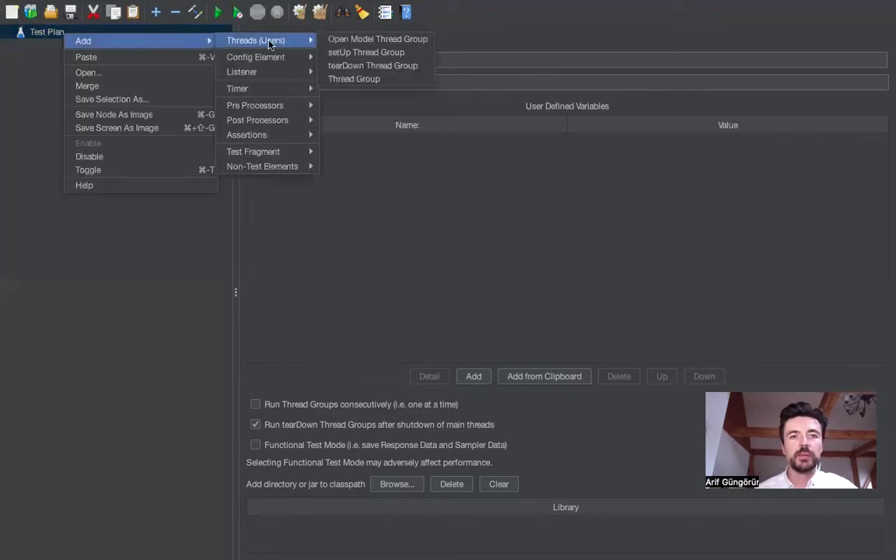
left_click(358, 79)
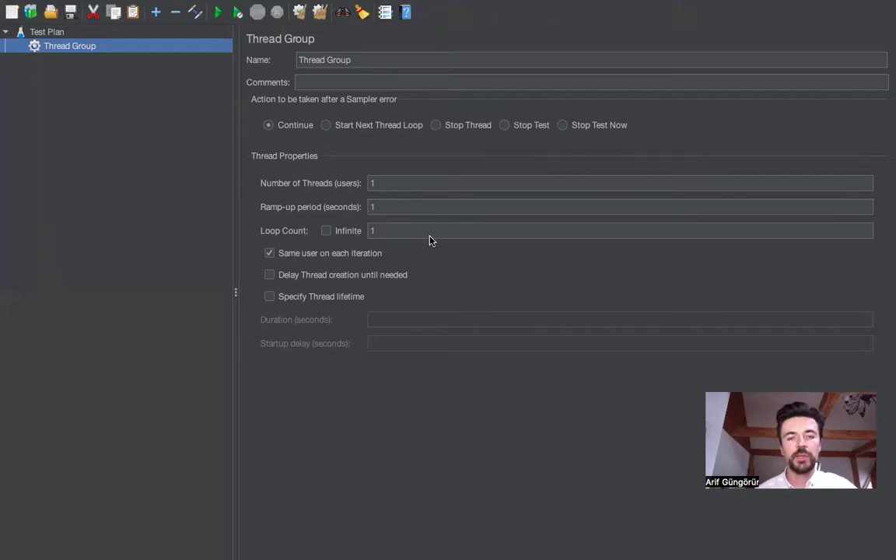
Add an HTTP Request sampler to the Thread Group
left_click(383, 183)
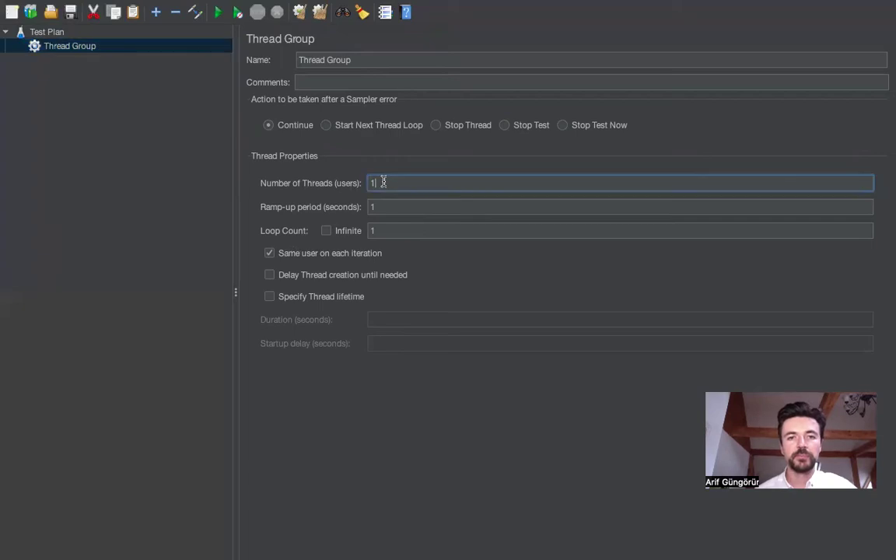
left_click(73, 47)
right_click(74, 48)
mouse_move(241, 54)
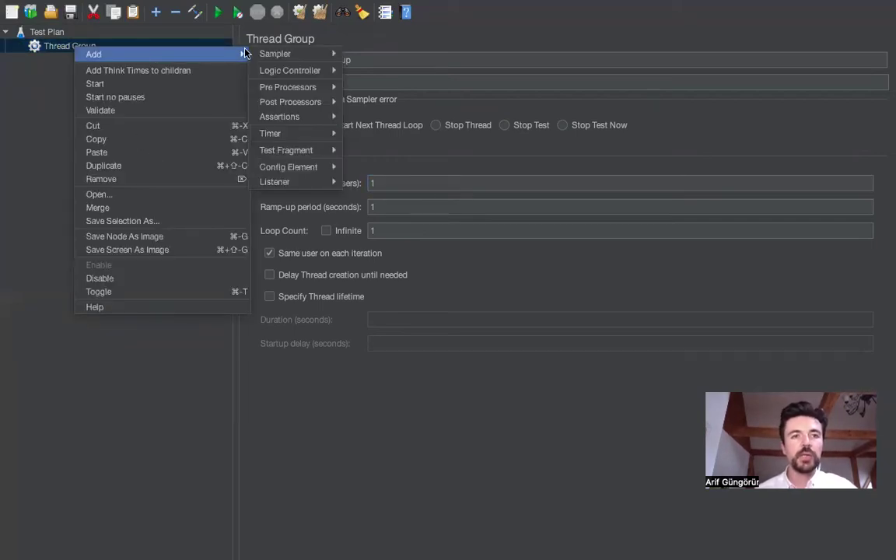
mouse_move(276, 54)
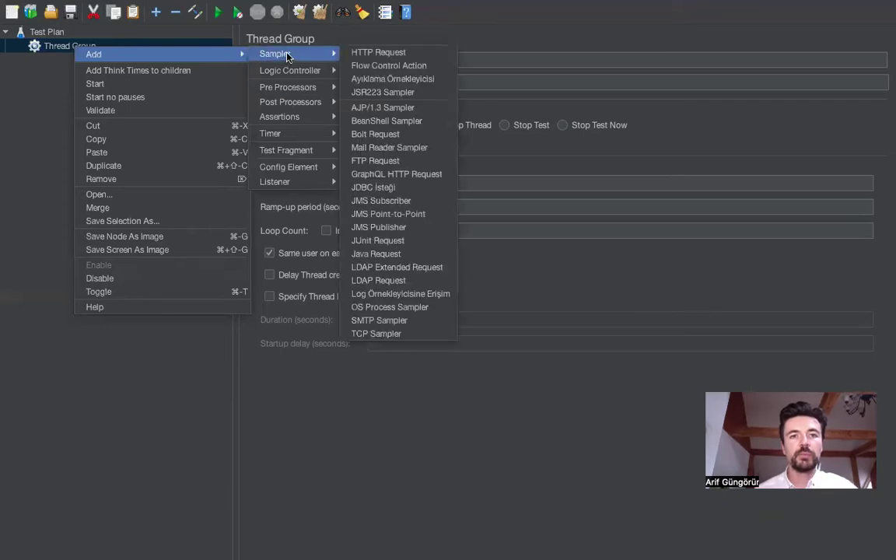
left_click(389, 54)
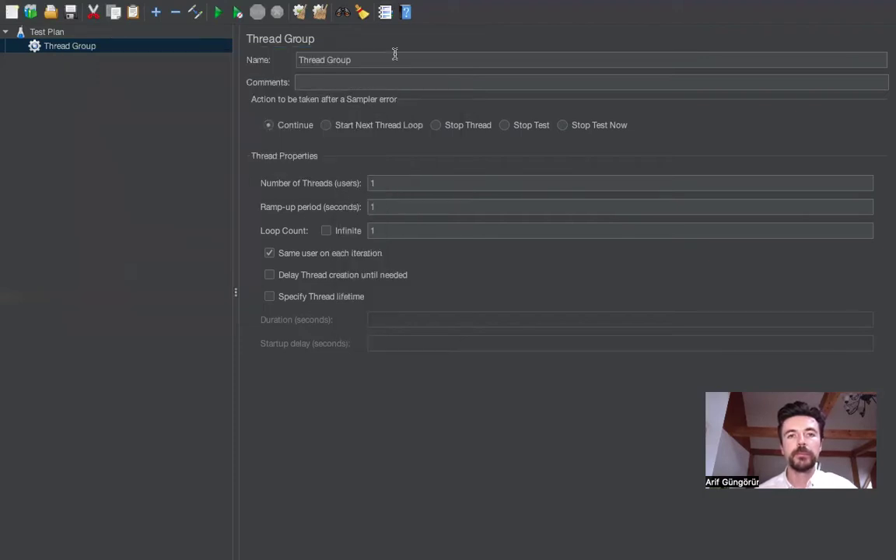
Copy the https protocol from the Walmart page address in Chrome and enter it as the HTTP Request's protocol in JMeter
left_click(464, 149)
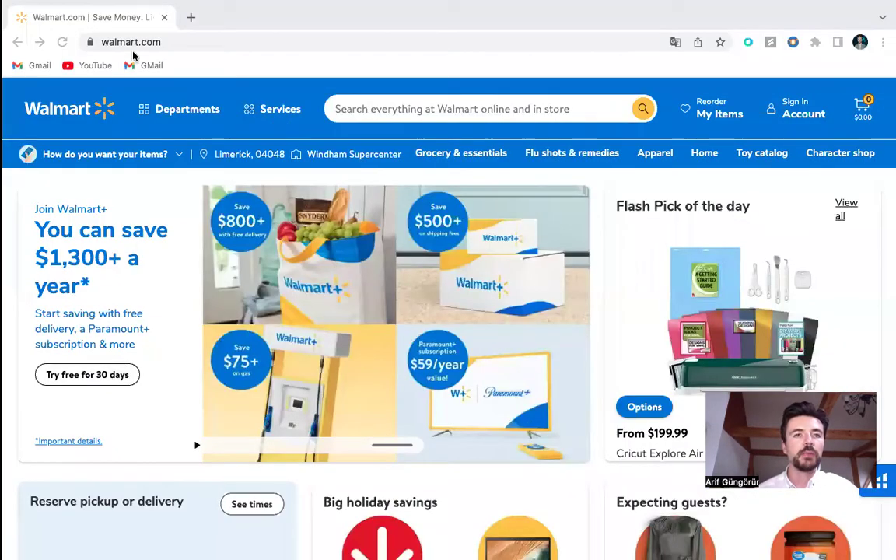
left_click(143, 40)
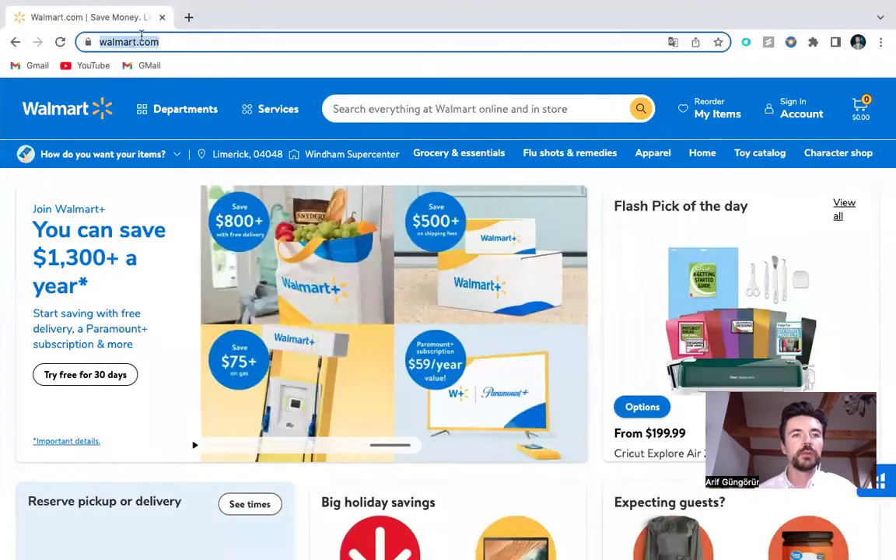
left_click(141, 37)
double_click(112, 41)
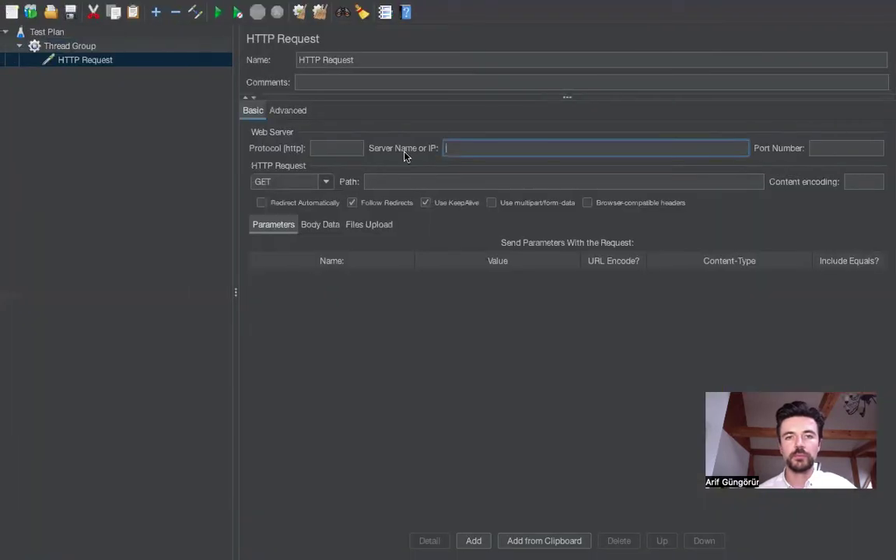
left_click(342, 145)
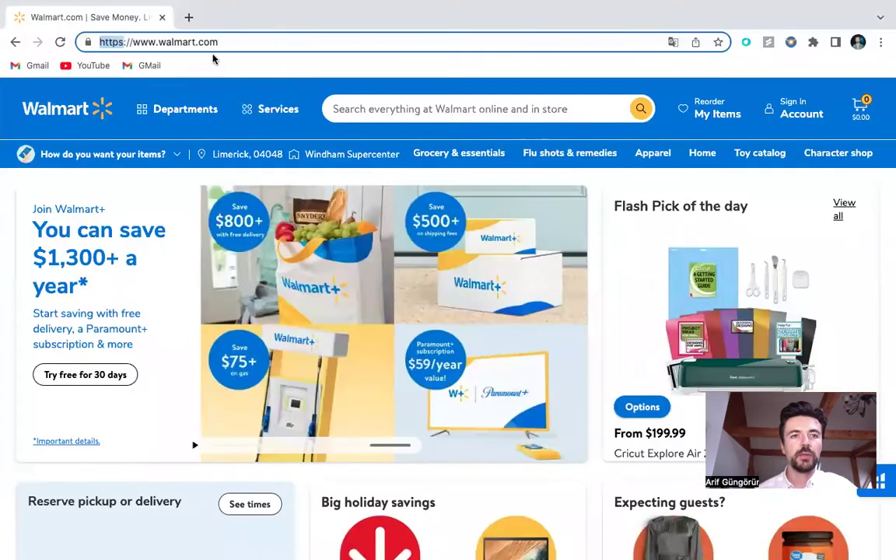
left_click(145, 41)
left_click_drag(131, 42, 222, 43)
key("ctrl+c")
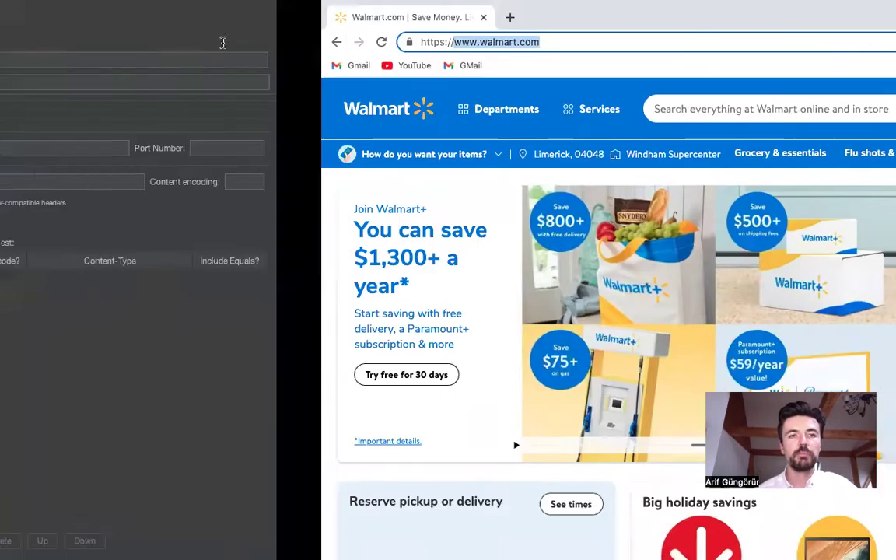
left_click(484, 155)
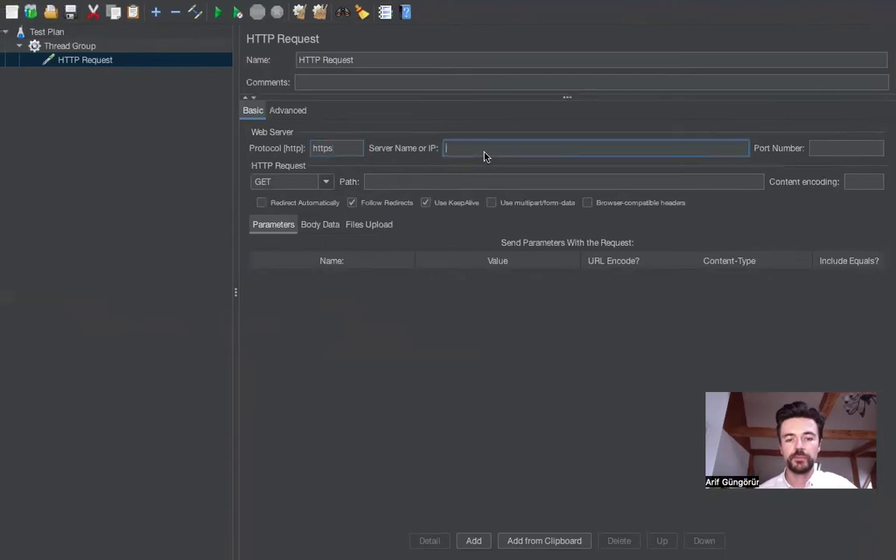
key("ctrl+v")
left_click(434, 180)
type("/")
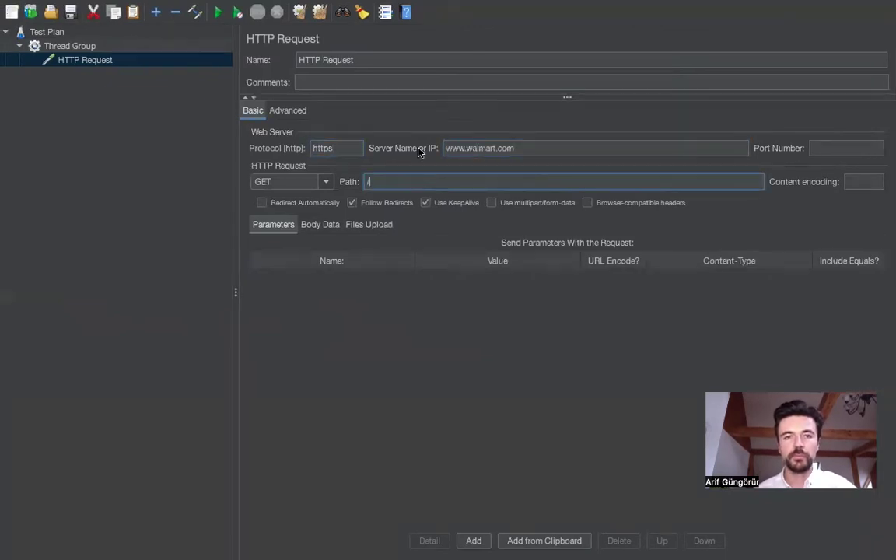
Rename the HTTP Request as WalmartMainpage
left_click(366, 59)
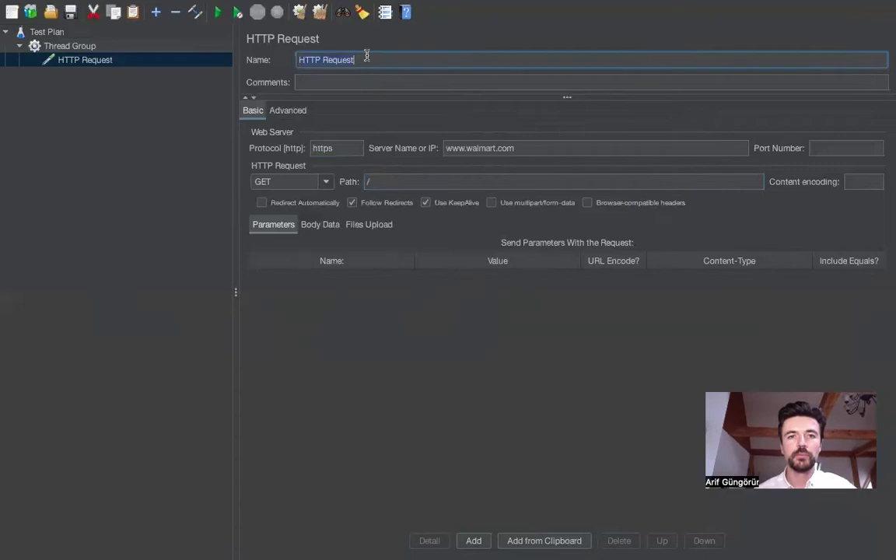
type("Walm")
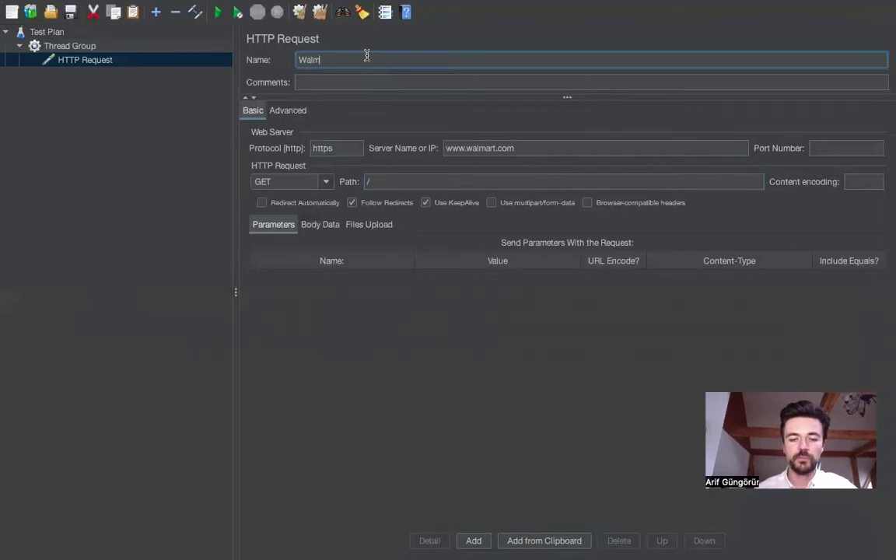
type("artMainpage")
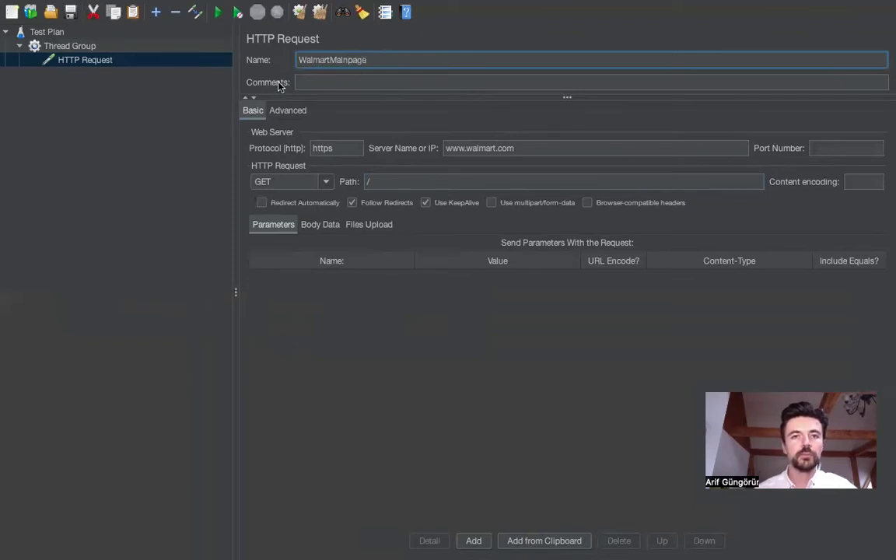
left_click(133, 88)
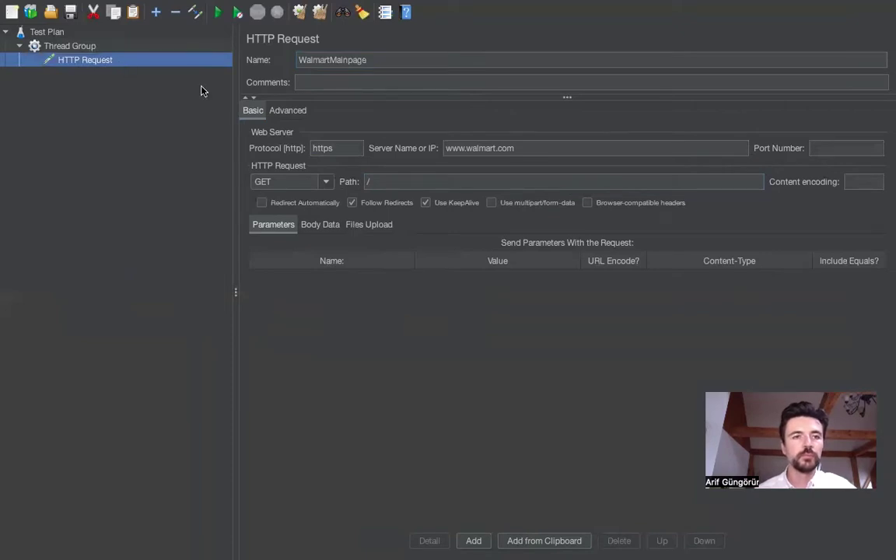
Add a View Results Tree listener to the WalmartMainpage request
right_click(119, 61)
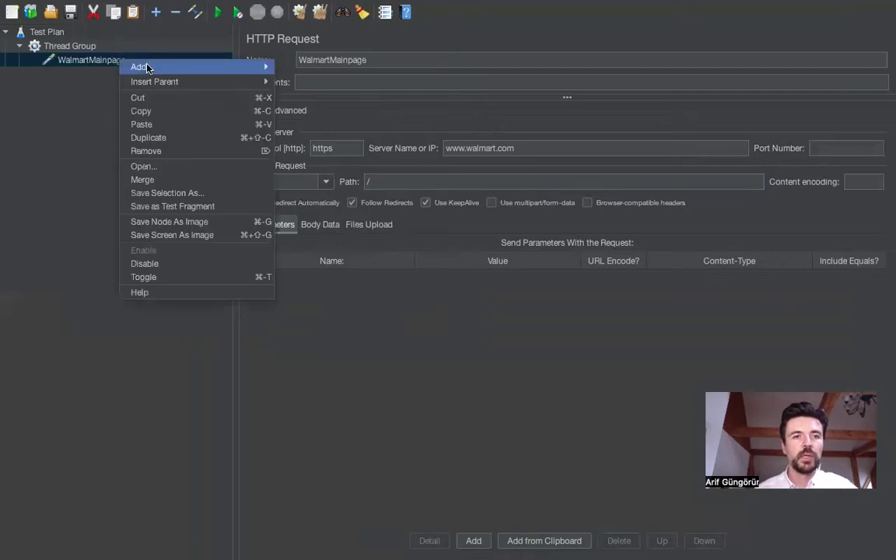
mouse_move(147, 69)
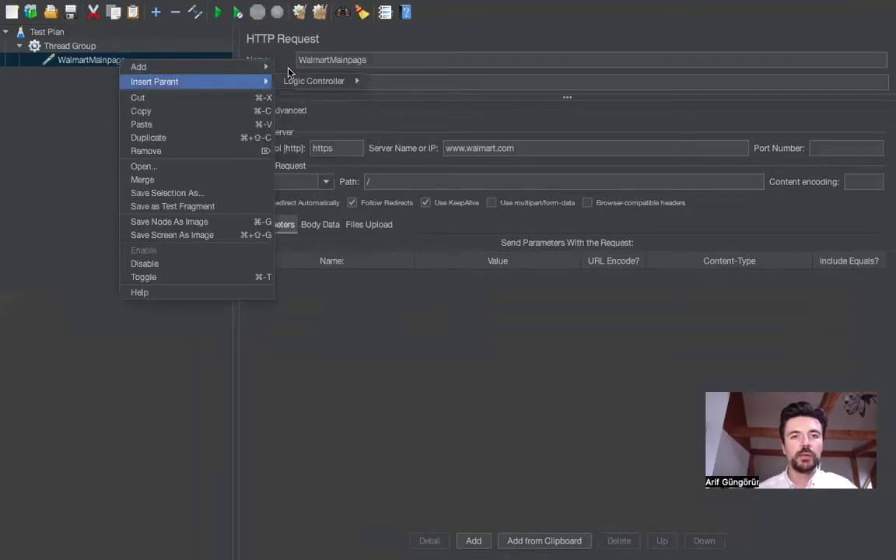
mouse_move(311, 146)
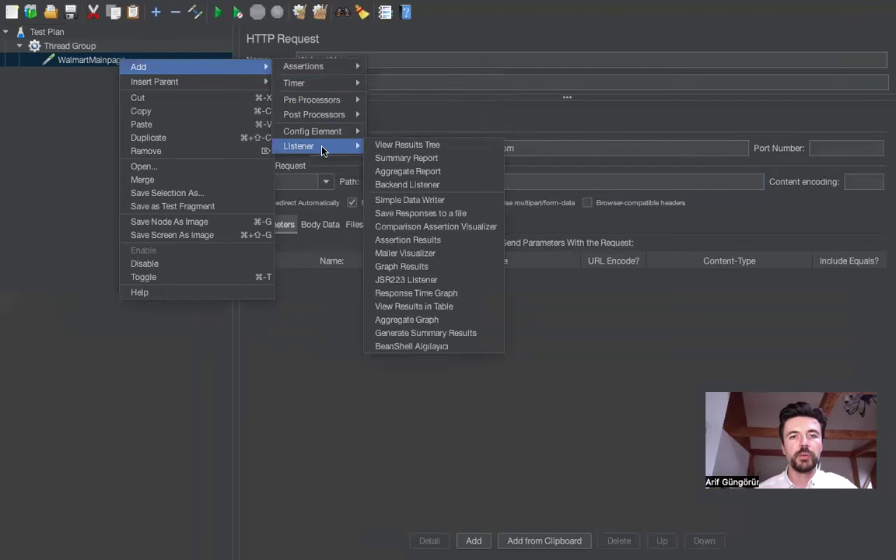
left_click(404, 146)
Set the Thread Group's number of threads (users) to 3
left_click(107, 60)
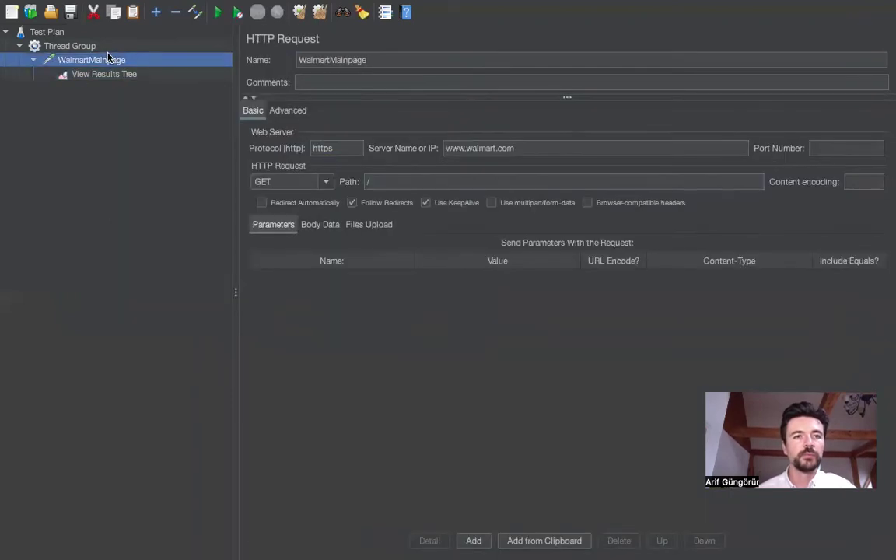
left_click(78, 46)
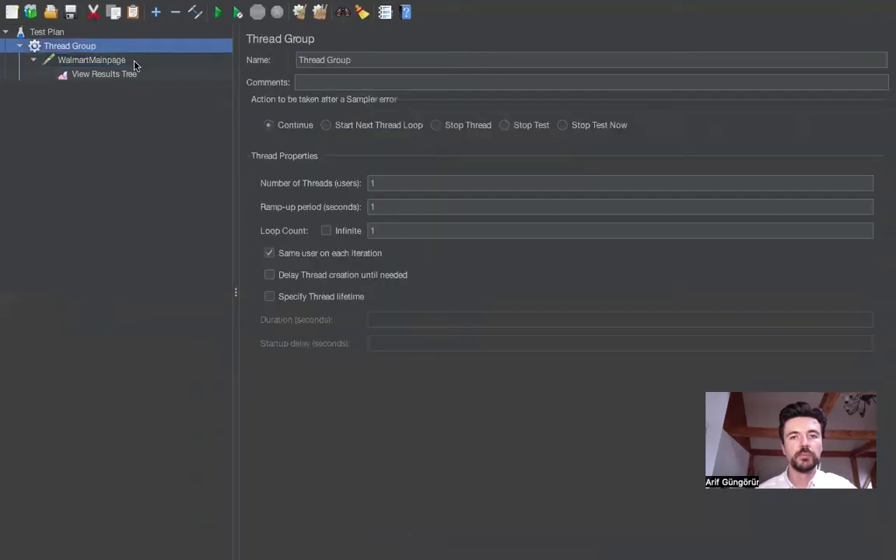
left_click(379, 184)
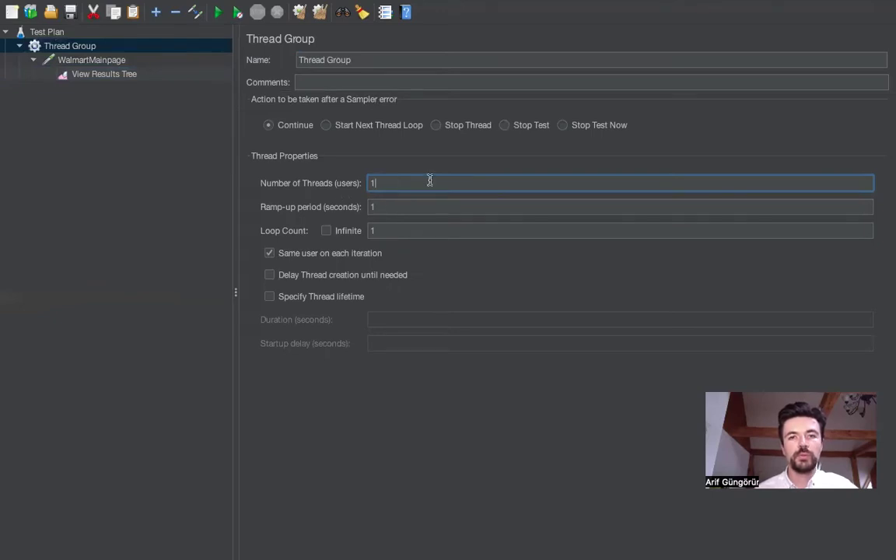
left_click(374, 232)
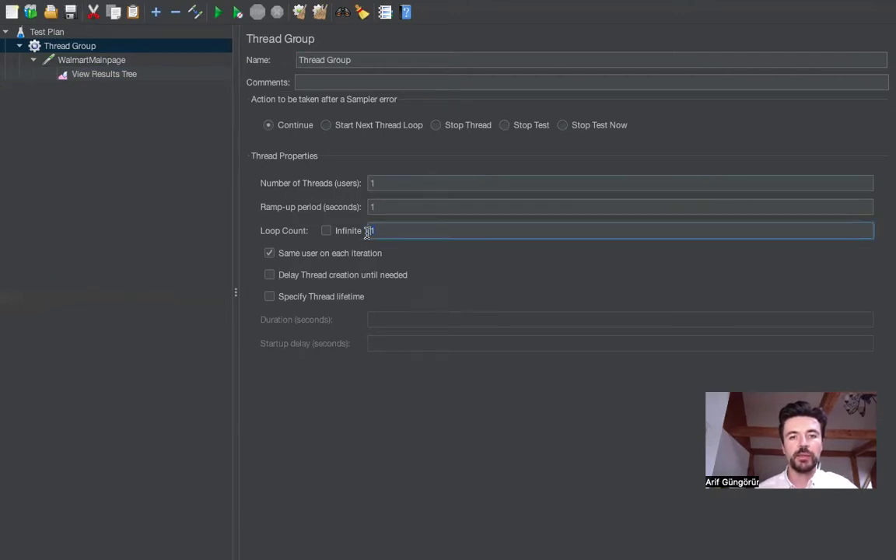
left_click(376, 183)
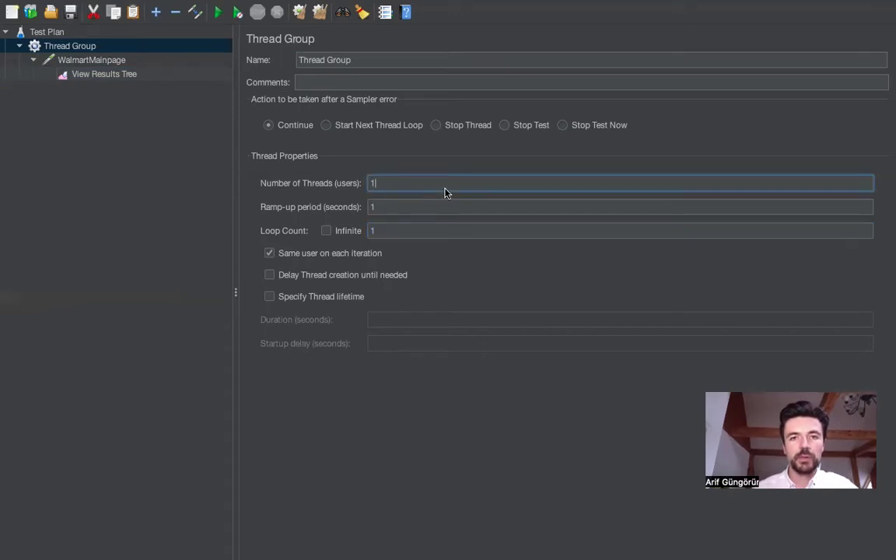
key("BackSpace")
type("3")
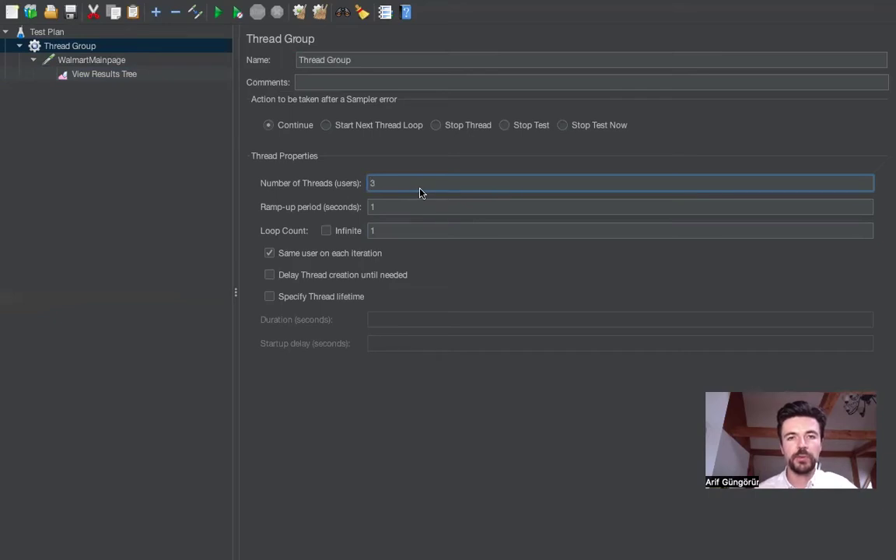
Open the View Results Tree listener and run the test plan
left_click(124, 75)
left_click(137, 62)
left_click(144, 76)
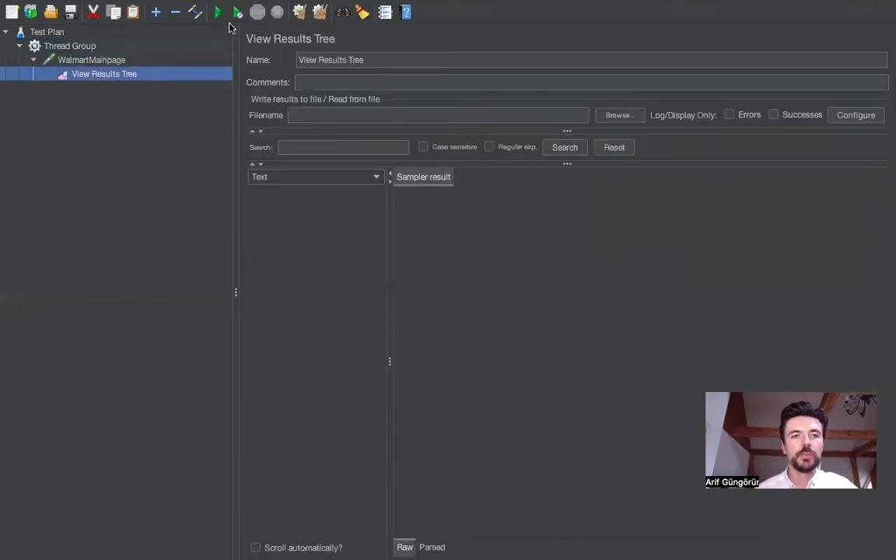
left_click(217, 13)
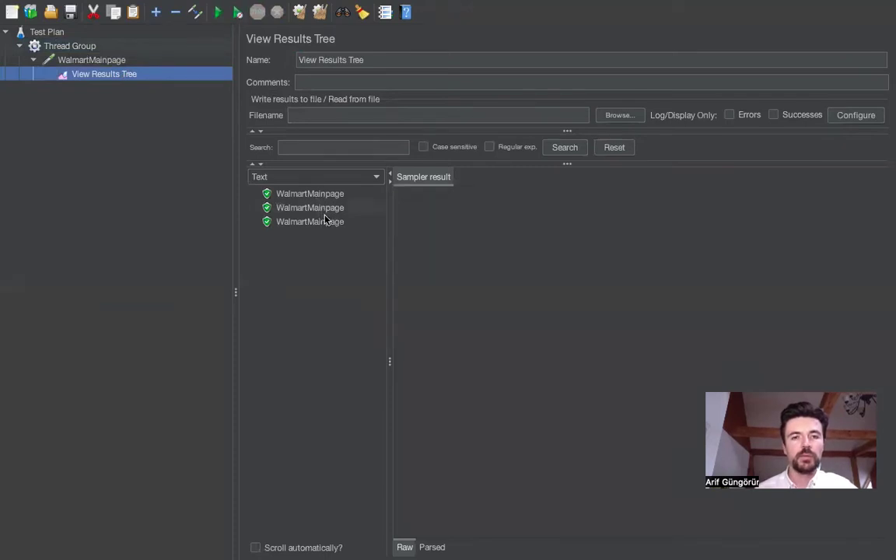
Compare the sampler results of the three WalmartMainpage samples, including thread name, load time and response code
left_click(325, 194)
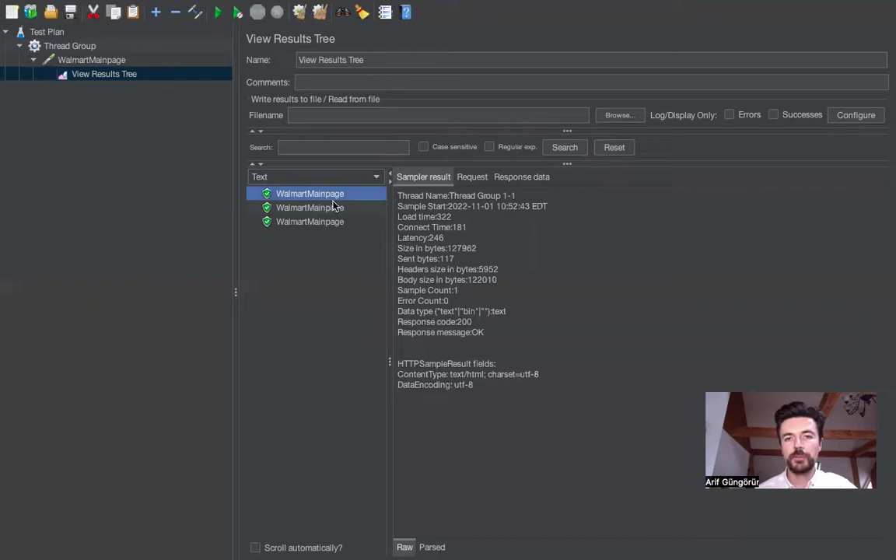
left_click(337, 207)
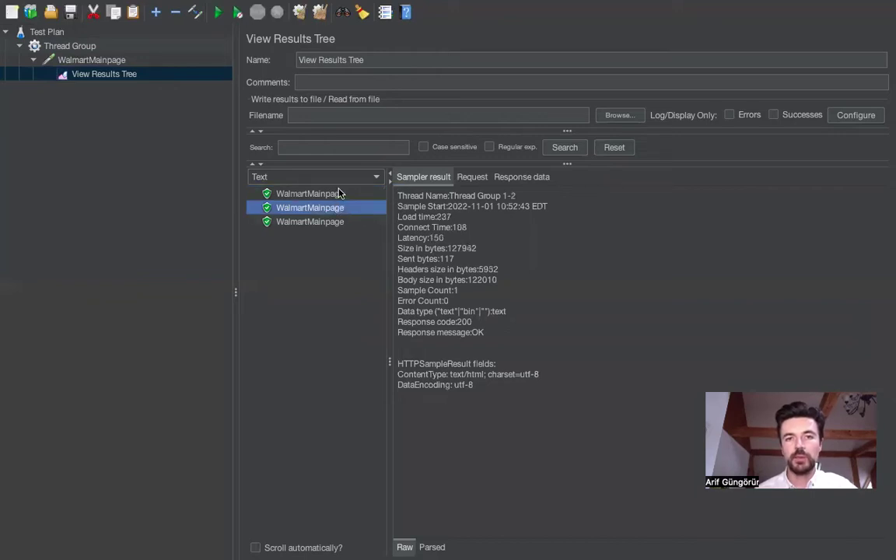
left_click(339, 194)
left_click(335, 207)
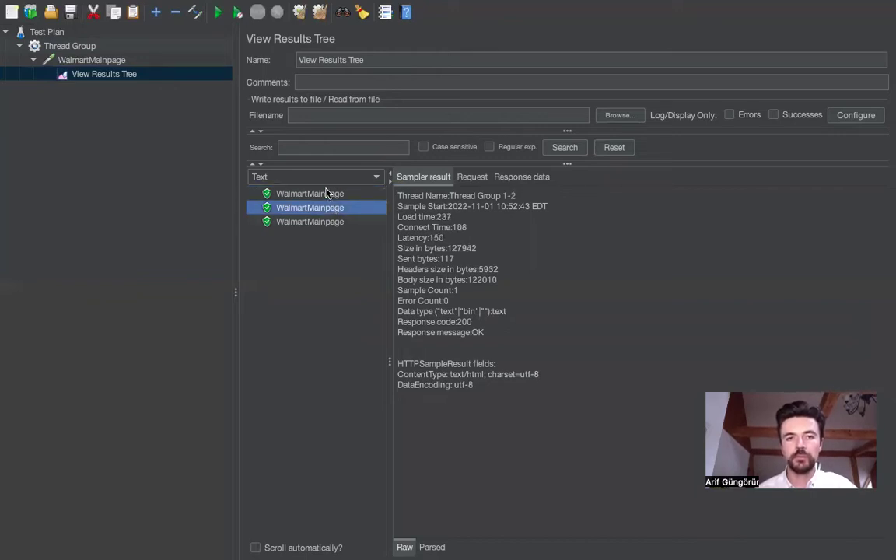
left_click(326, 193)
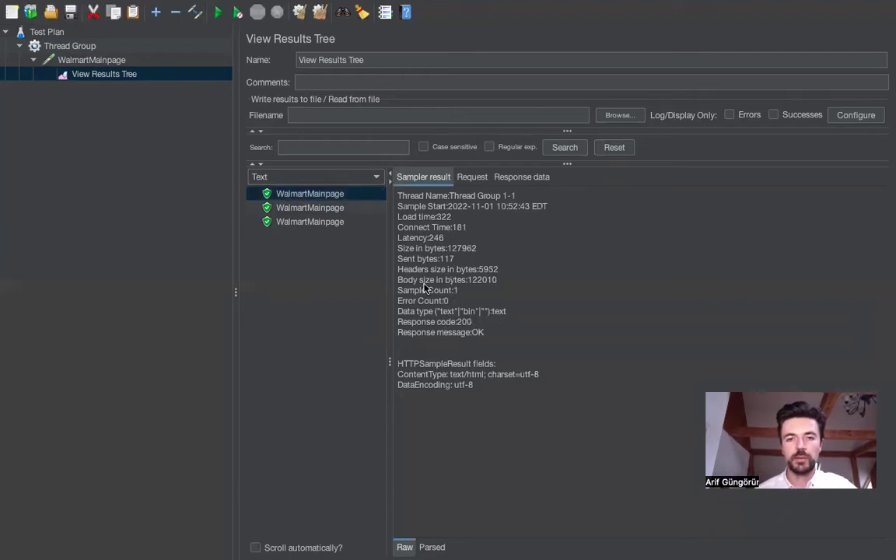
left_click(323, 209)
left_click(323, 223)
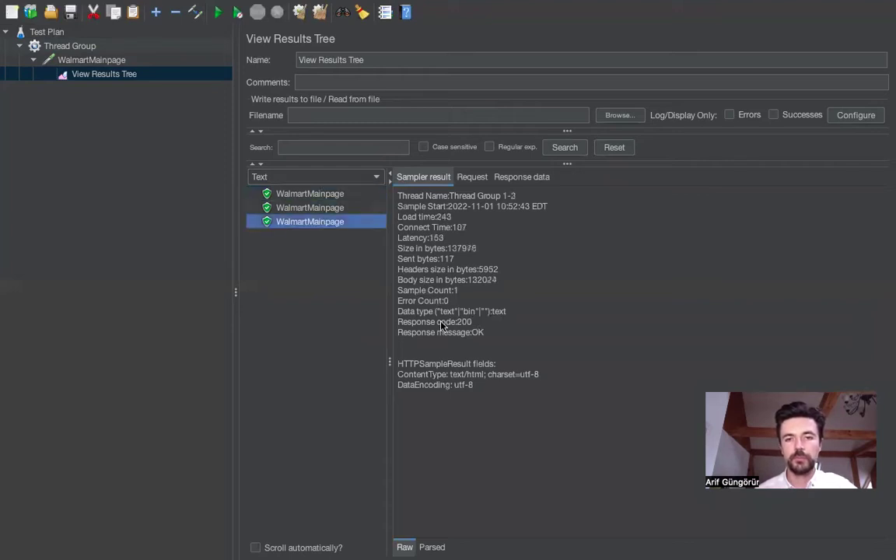
left_click(340, 207)
left_click(333, 196)
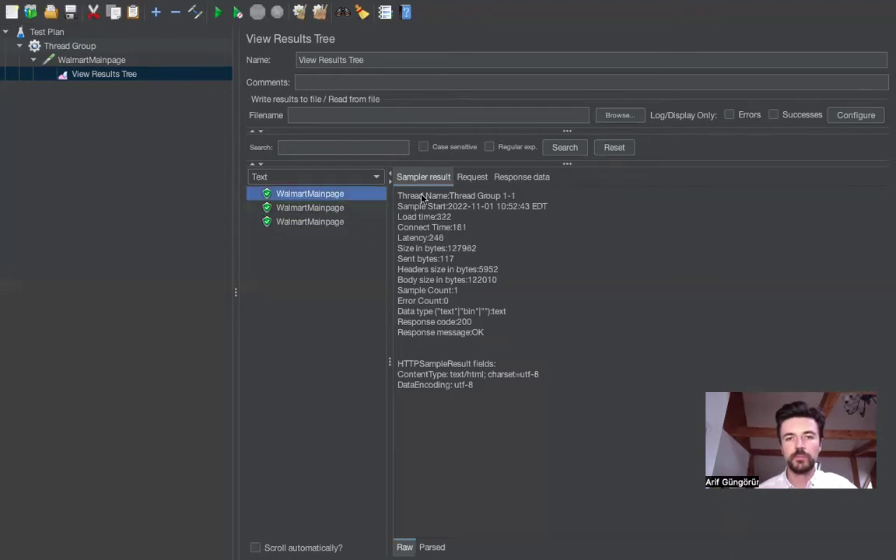
Review the request and response data of the WalmartMainpage samples, ending on the first sample's sampler result
left_click(469, 177)
left_click(505, 178)
left_click(310, 206)
left_click(308, 195)
left_click(423, 177)
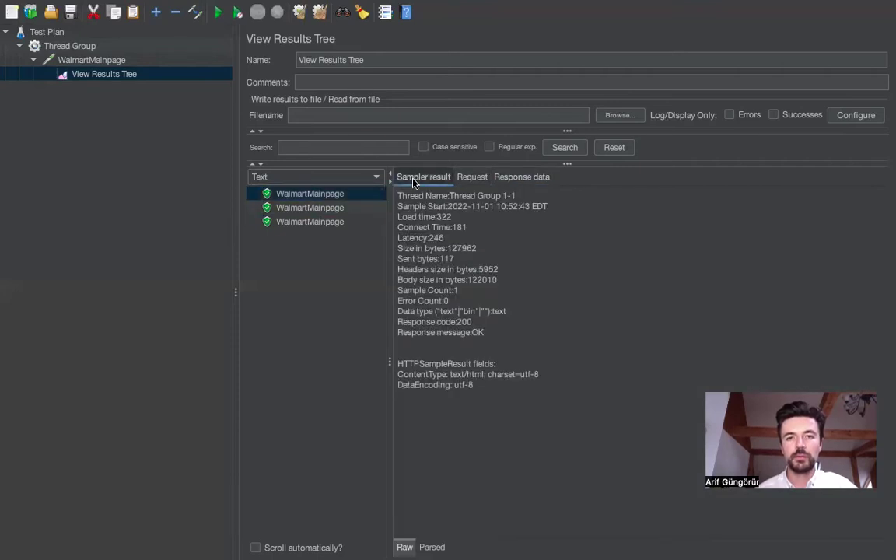
Compare the sampler results of the third and first WalmartMainpage samples, and check the Thread Group's thread properties
left_click(336, 224)
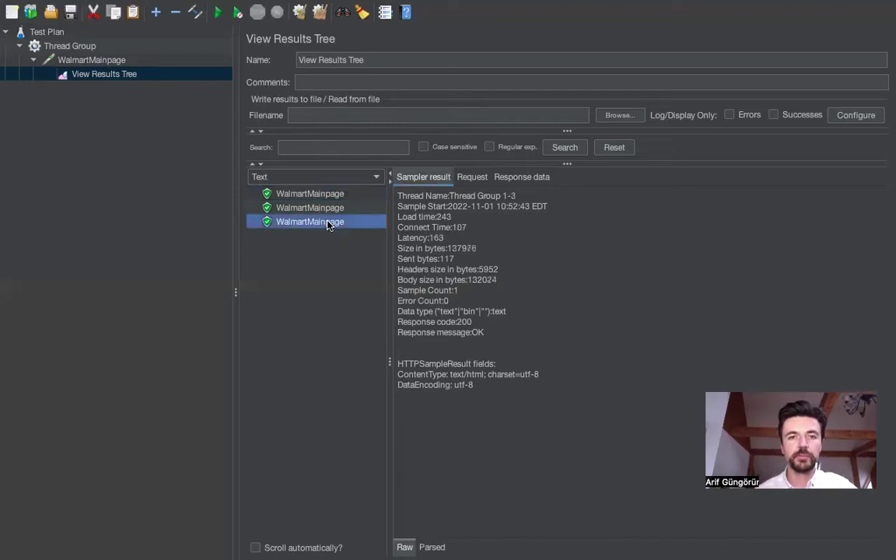
left_click(315, 196)
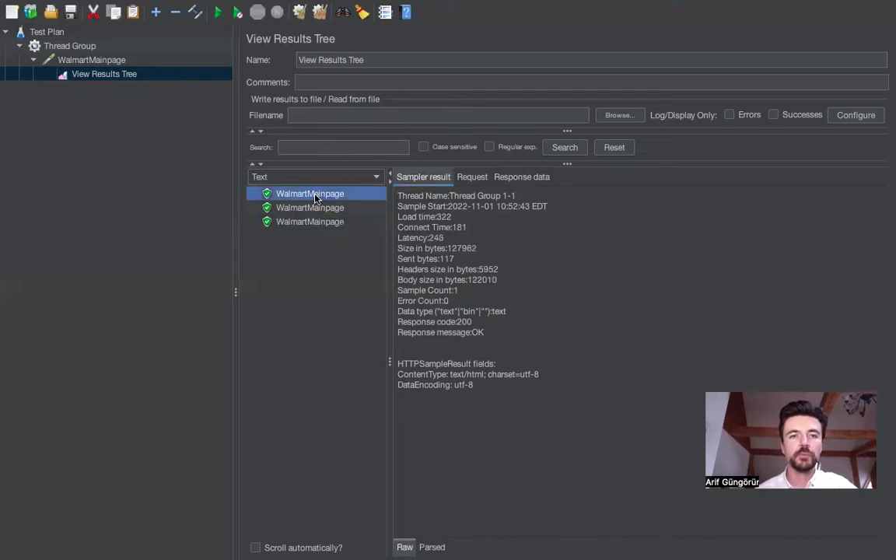
left_click(100, 48)
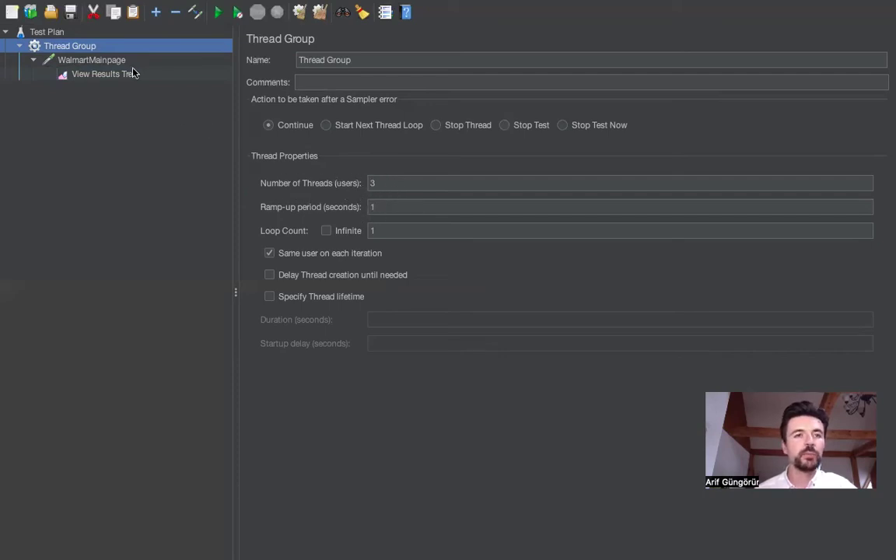
right_click(96, 48)
mouse_move(322, 52)
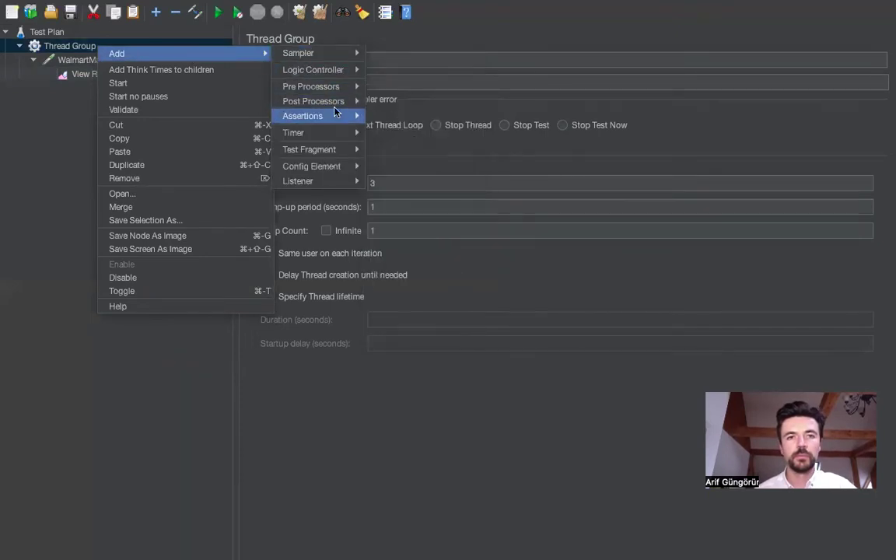
mouse_move(334, 149)
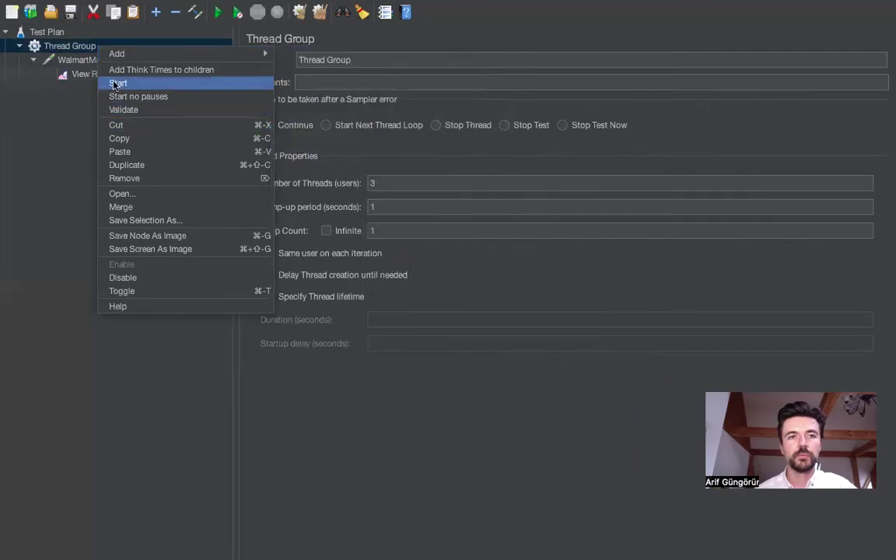
left_click(74, 124)
Add a User Defined Variables config element to the Test Plan
left_click(101, 33)
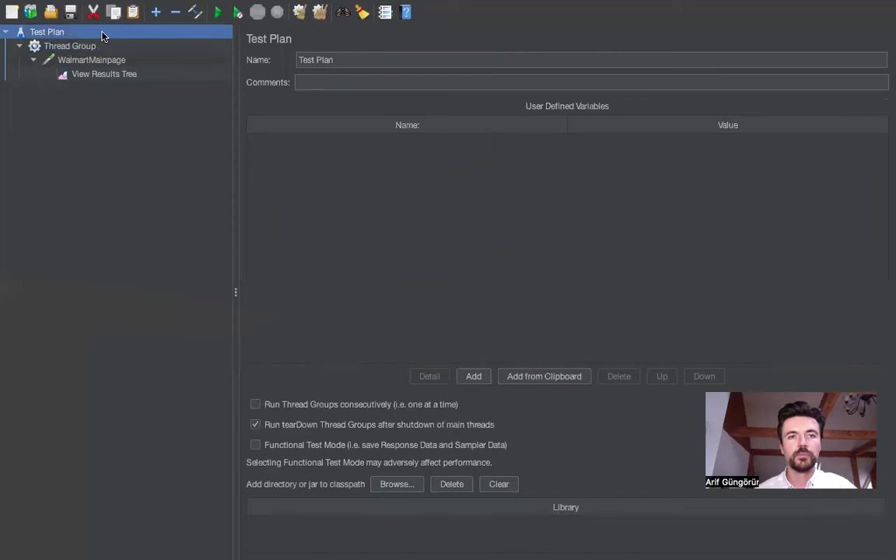
right_click(103, 34)
mouse_move(179, 42)
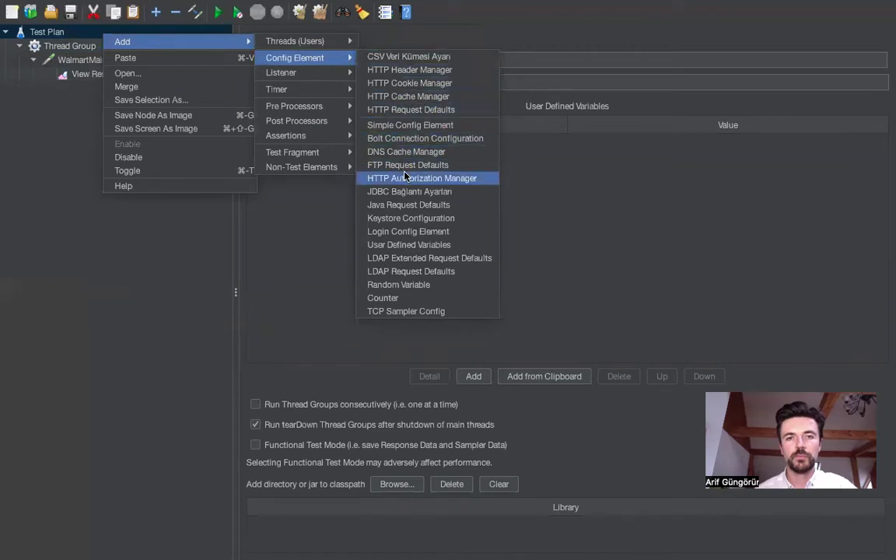
left_click(396, 246)
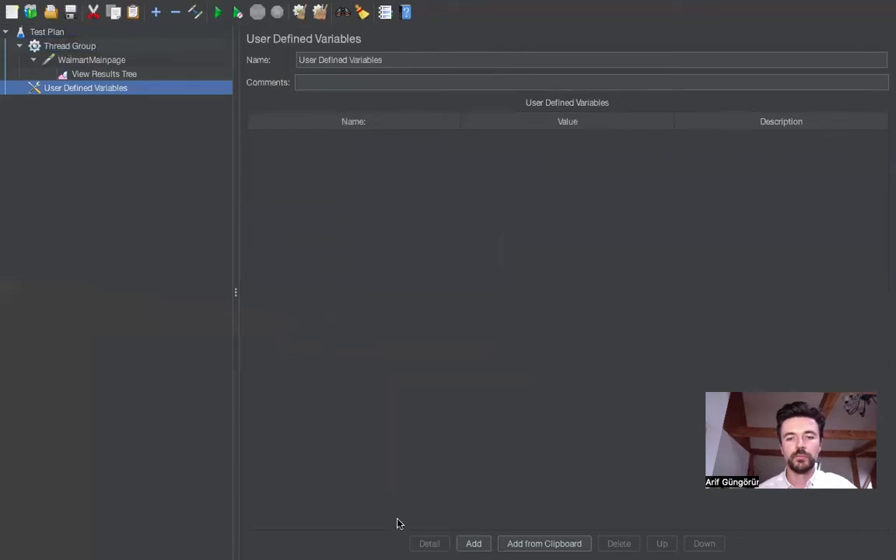
Add a variable named usercount with the value 3 to the User Defined Variables
left_click(476, 545)
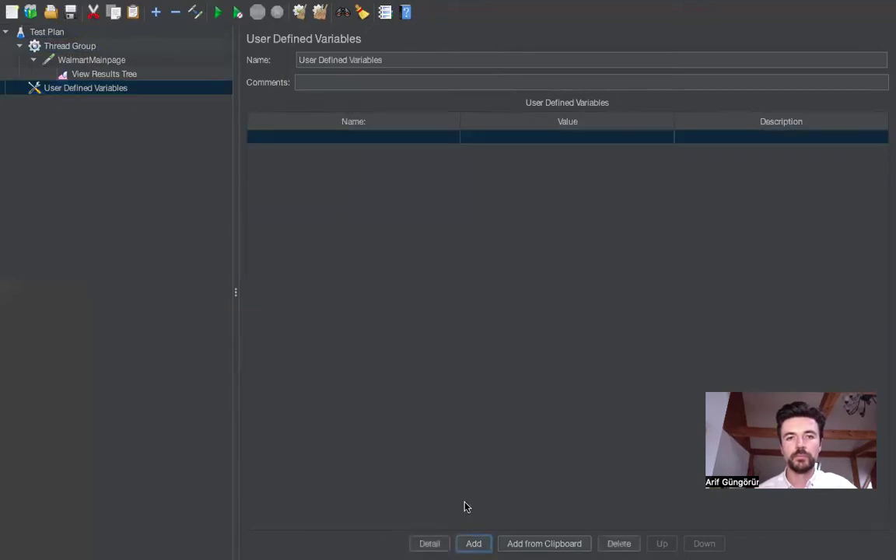
double_click(363, 140)
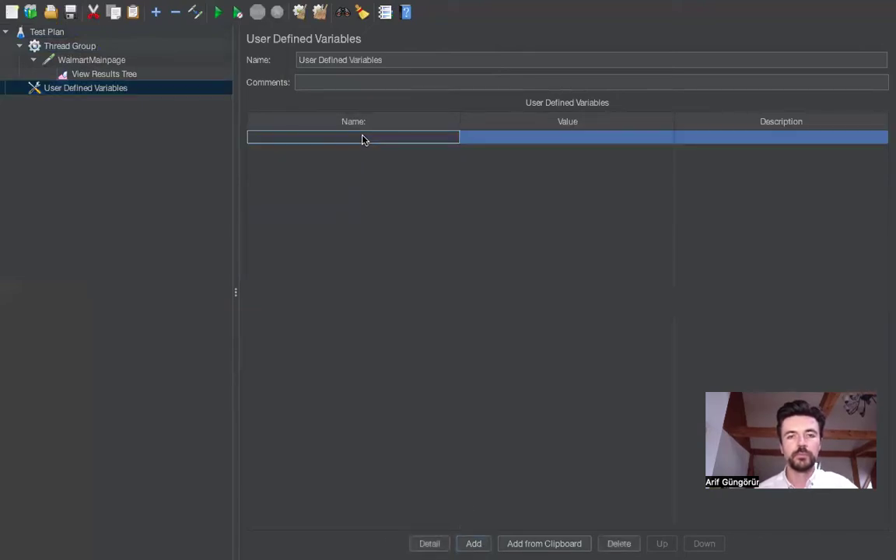
type("usercount")
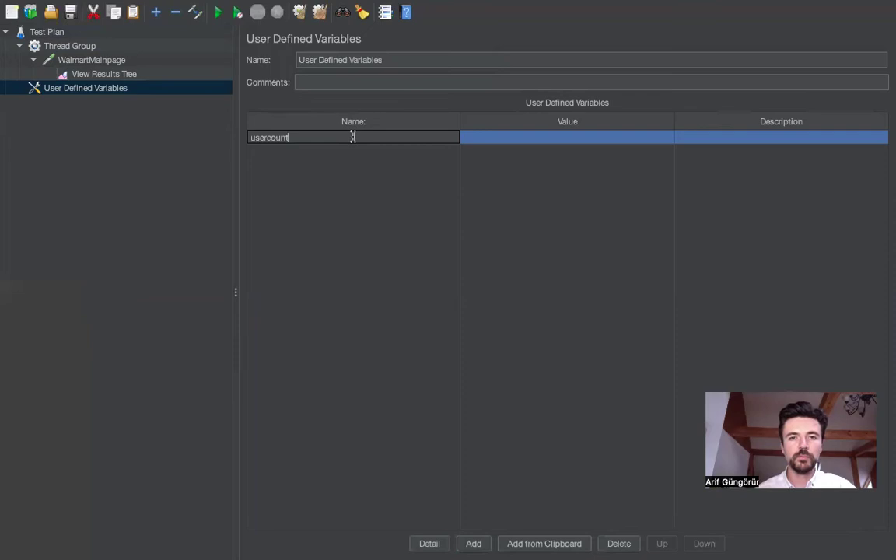
left_click(503, 137)
type("3")
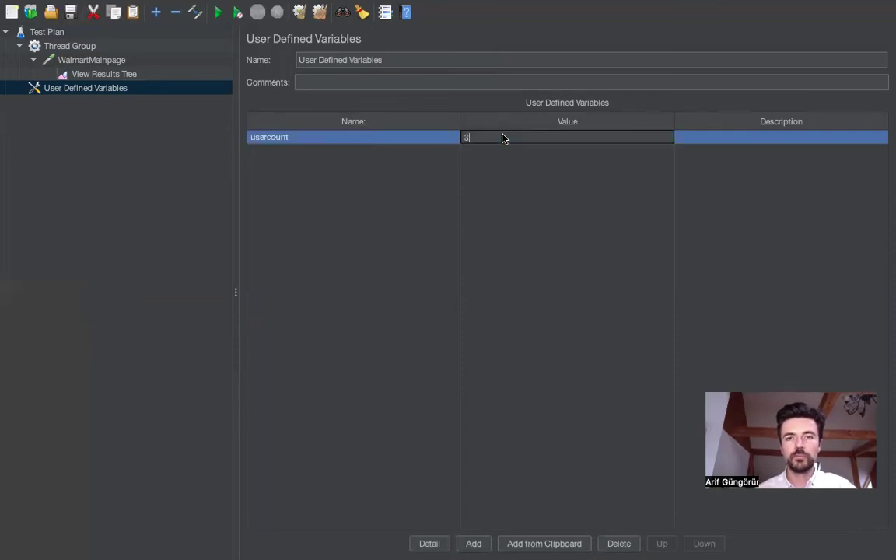
Add a variable named seconds with the value 1, and add another empty variable row below it
left_click(473, 544)
left_click(315, 151)
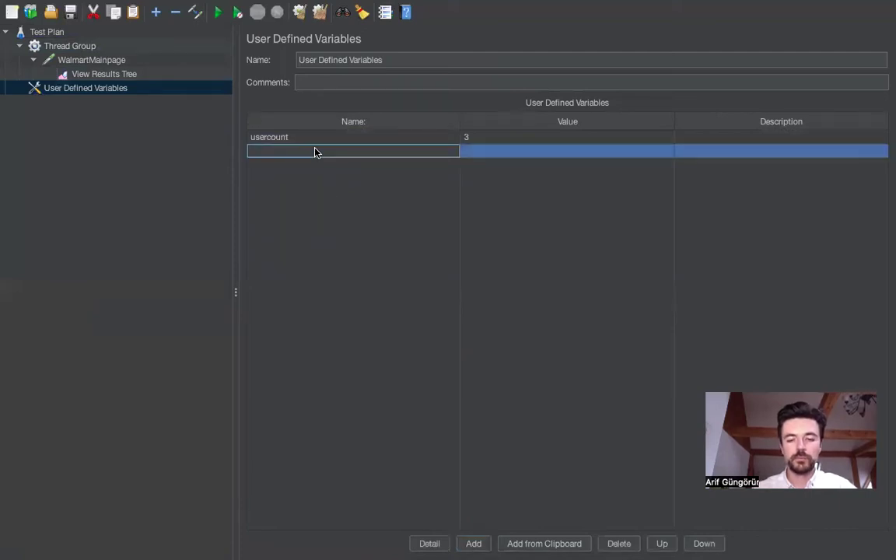
type("seconds")
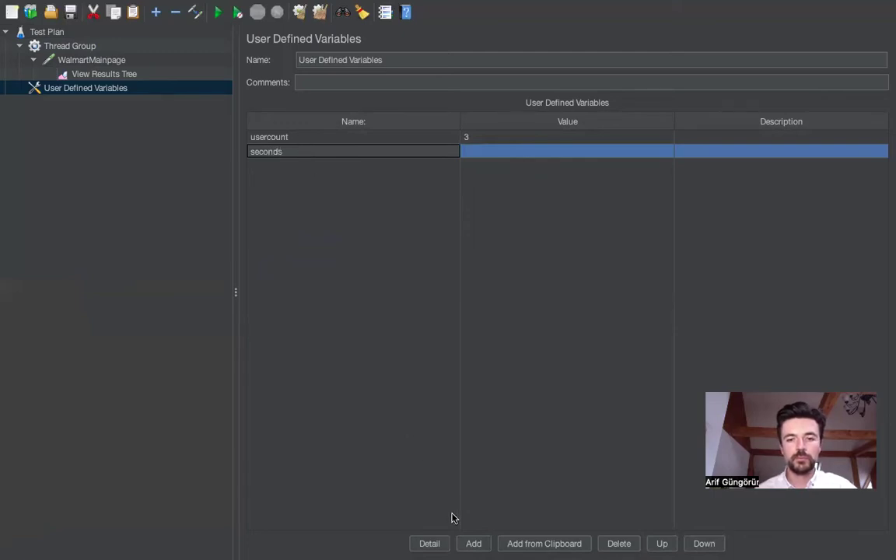
left_click(479, 547)
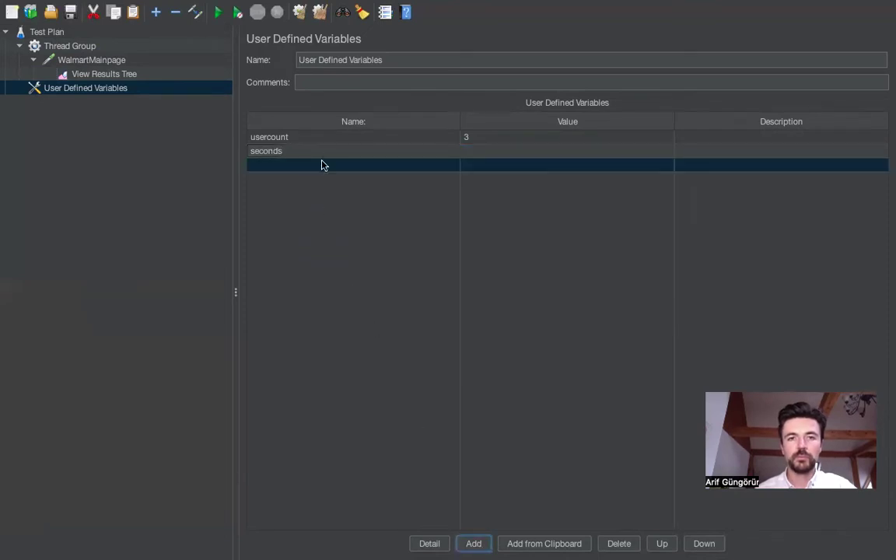
double_click(473, 152)
type("1")
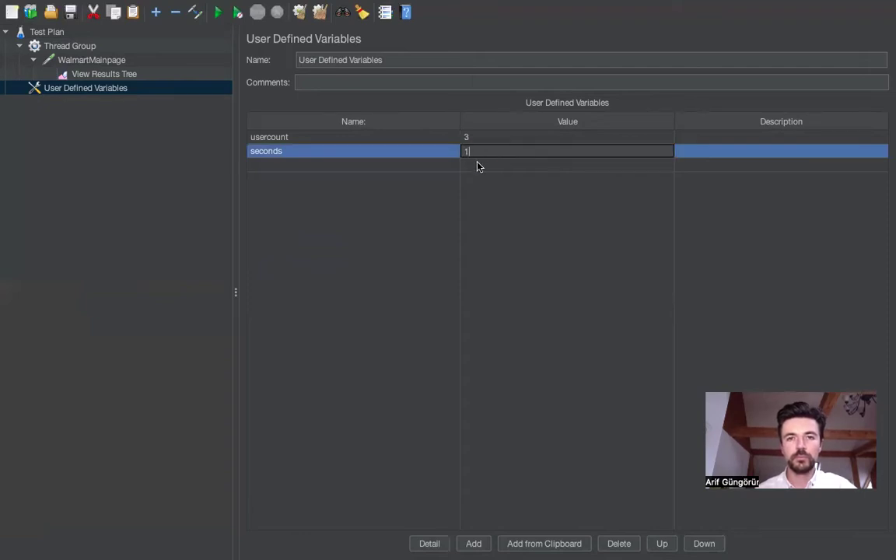
key("Return")
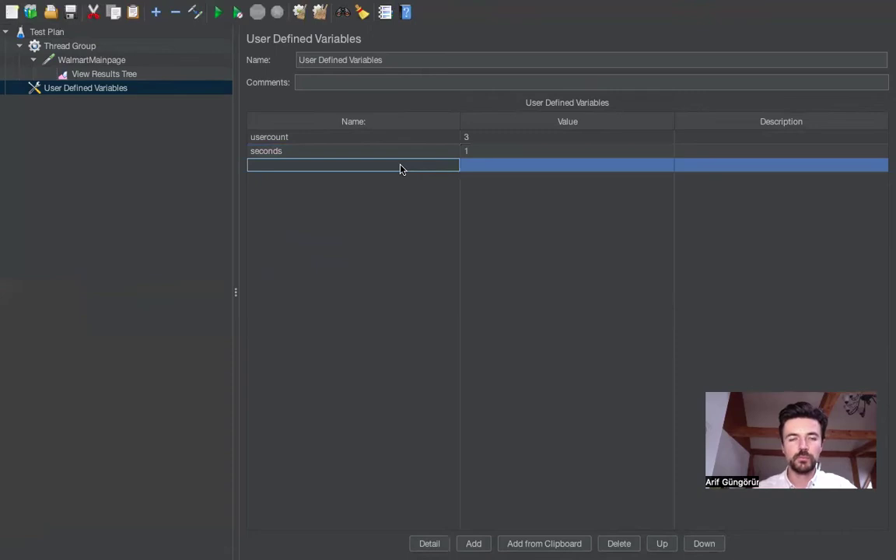
Name the variable in the empty third row loopcount and give it the value 1
type("loopcounts")
key("BackSpace")
left_click(502, 164)
type("1")
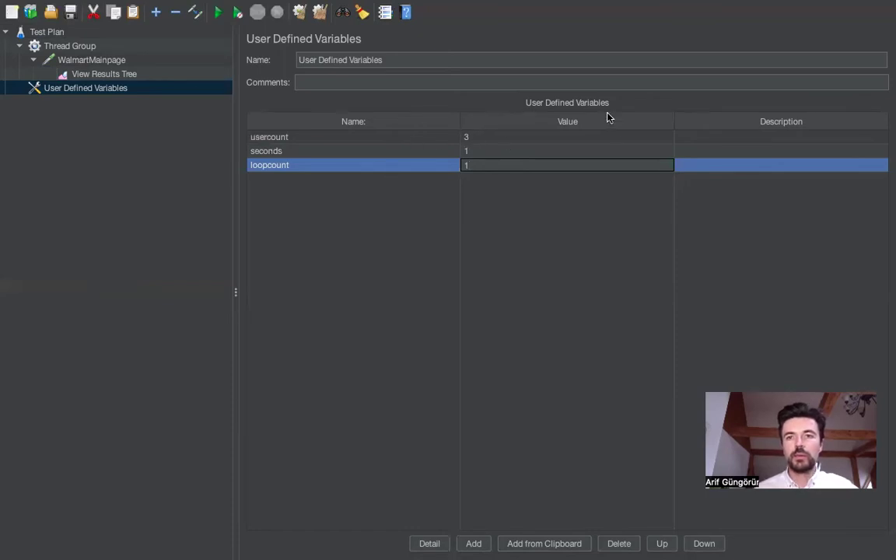
Replace the Thread Group's number of threads (users) with the variable reference ${usercount}
left_click(97, 47)
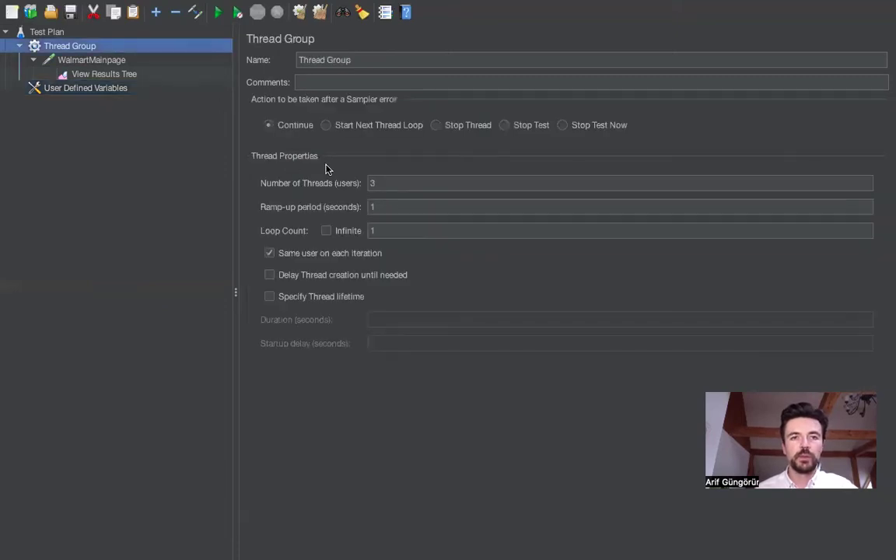
left_click(385, 183)
key("BackSpace")
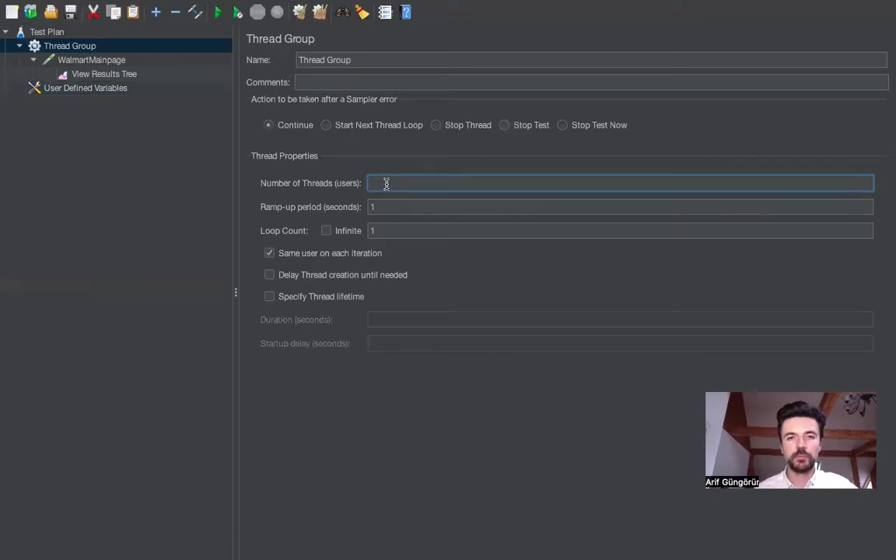
type("$")
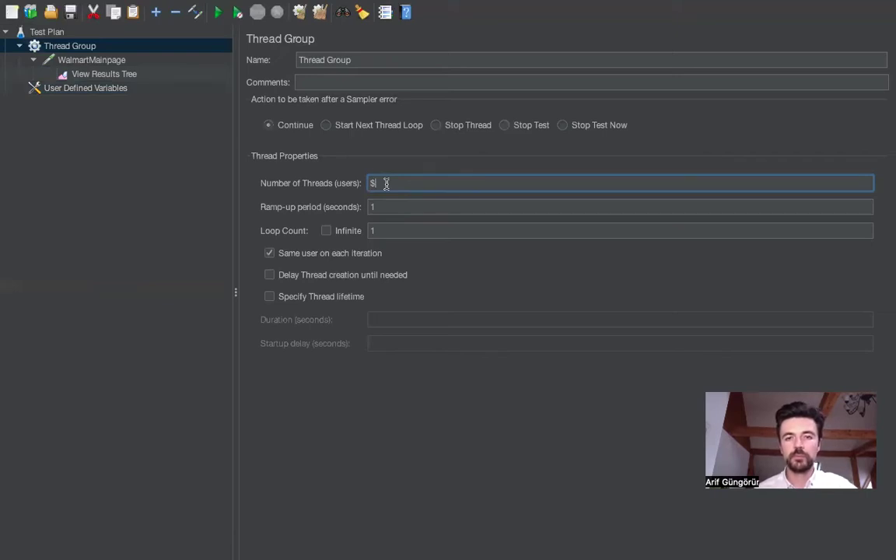
type("{}")
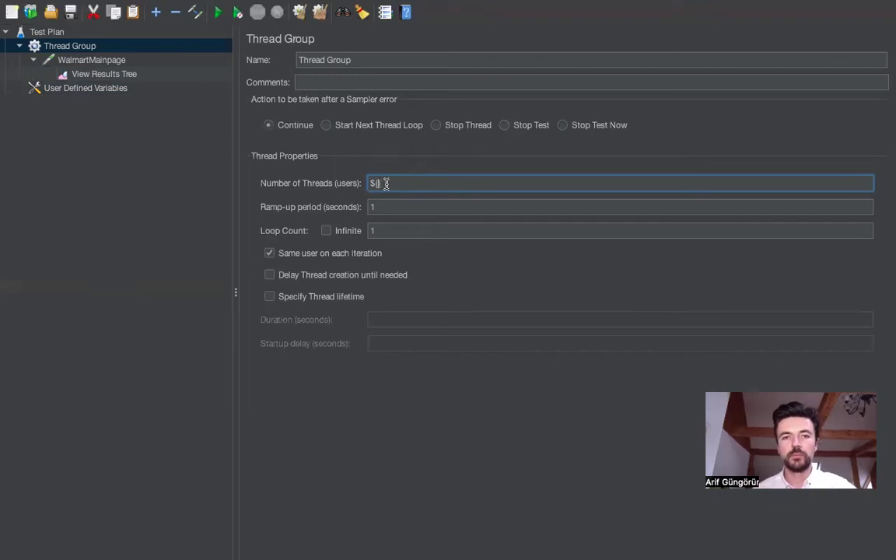
type("user")
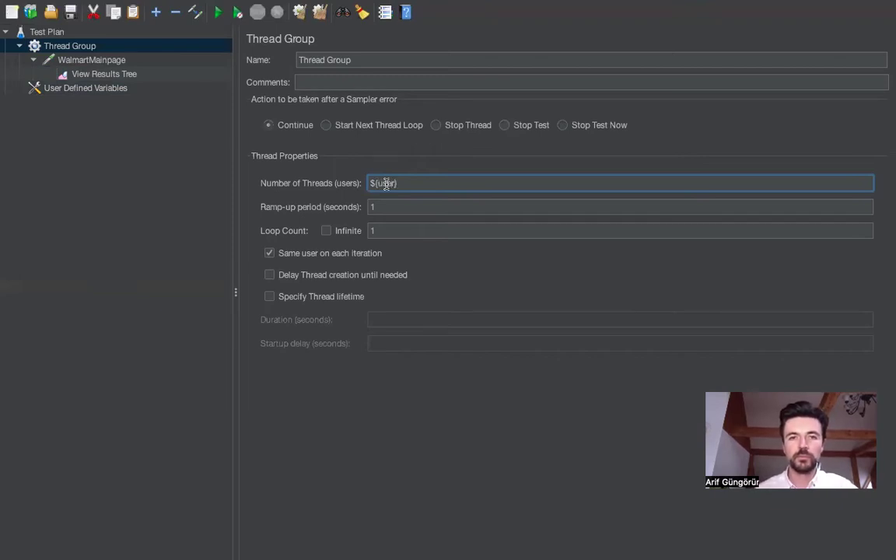
type("coun")
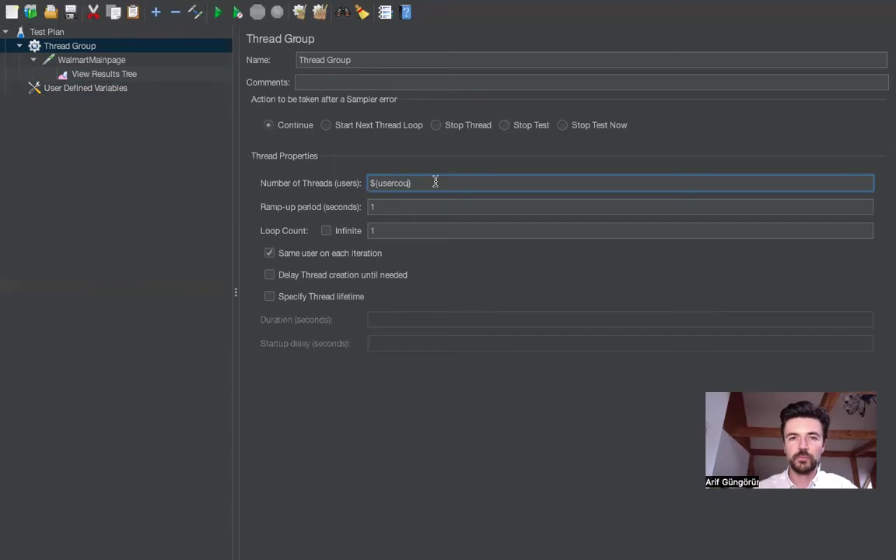
type("t")
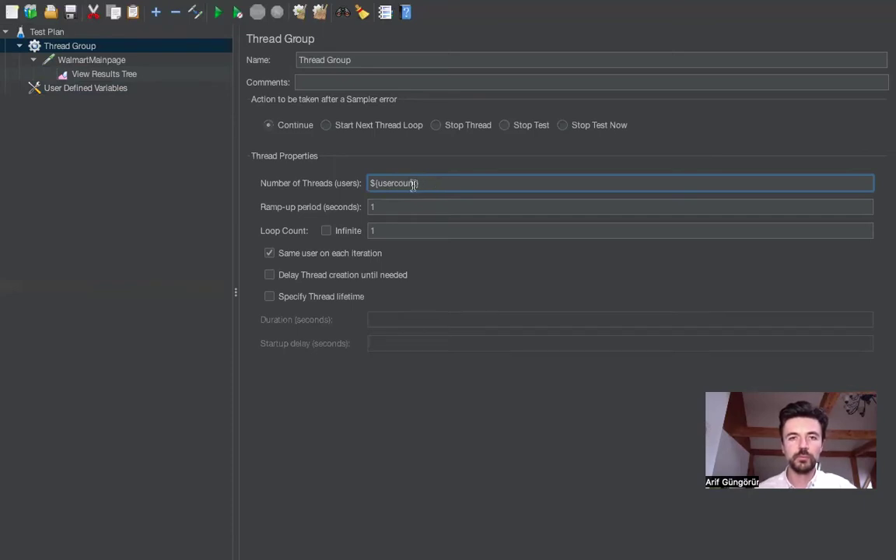
Replace the Thread Group's ramp-up period with the variable reference ${seconds}
left_click(386, 205)
key("BackSpace")
type("${}")
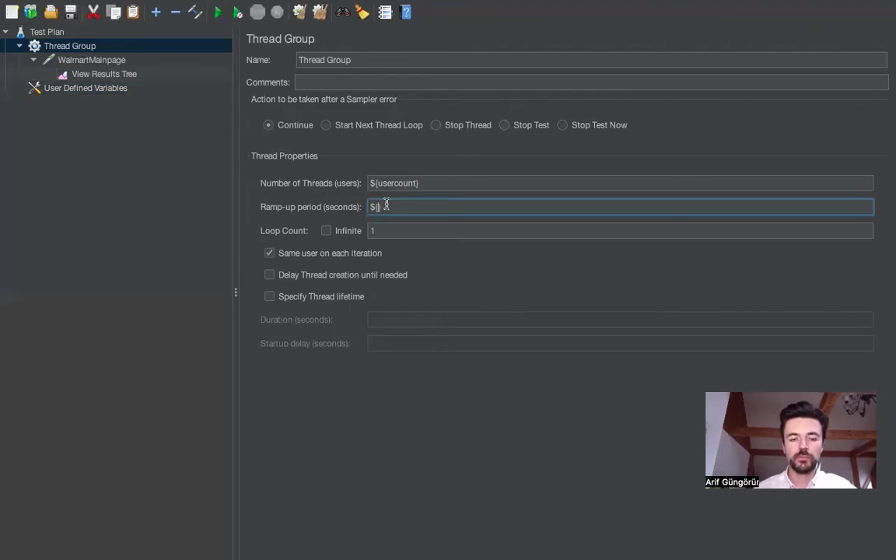
type("seconds")
Replace the Thread Group's loop count with the variable reference ${loopcount}
left_click(397, 227)
key("BackSpace")
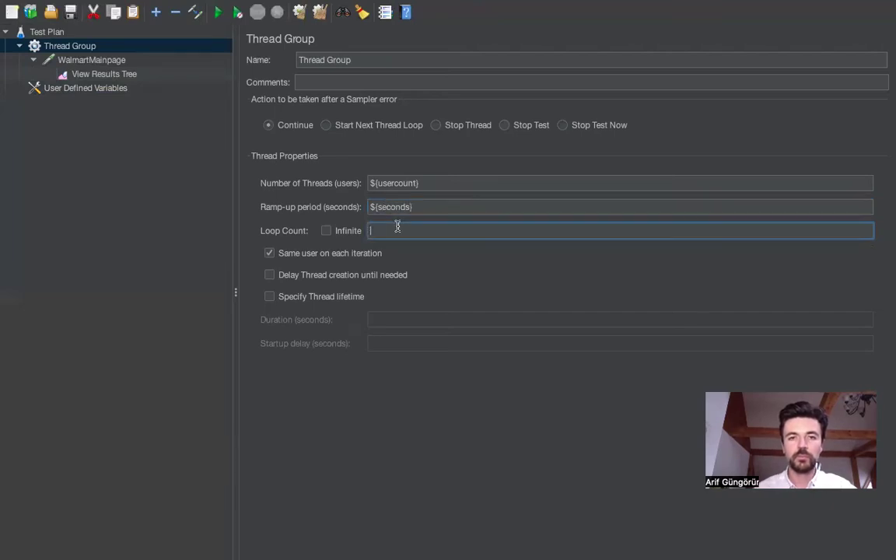
type("${}")
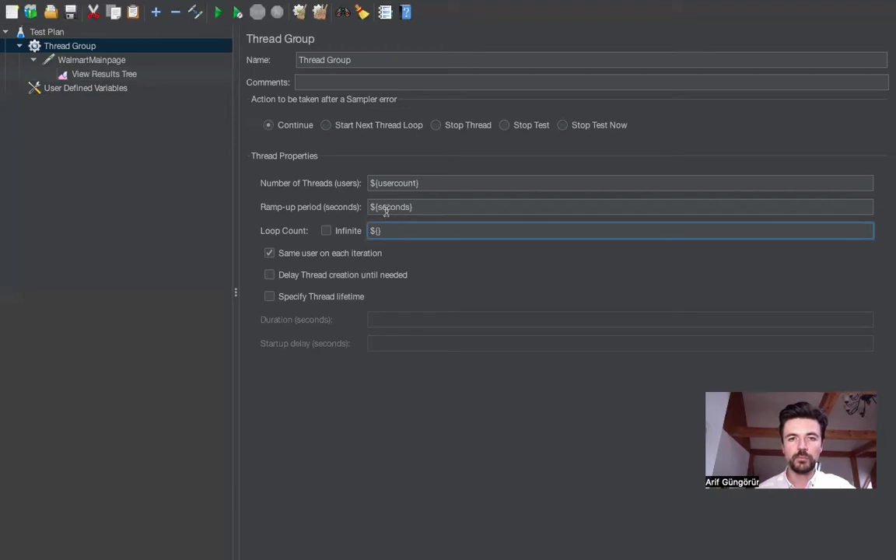
type("loopc")
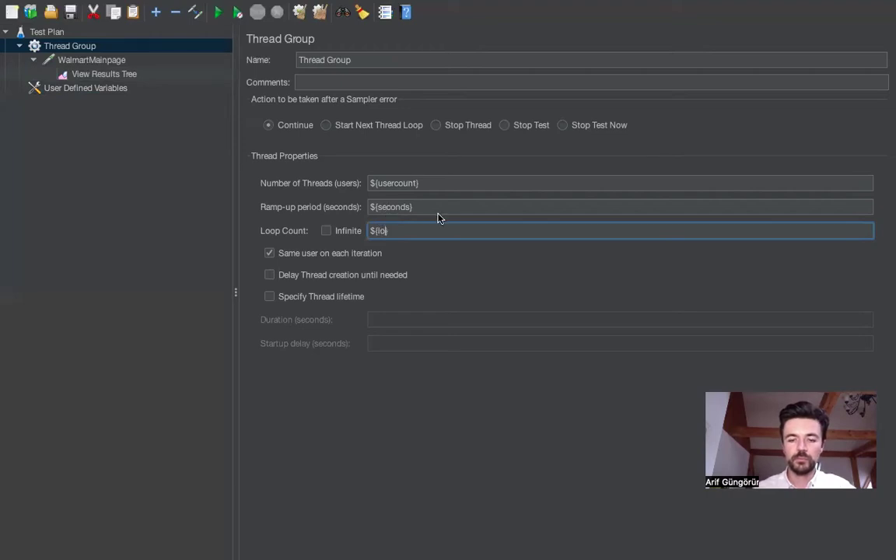
type("ount")
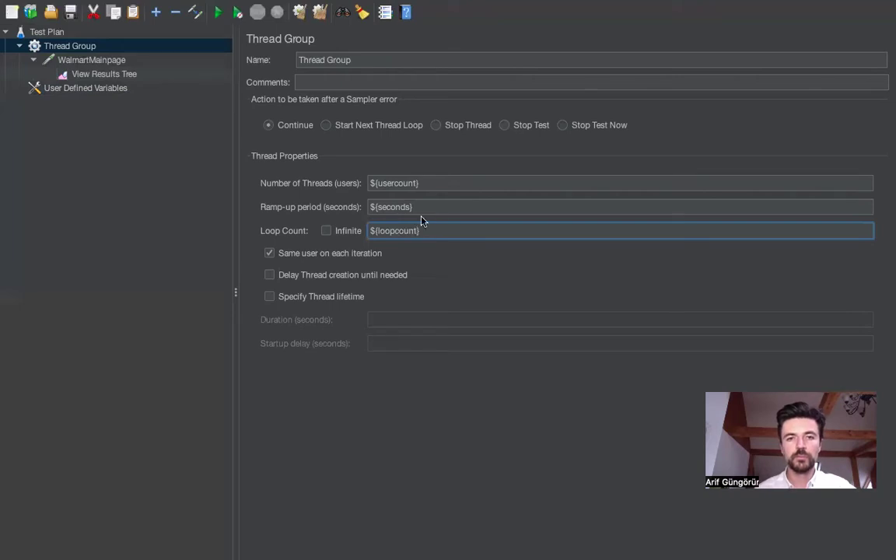
Check the User Defined Variables, the WalmartMainpage request settings and the Thread Group's variable references
left_click(114, 92)
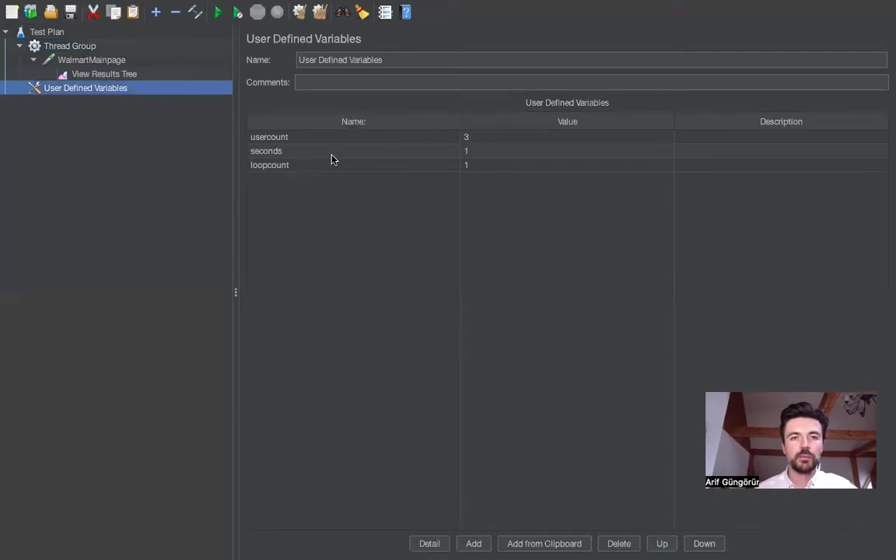
left_click(117, 60)
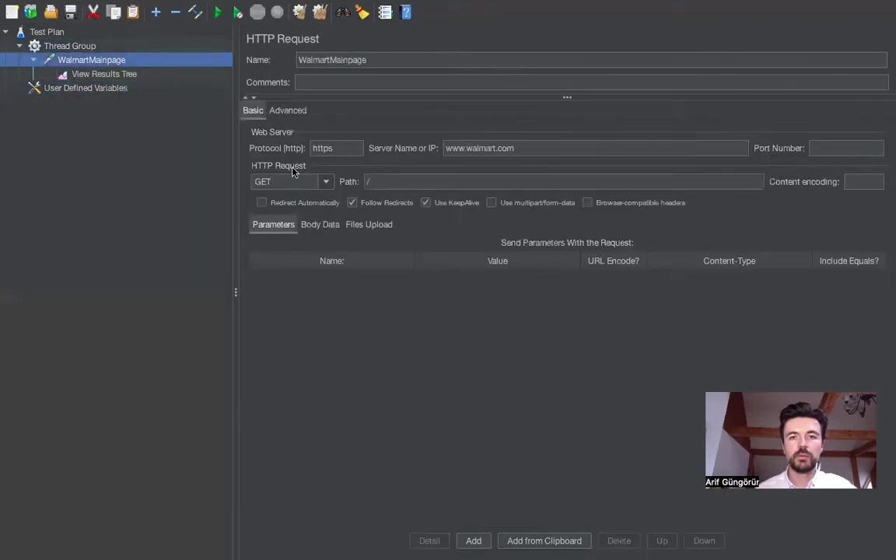
left_click(110, 47)
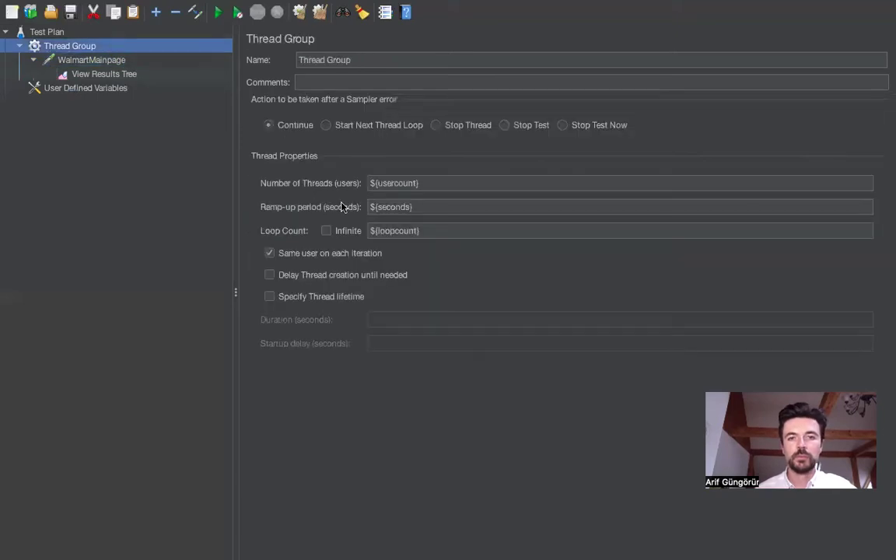
Clear the earlier sample results in the View Results Tree listener and open the WalmartMainpage request
left_click(113, 73)
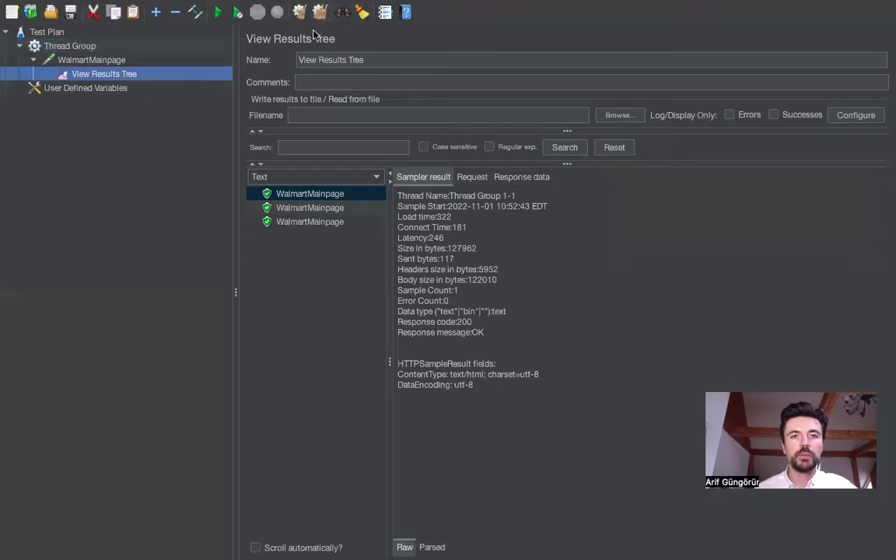
left_click(297, 12)
left_click(96, 60)
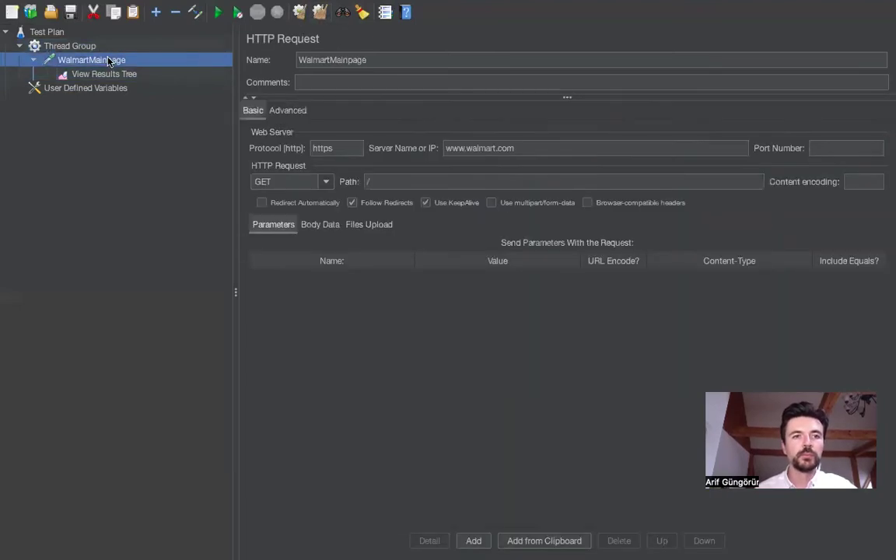
Run the test plan and open the View Results Tree listener to see the new samples
left_click(219, 12)
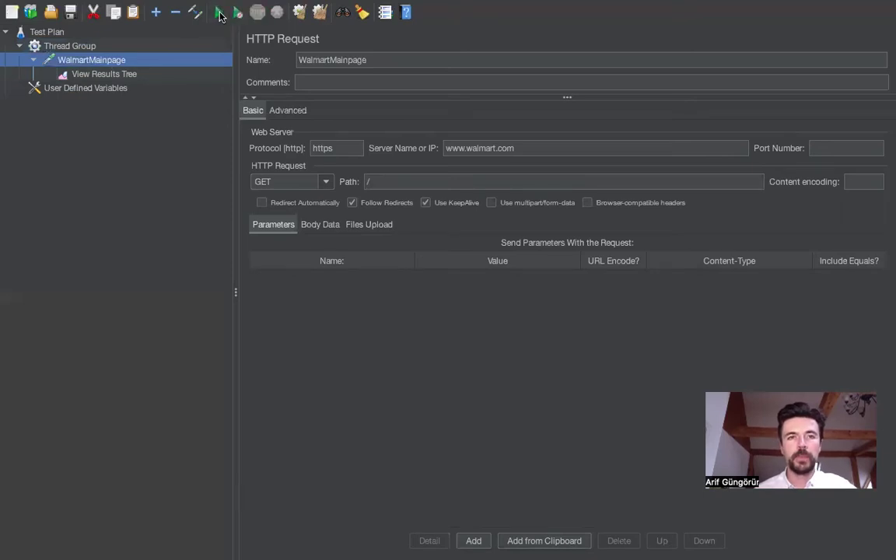
left_click(105, 75)
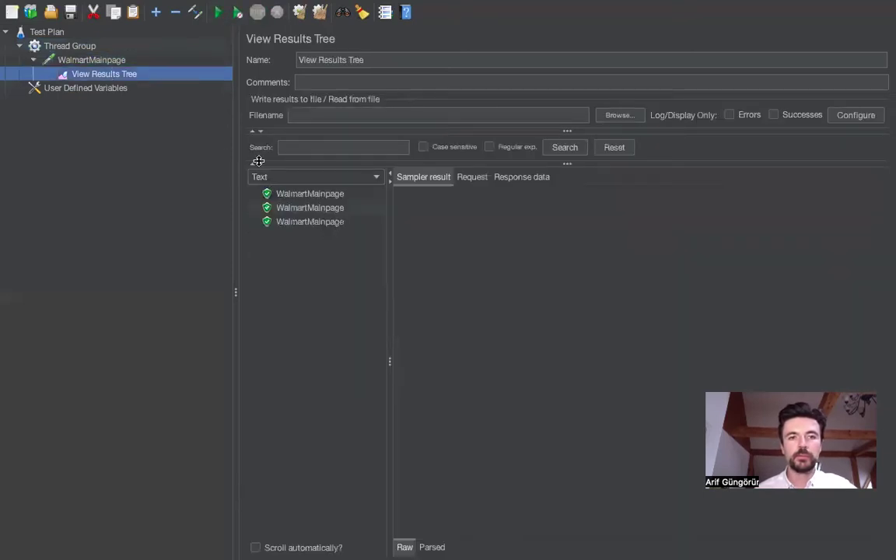
left_click(239, 15)
left_click(239, 14)
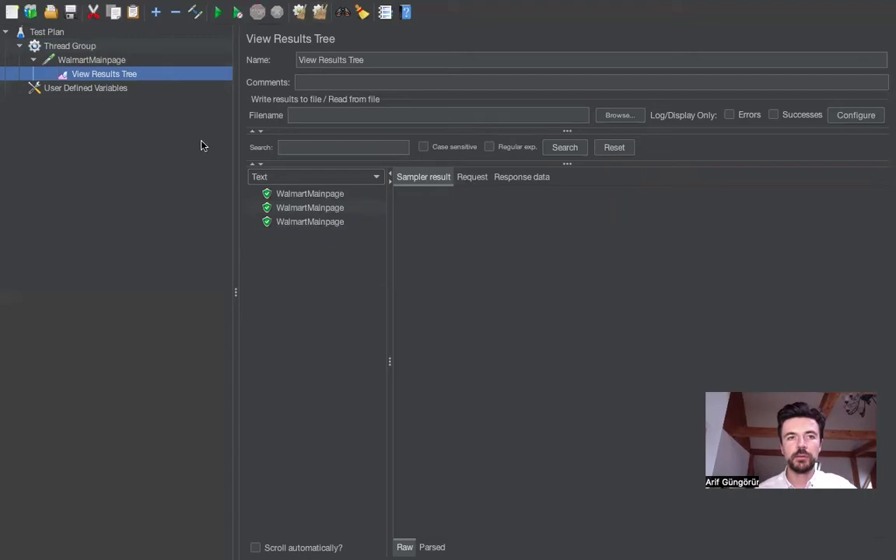
Review the Thread Group's variable references, the User Defined Variables and the View Results Tree samples
left_click(104, 58)
left_click(122, 45)
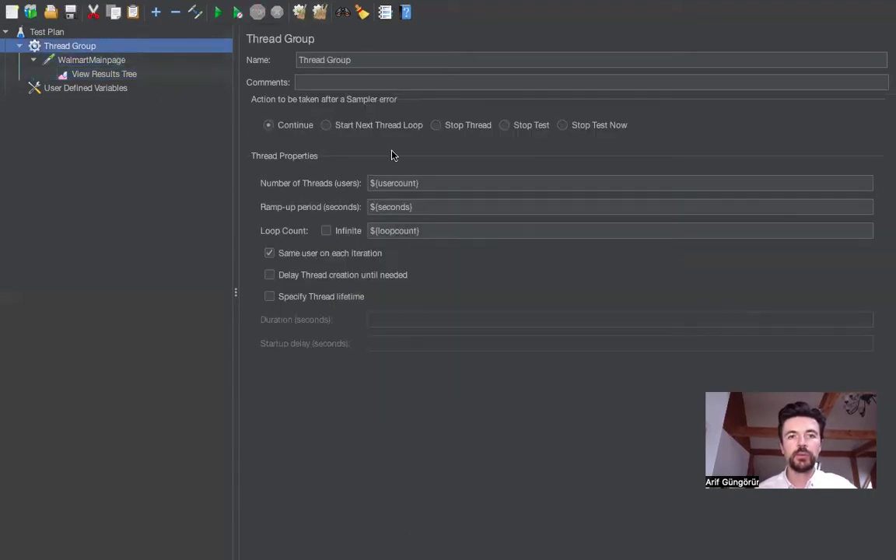
left_click(92, 90)
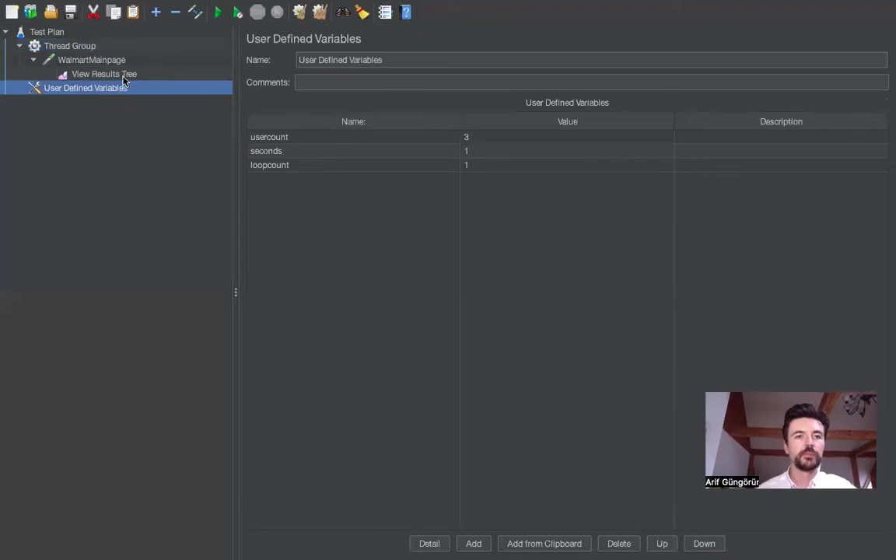
left_click(109, 74)
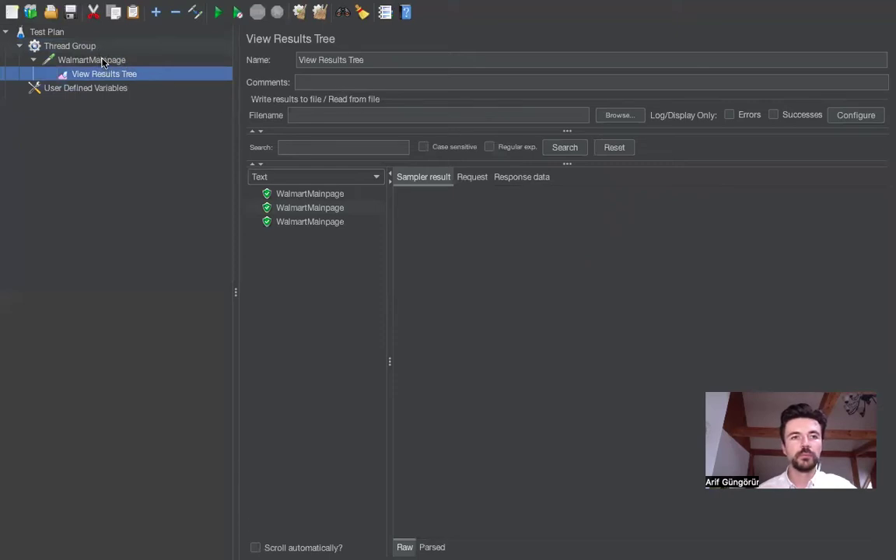
left_click(104, 61)
left_click(128, 75)
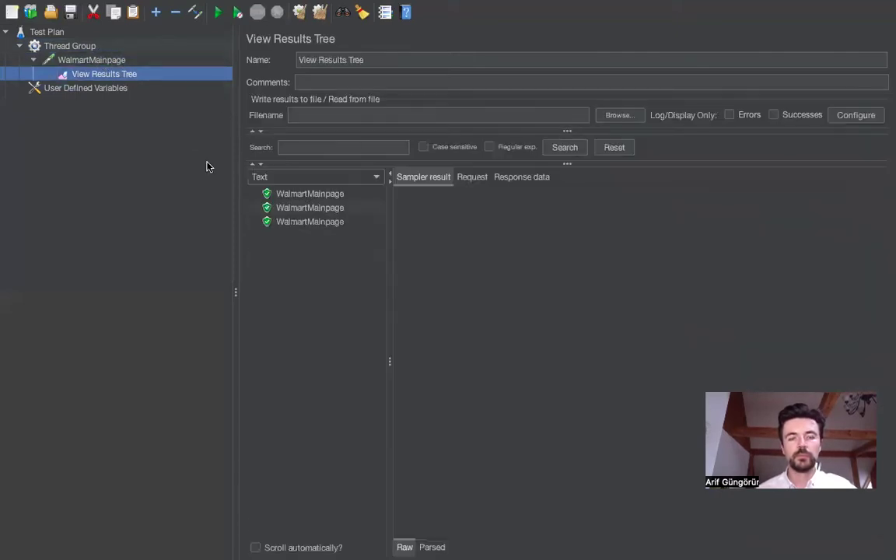
Close the Chrome window with the Walmart site and switch to the Amazon home page in Firefox
key("ctrl+Right")
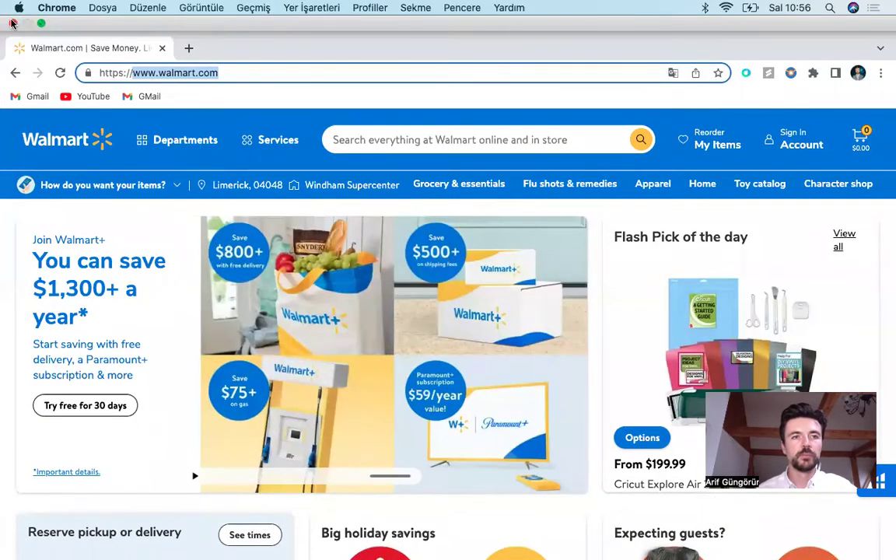
left_click(12, 23)
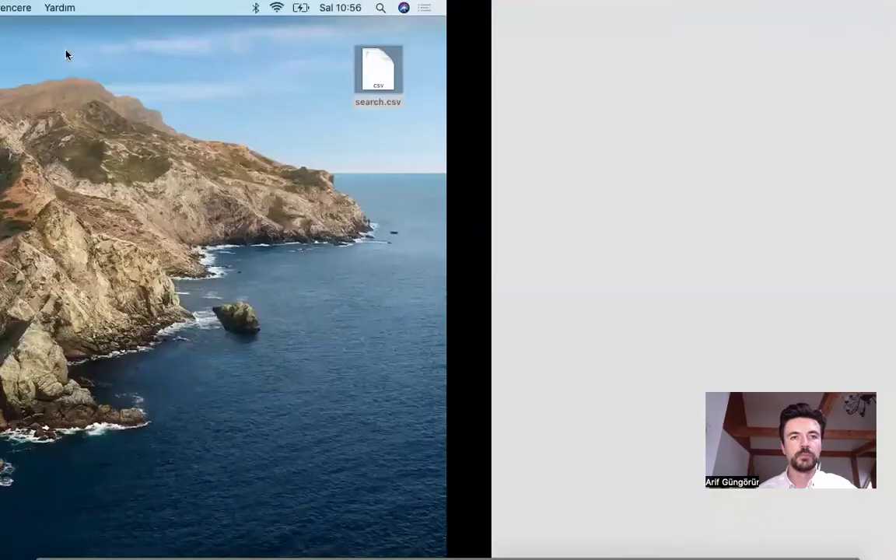
key("ctrl+Right")
key("ctrl+Right")
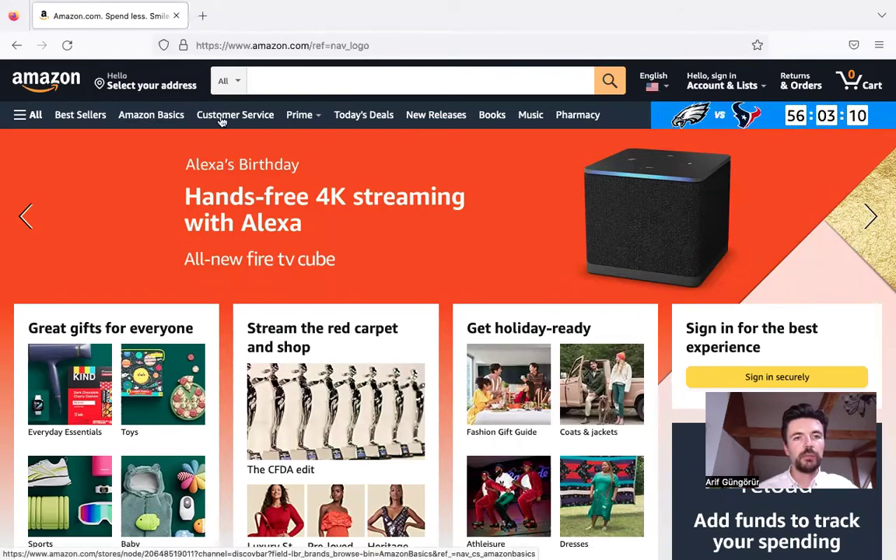
mouse_move(294, 116)
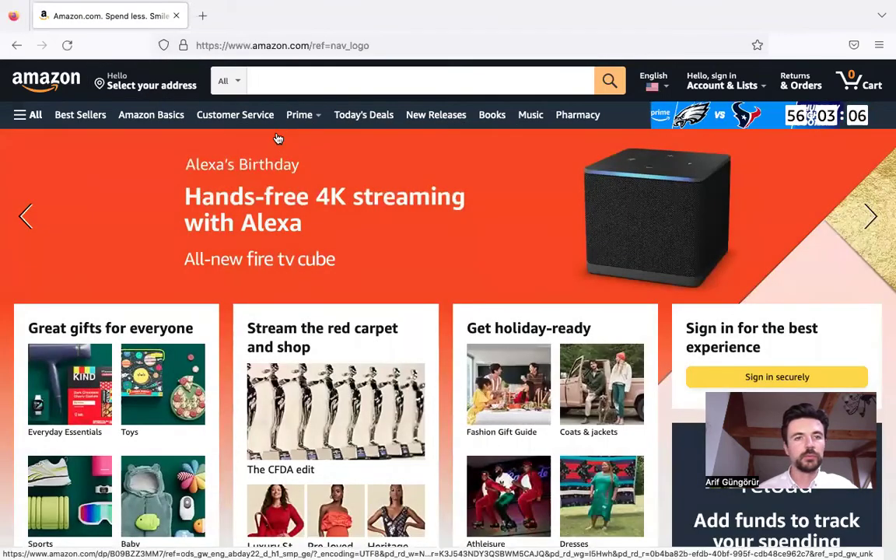
Return to JMeter and add a Recording Controller to the Thread Group
key("ctrl+Left")
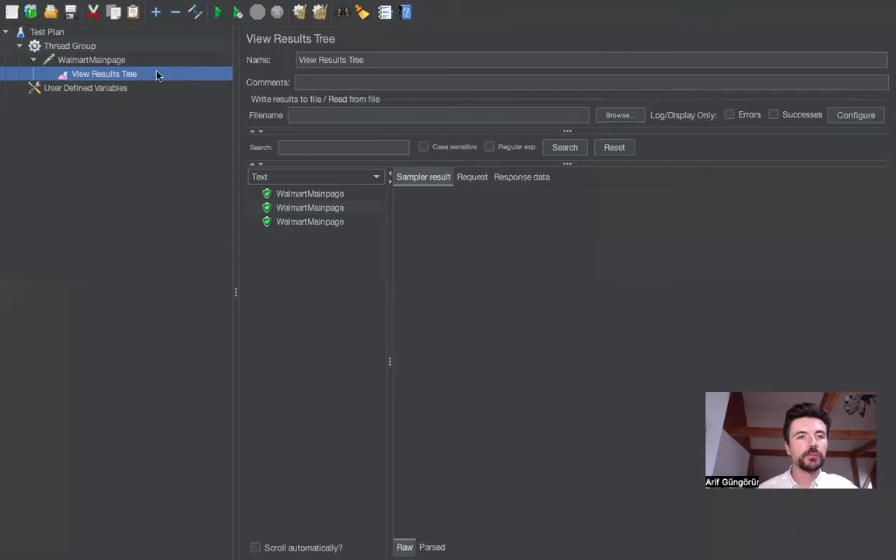
left_click(102, 61)
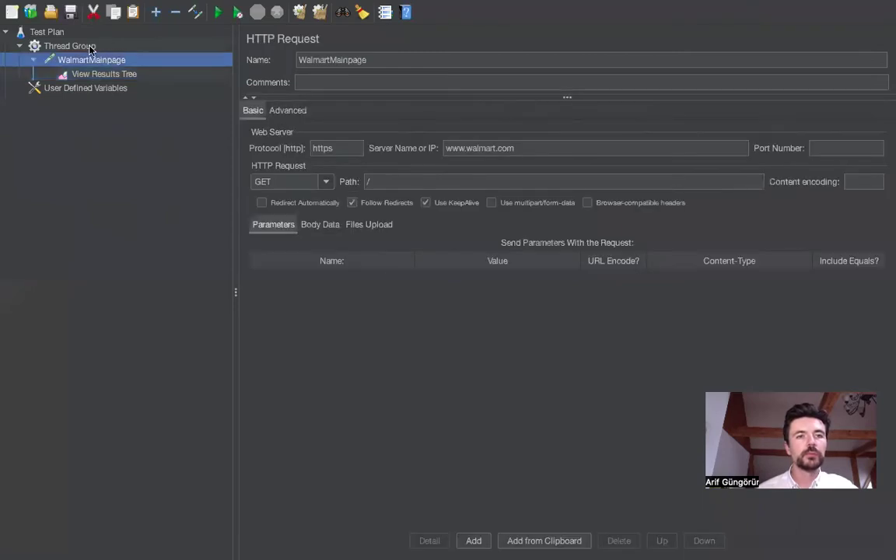
left_click(90, 47)
right_click(90, 48)
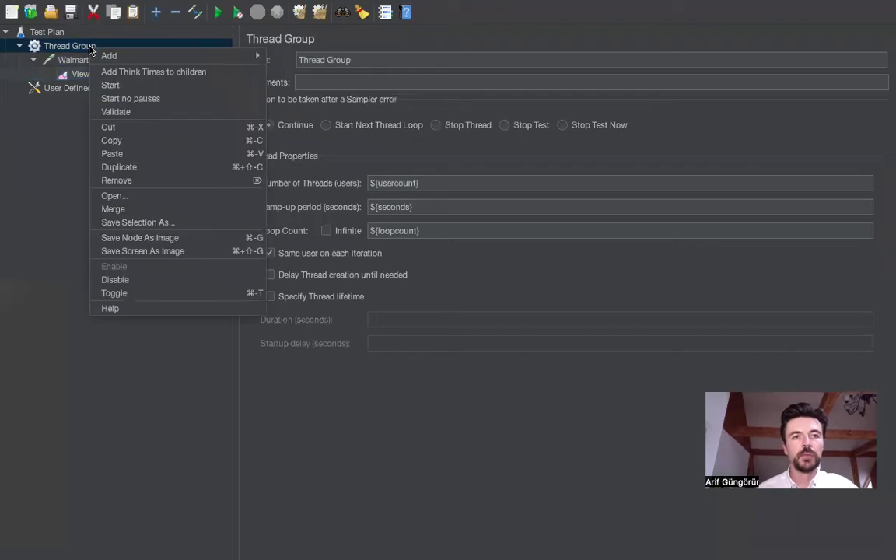
mouse_move(176, 60)
mouse_move(310, 57)
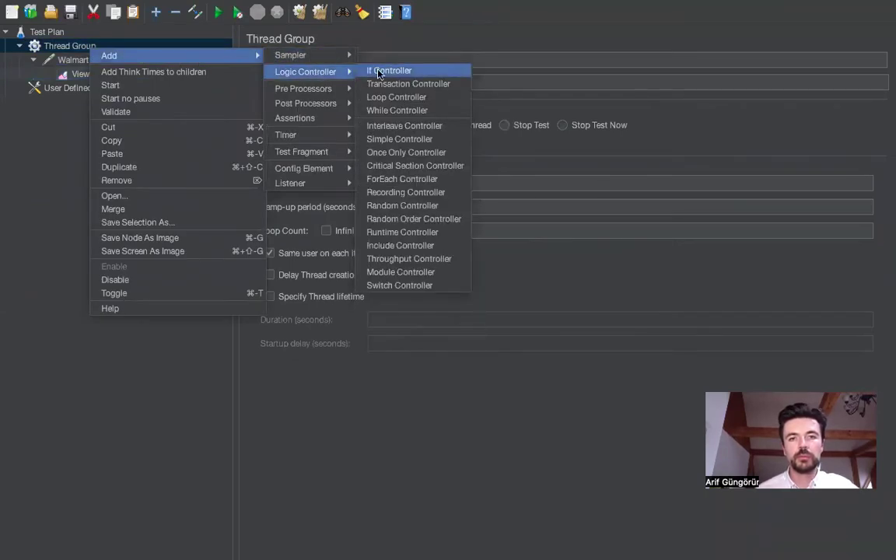
left_click(405, 192)
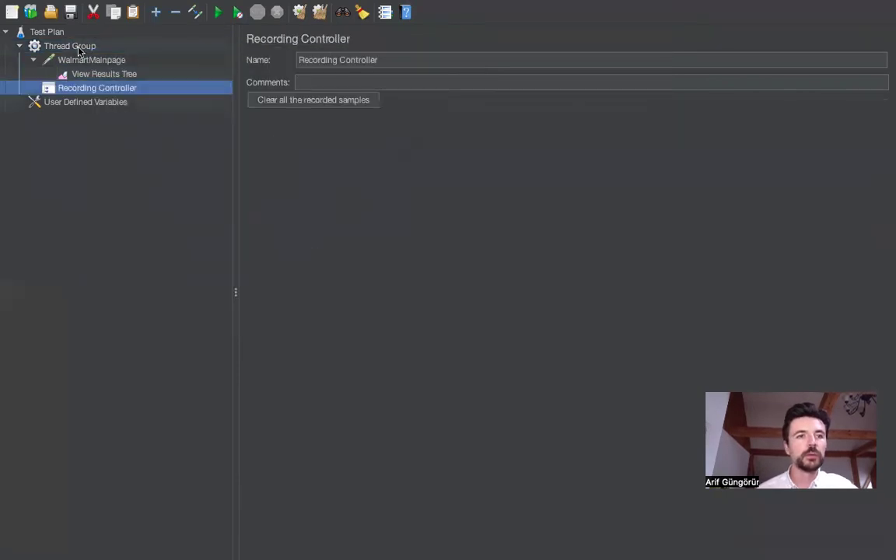
Add an HTTP(S) Test Script Recorder to the Test Plan
left_click(66, 33)
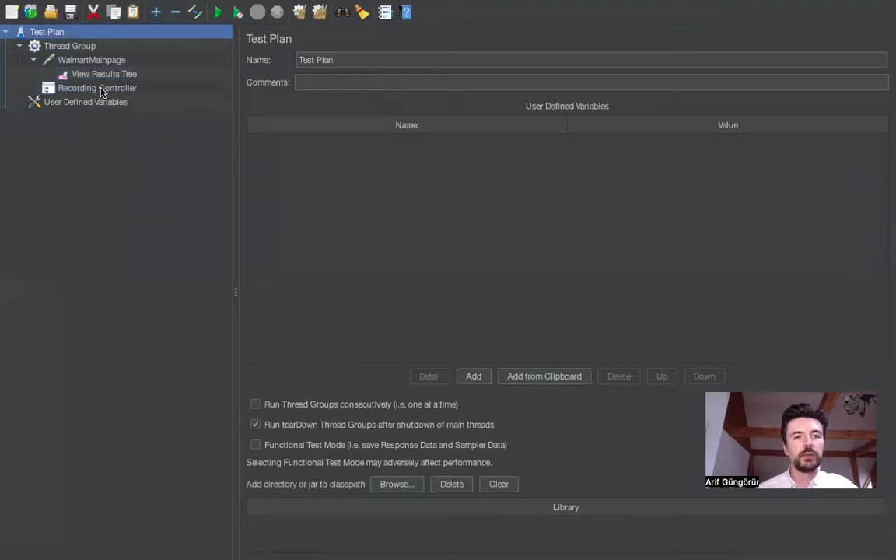
right_click(67, 35)
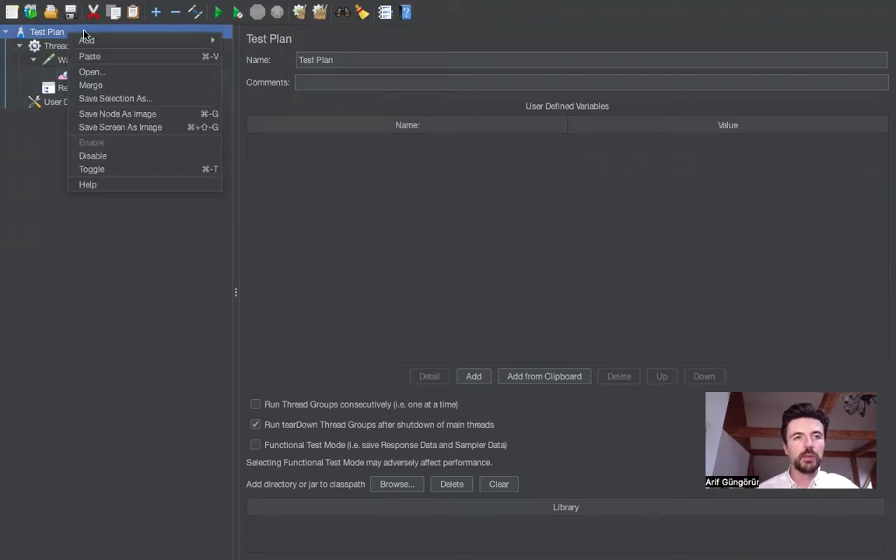
mouse_move(183, 40)
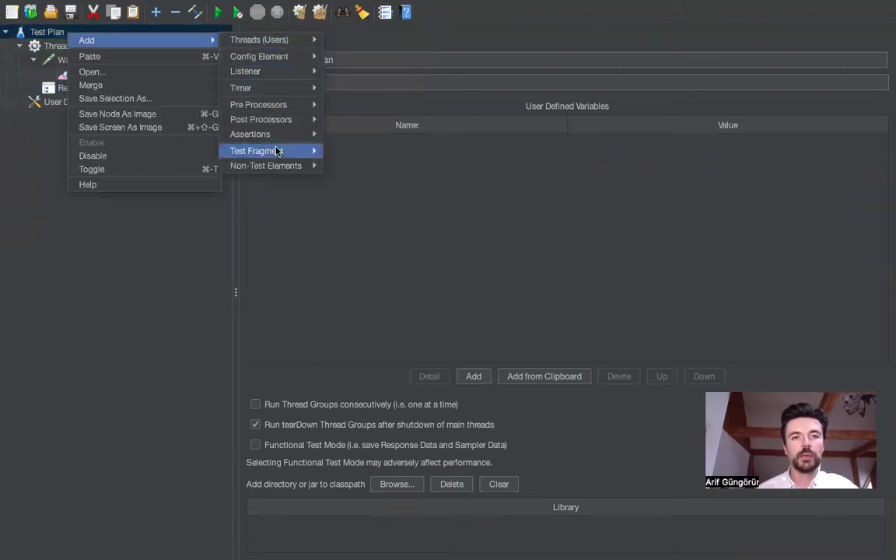
mouse_move(292, 166)
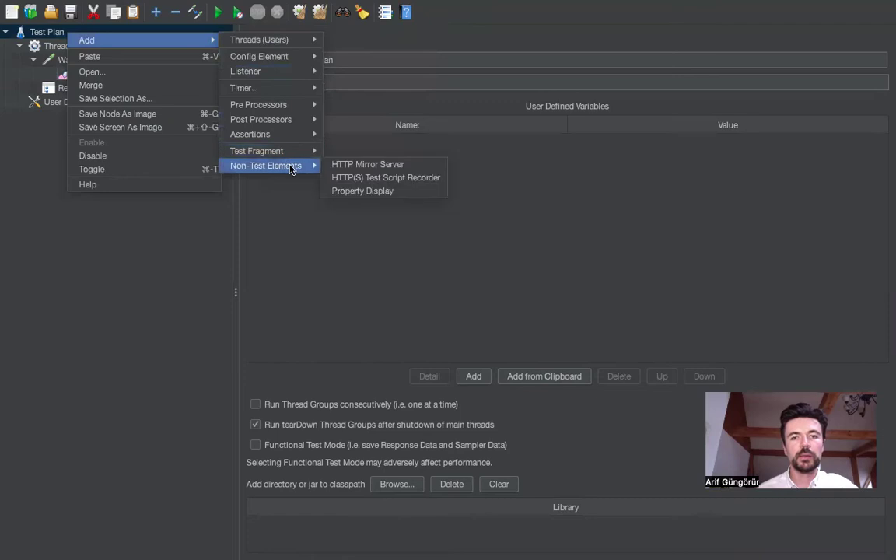
left_click(392, 181)
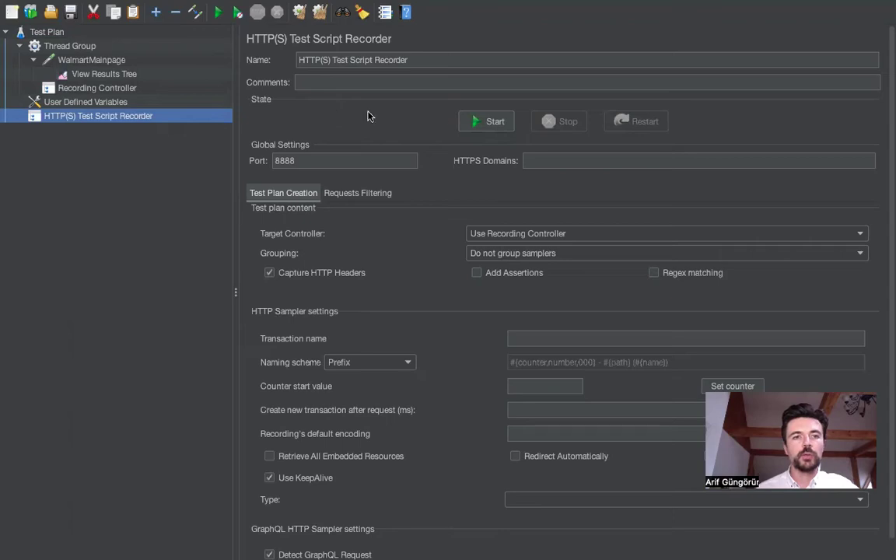
Start the script recorder, acknowledging the root CA certificate notice, and reload the Amazon home page in Firefox
left_click(488, 123)
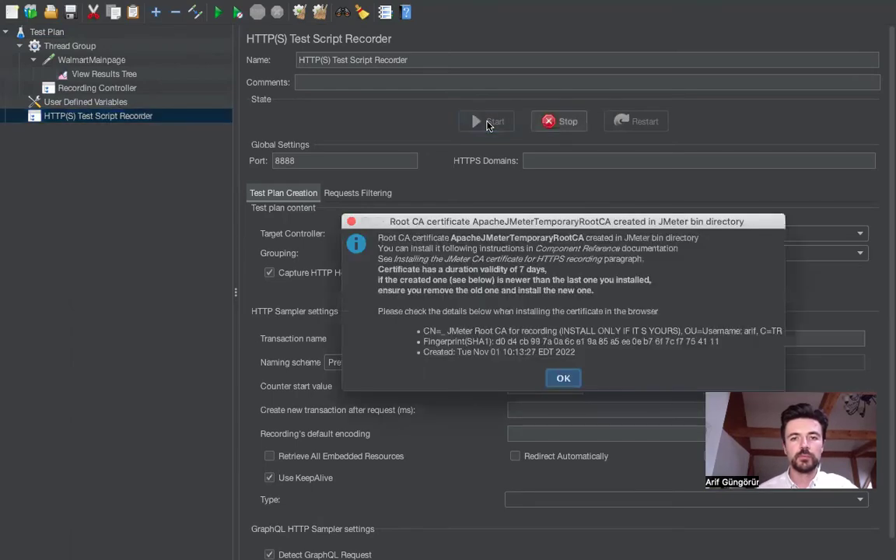
left_click(563, 379)
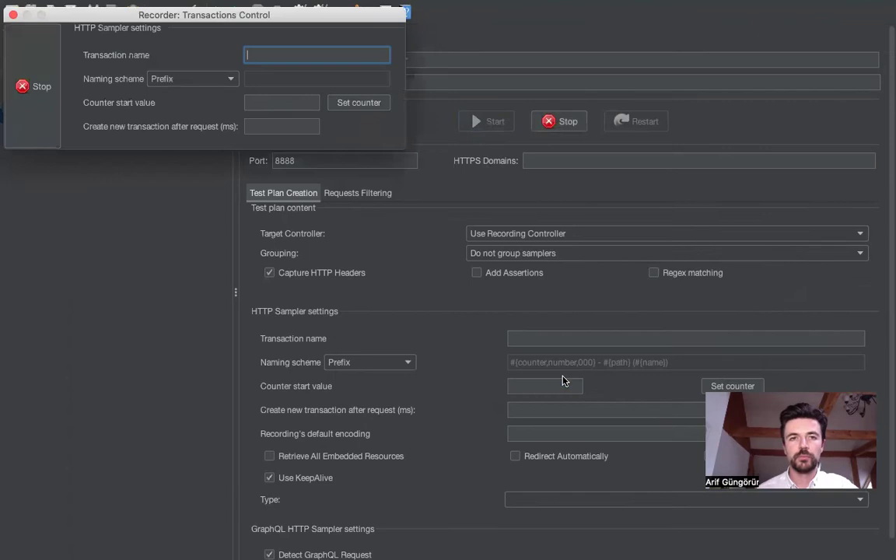
key("ctrl+Right")
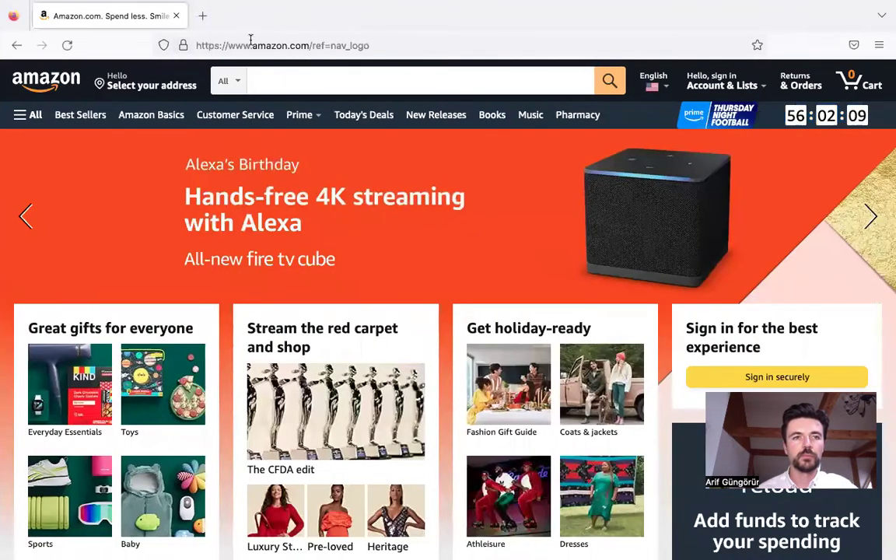
left_click(250, 39)
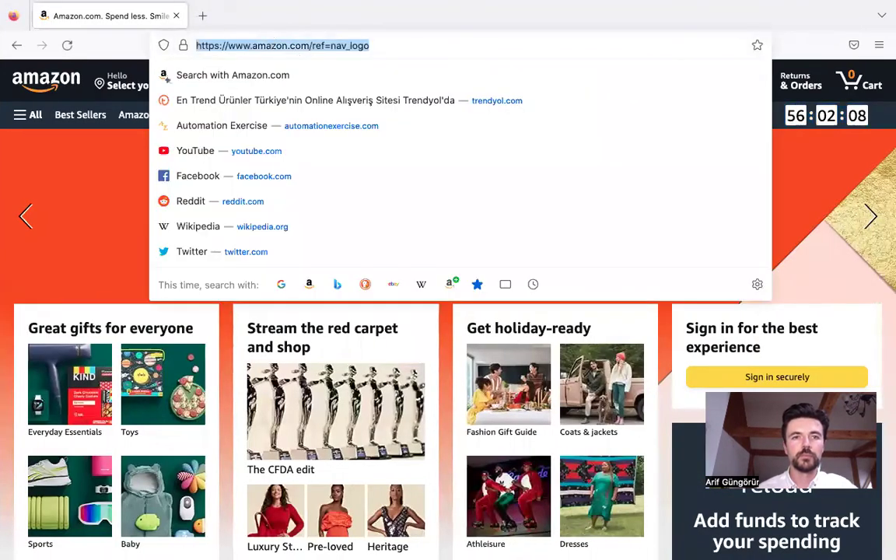
key("Return")
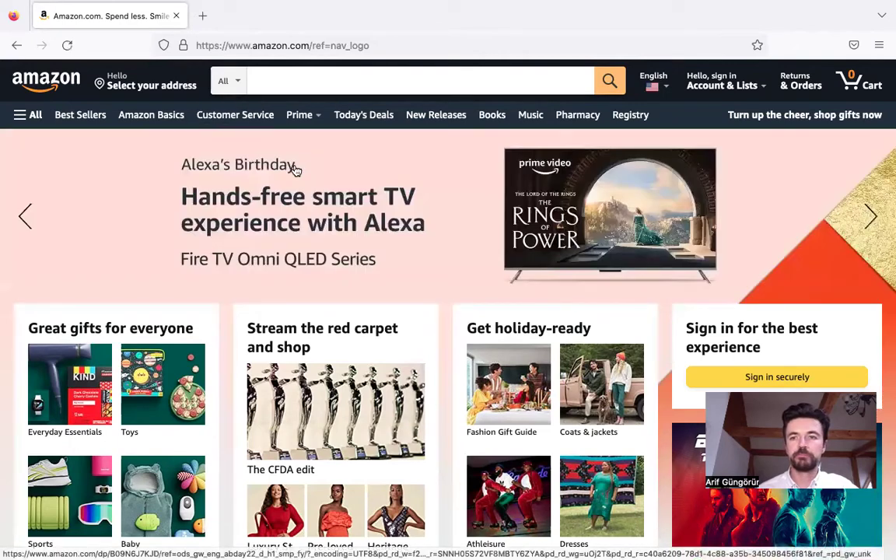
Return to JMeter, stop the recording and expand the Recording Controller in the test plan tree
key("ctrl+Left")
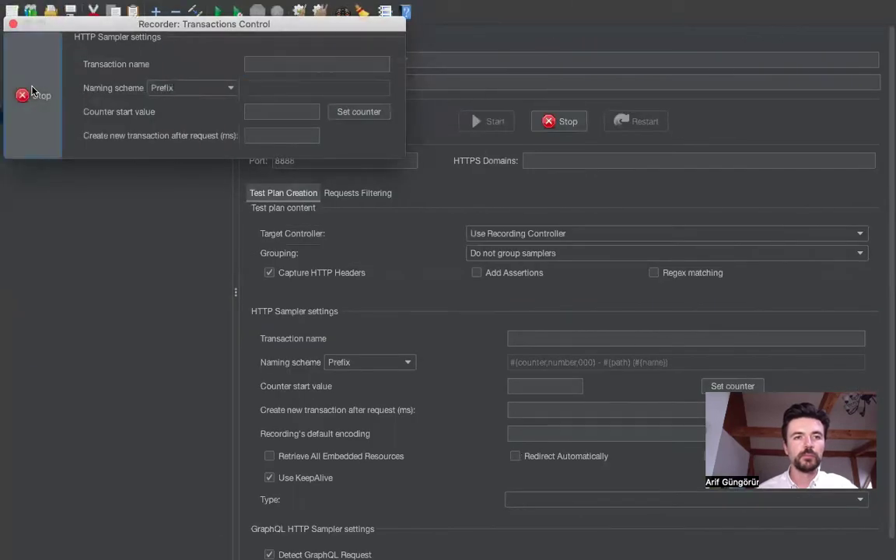
left_click(98, 88)
double_click(98, 88)
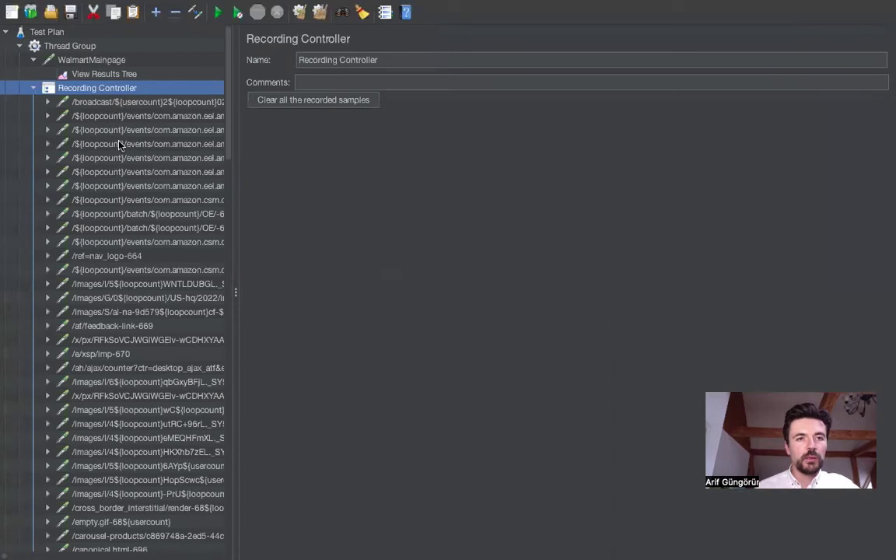
Examine the recorded requests under the Recording Controller, including the server, method and parameters of an events request and the /-695 request
left_click(122, 115)
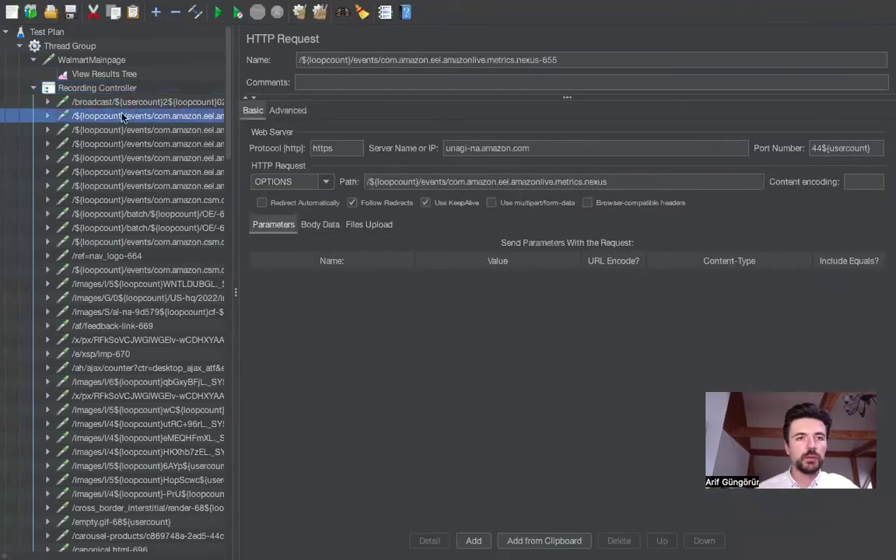
scroll(136, 237, "down", 3)
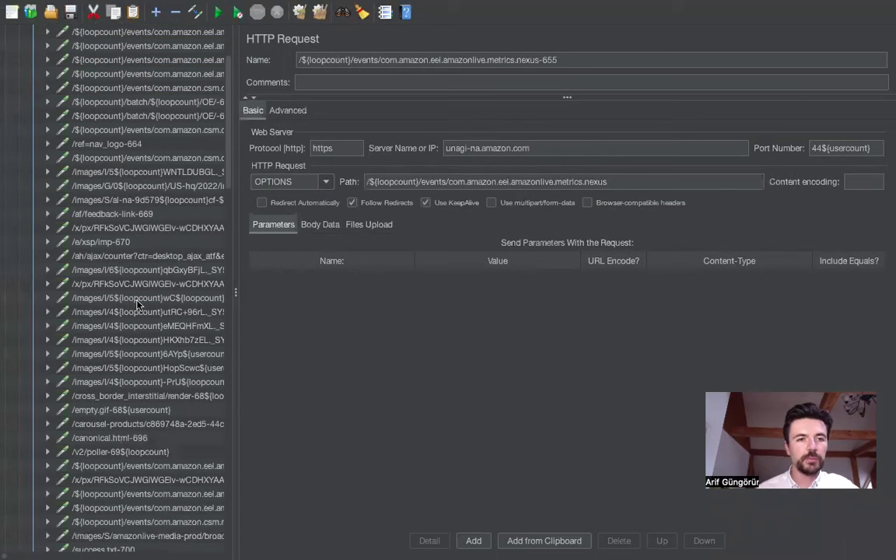
scroll(137, 307, "down", 3)
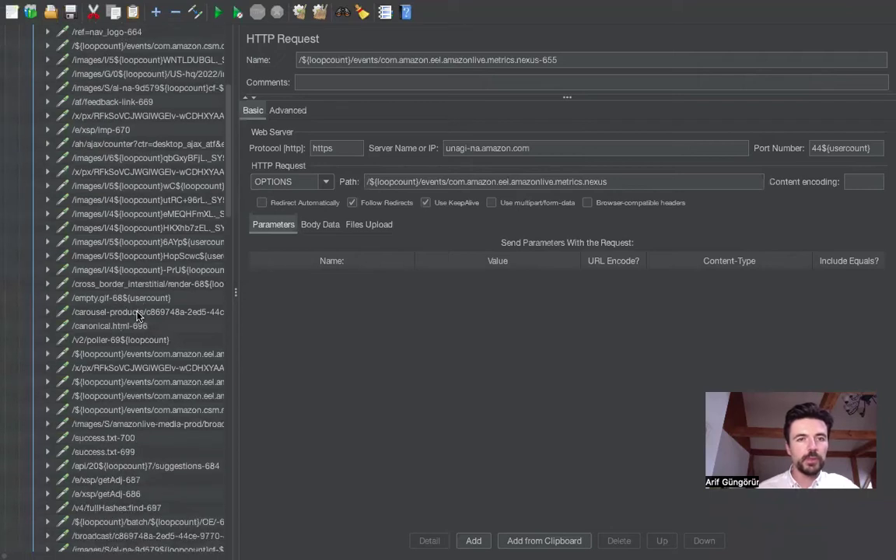
scroll(137, 315, "down", 4)
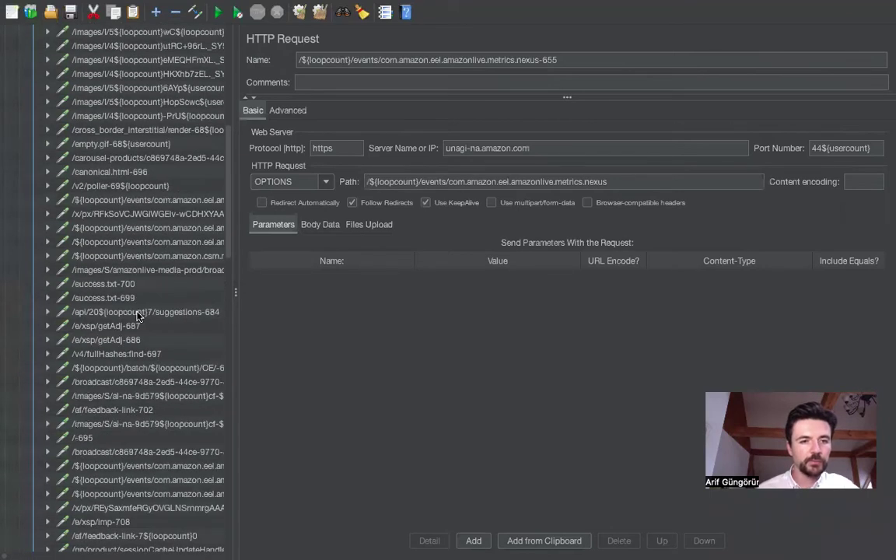
left_click(104, 440)
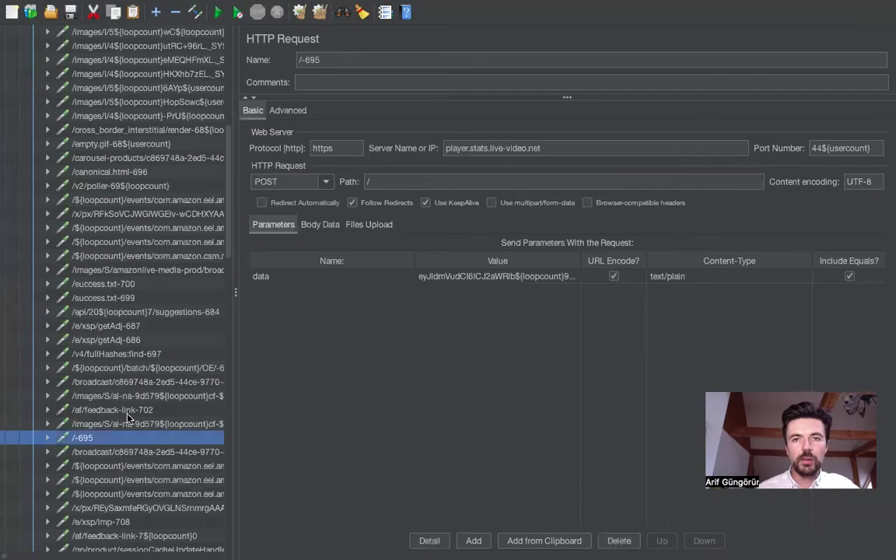
scroll(93, 436, "down", 11)
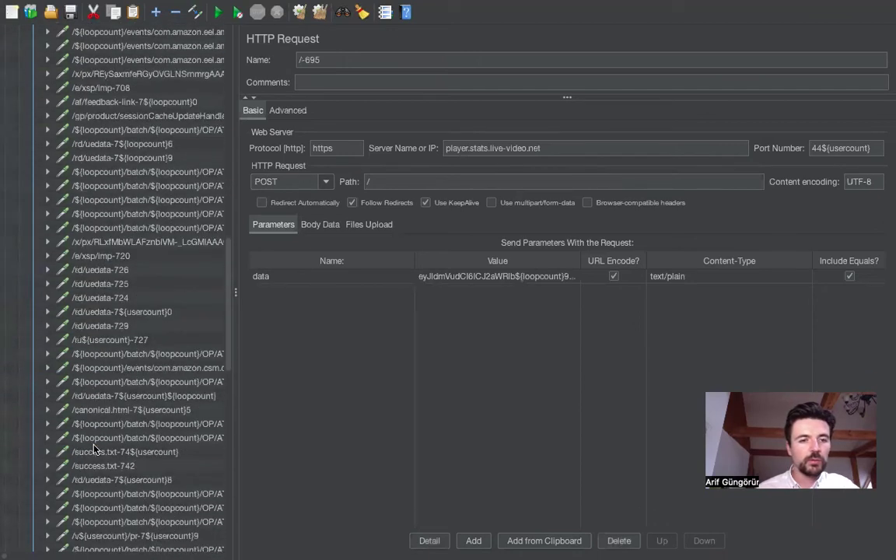
scroll(116, 354, "down", 8)
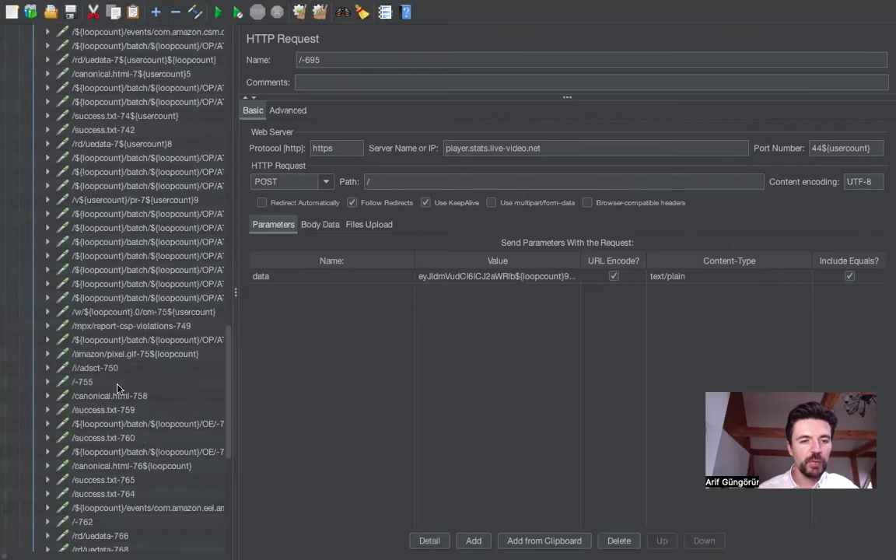
Inspect the server, method and parameters of the recorded /-762, amazonlive metrics nexus, /iu${usercount}-727 and /-695 requests
left_click(106, 521)
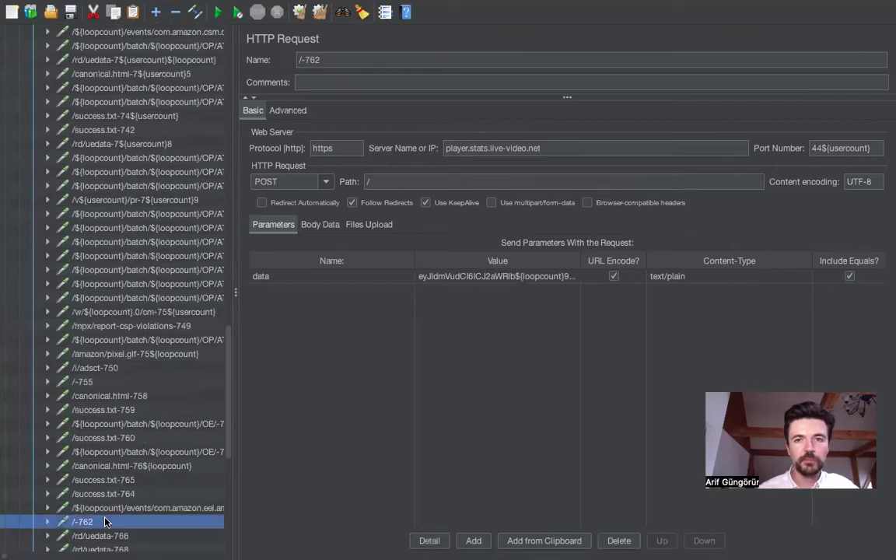
left_click(103, 506)
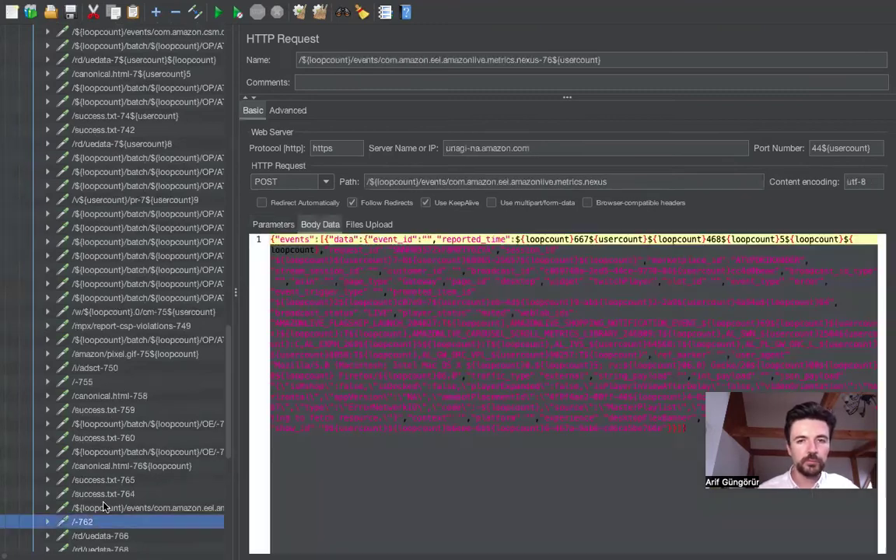
scroll(127, 288, "up", 4)
scroll(127, 288, "up", 1)
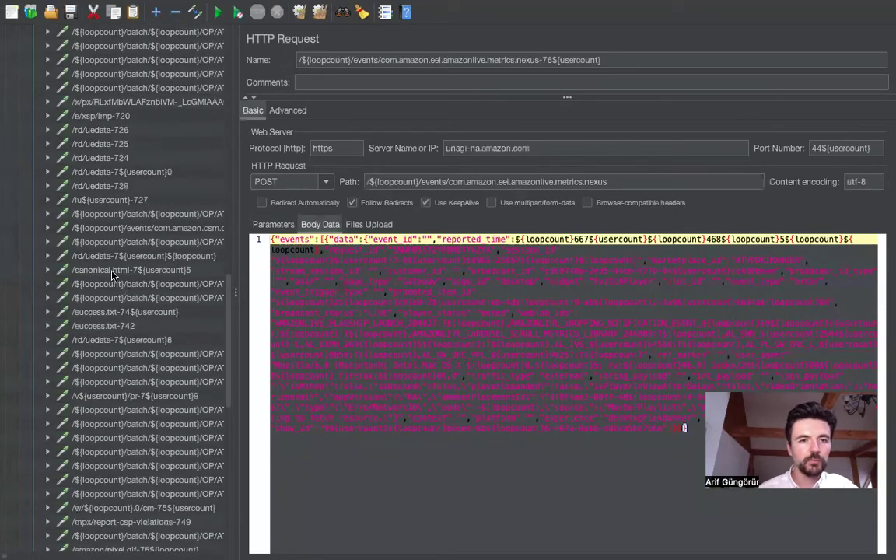
left_click(114, 200)
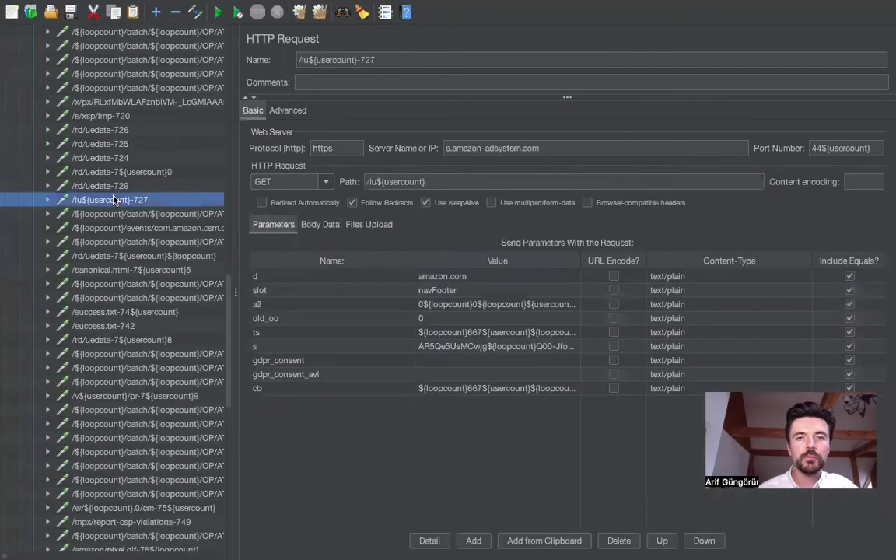
scroll(114, 200, "up", 12)
left_click(109, 353)
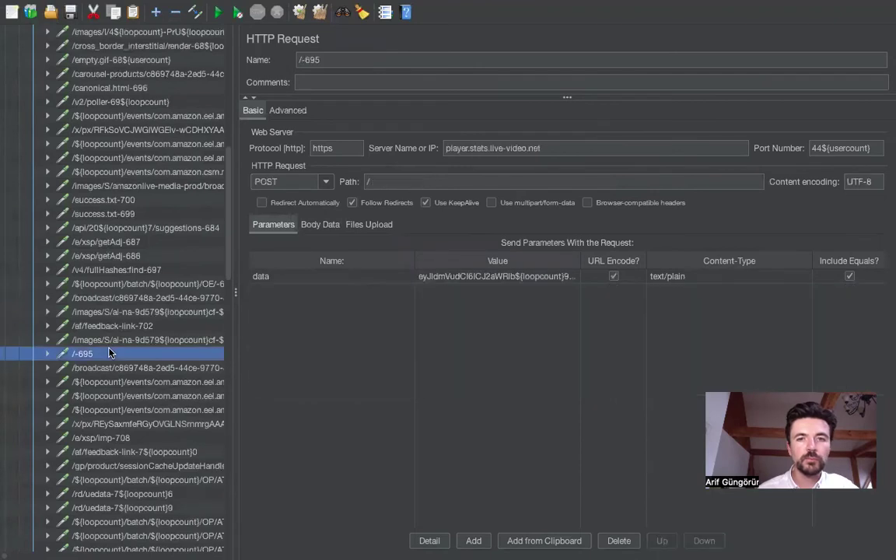
Look through the full list of requests recorded under the Recording Controller, from the first to the last
scroll(121, 311, "up", 6)
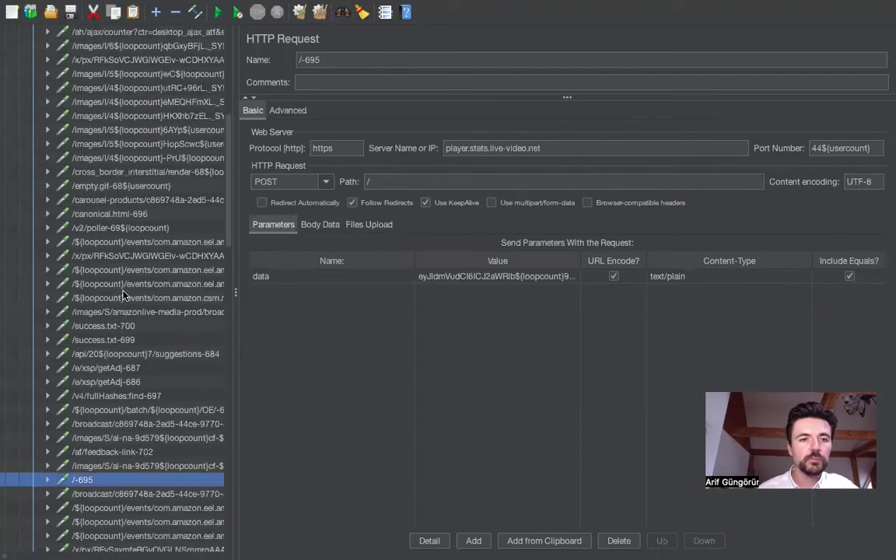
scroll(122, 294, "up", 1)
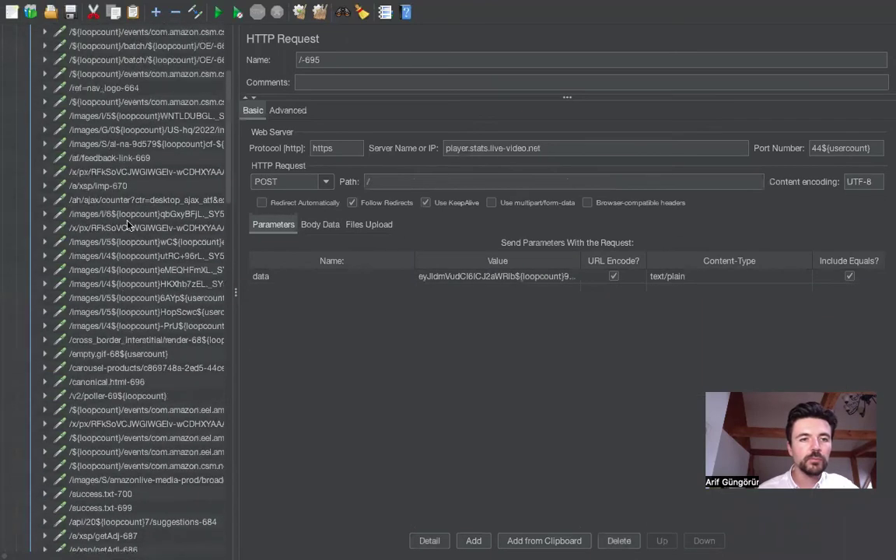
scroll(114, 199, "up", 3)
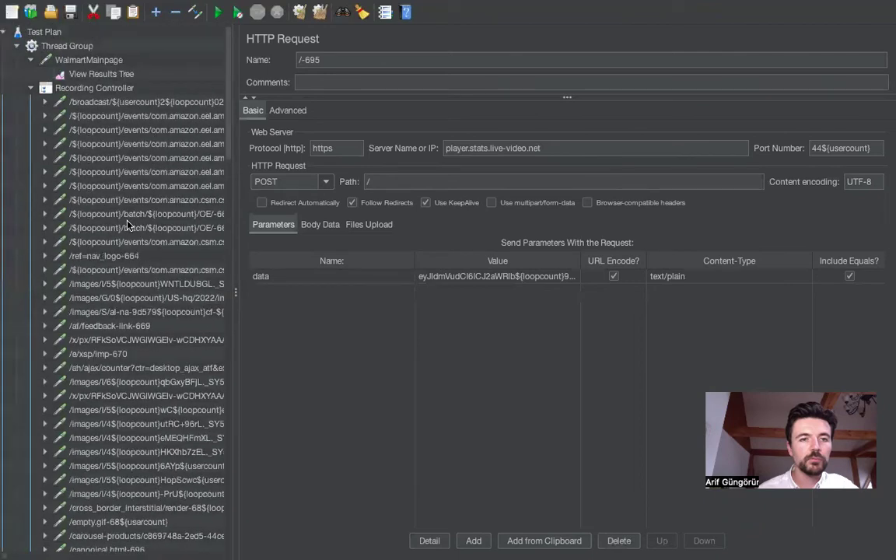
scroll(132, 273, "down", 5)
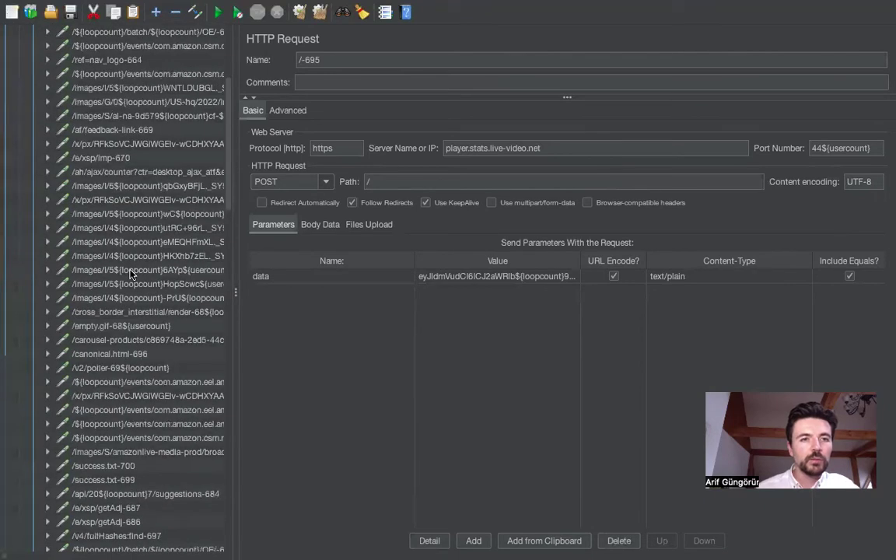
scroll(131, 273, "down", 15)
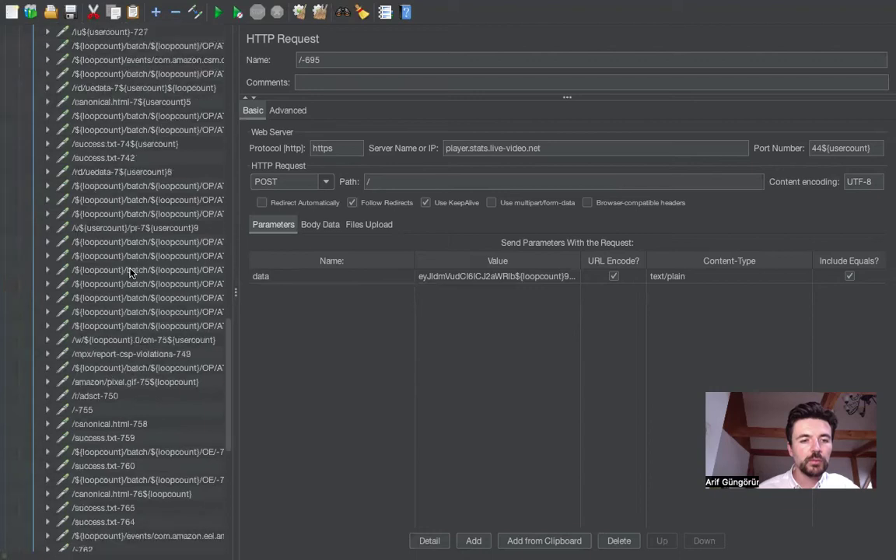
scroll(129, 272, "down", 4)
scroll(105, 357, "down", 5)
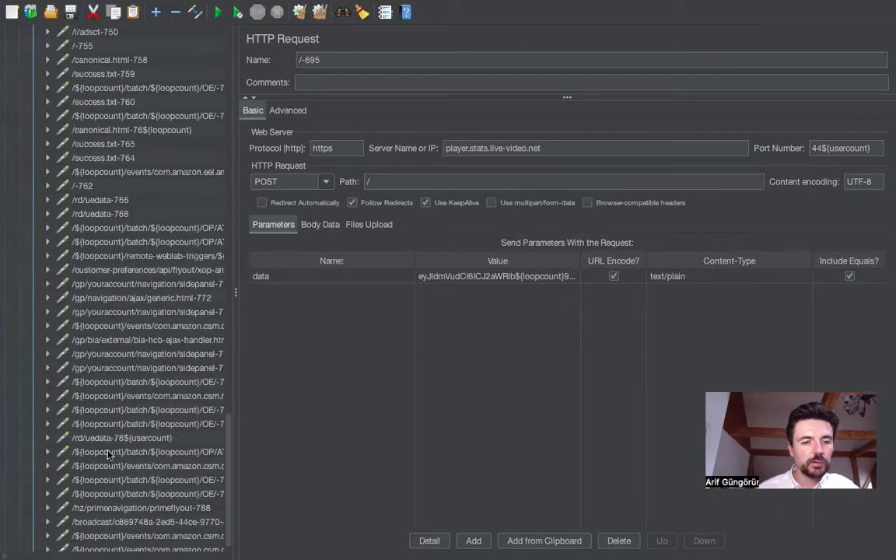
scroll(109, 455, "down", 2)
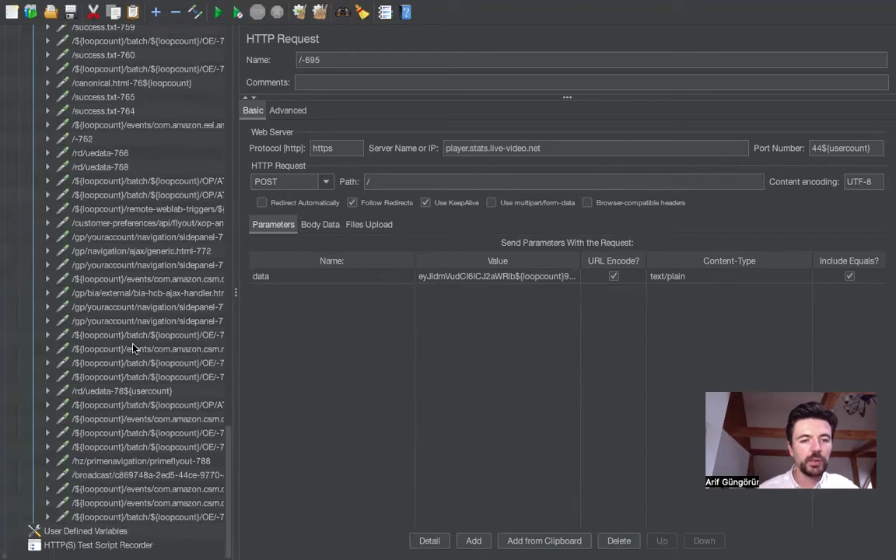
scroll(119, 309, "up", 10)
scroll(135, 336, "up", 10)
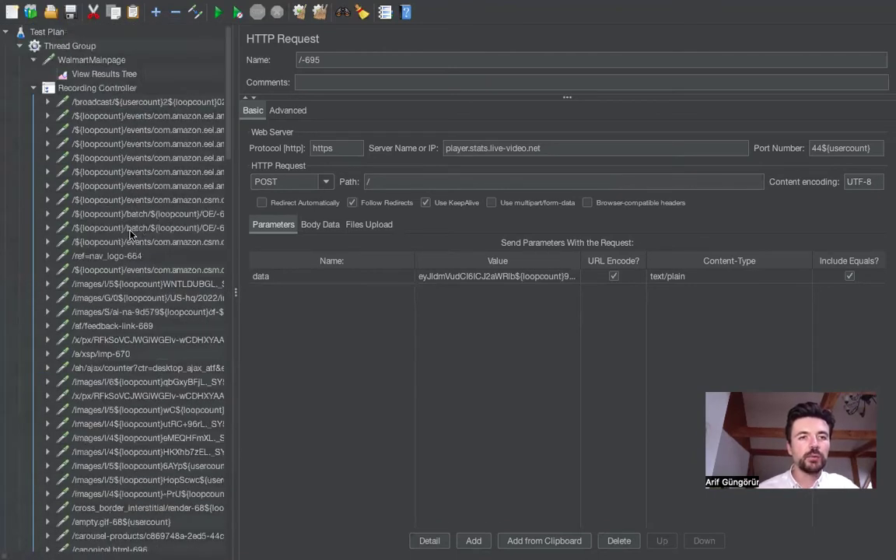
Collapse the Recording Controller and add an empty URL exclude pattern to the HTTP(S) Test Script Recorder's request filtering
left_click(152, 89)
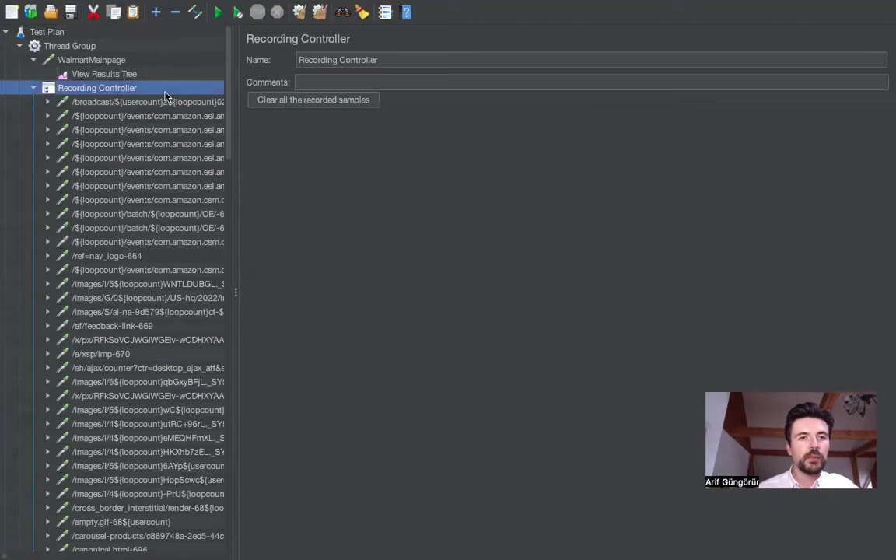
double_click(132, 88)
left_click(107, 115)
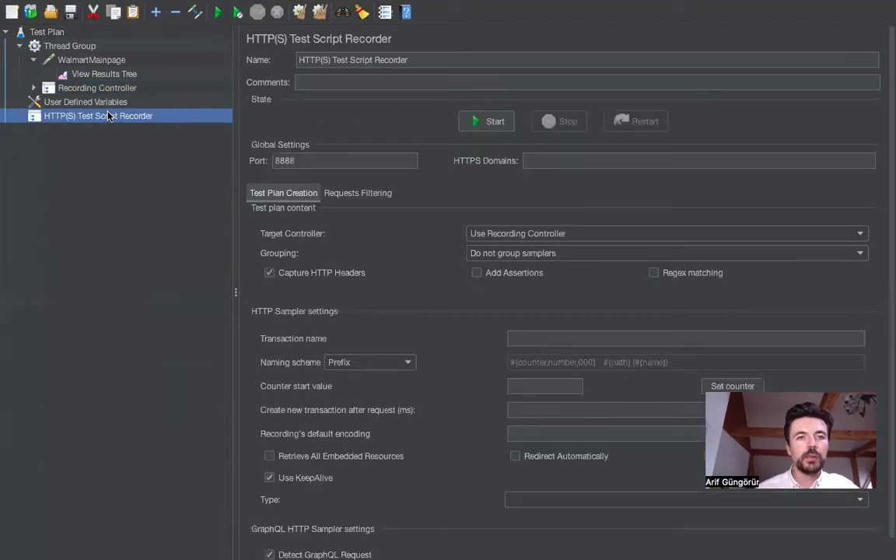
left_click(360, 194)
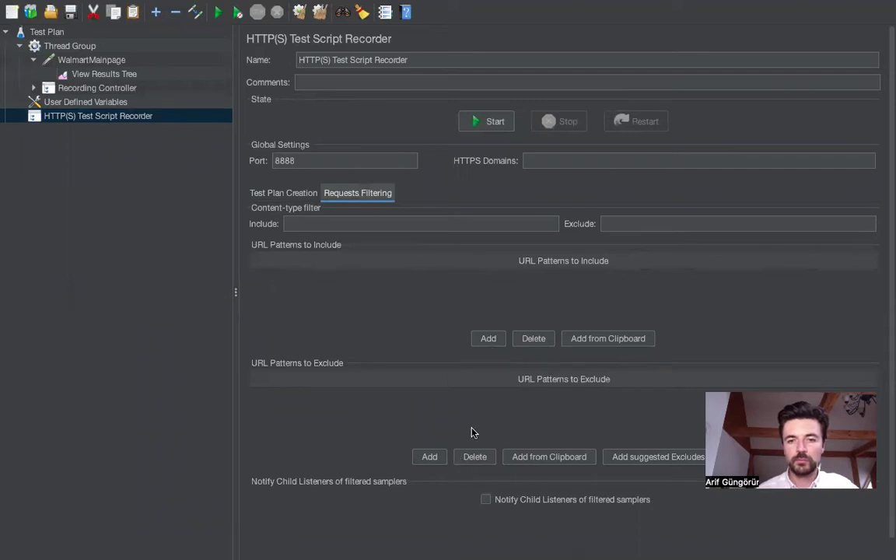
left_click(435, 456)
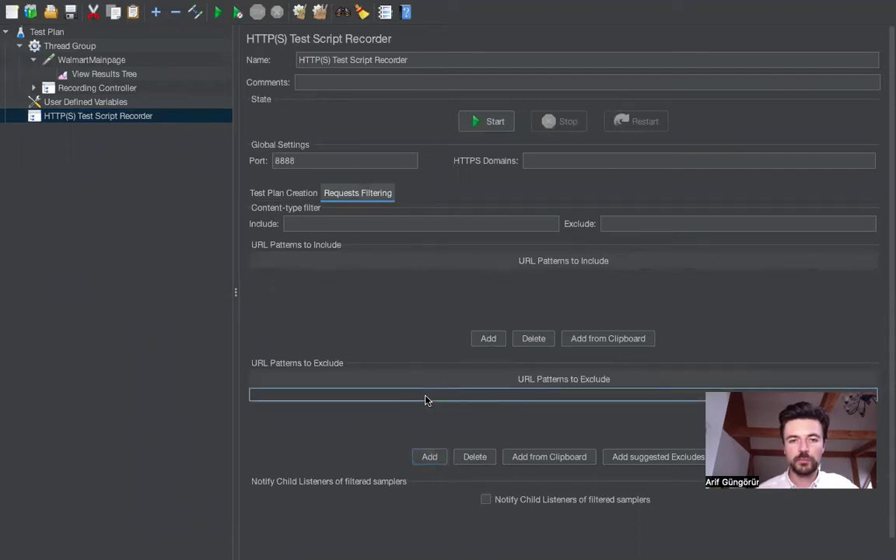
Copy the pattern (?i).*.(bmp|css|js|gif|ico|jpe?g|png|swf|woff|woff2).* from the note in Notes into the recorder's URL exclude pattern in JMeter
key("ctrl+Right")
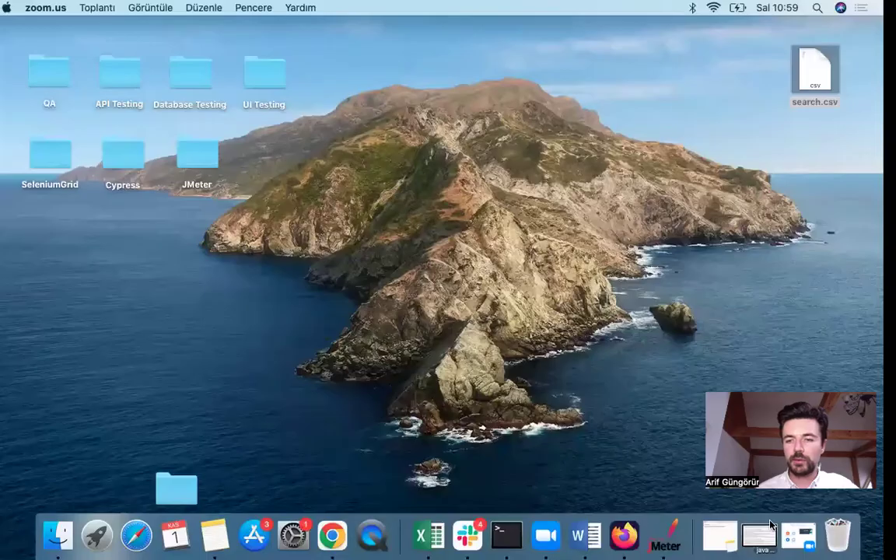
left_click(720, 535)
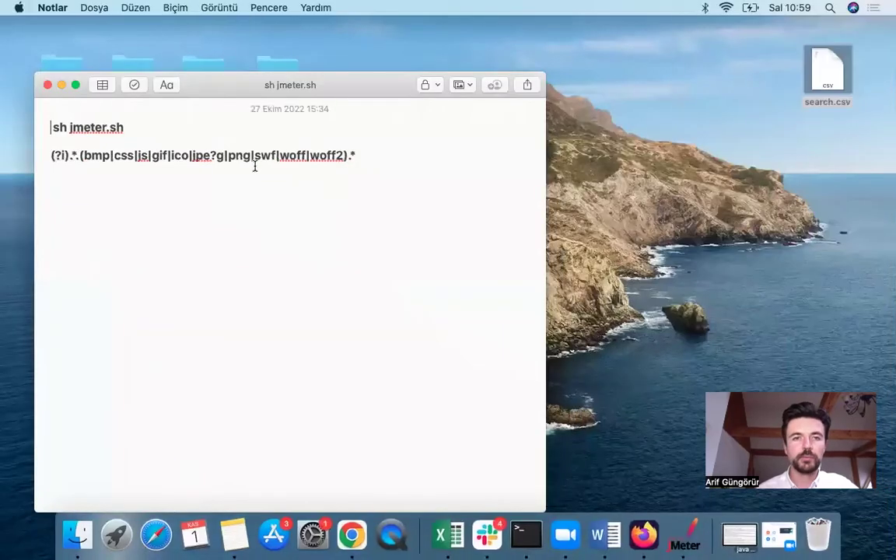
triple_click(254, 158)
key("super+c")
key("ctrl+Right")
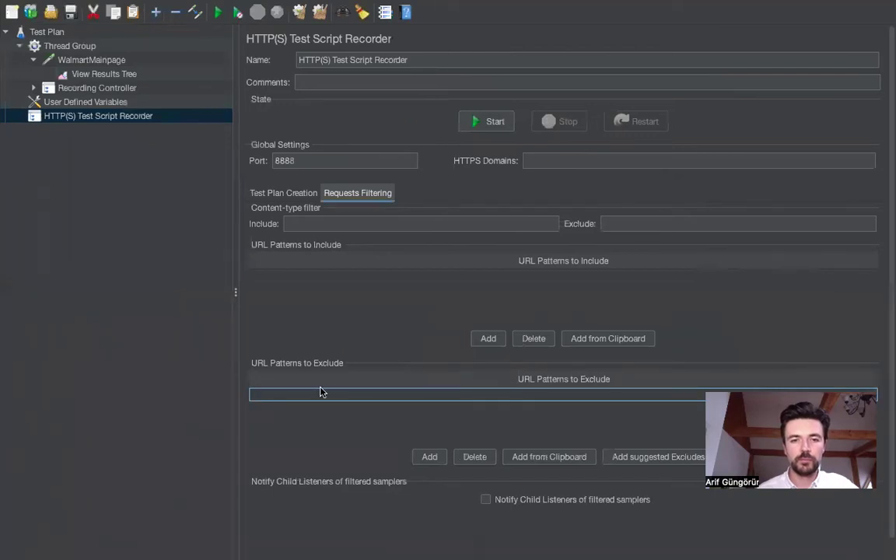
key("super+v")
left_click(430, 457)
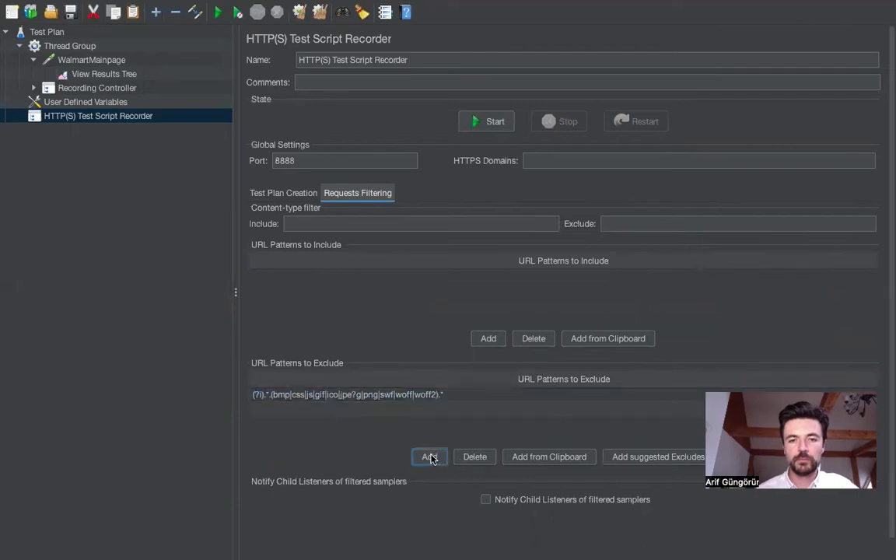
Expand the Recording Controller, inspect its requests and compare the path of /ref=nav_logo-664 with the Amazon page address in Firefox
double_click(94, 87)
left_click(113, 145)
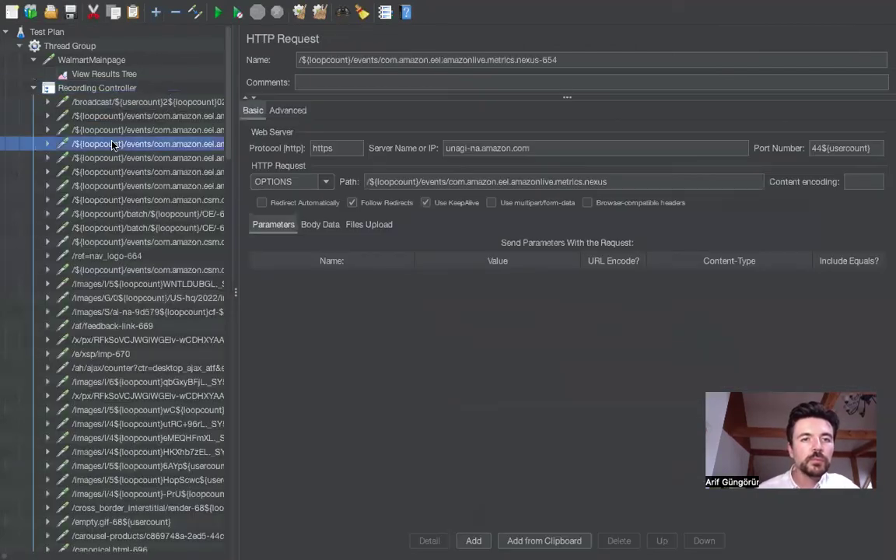
left_click(118, 104)
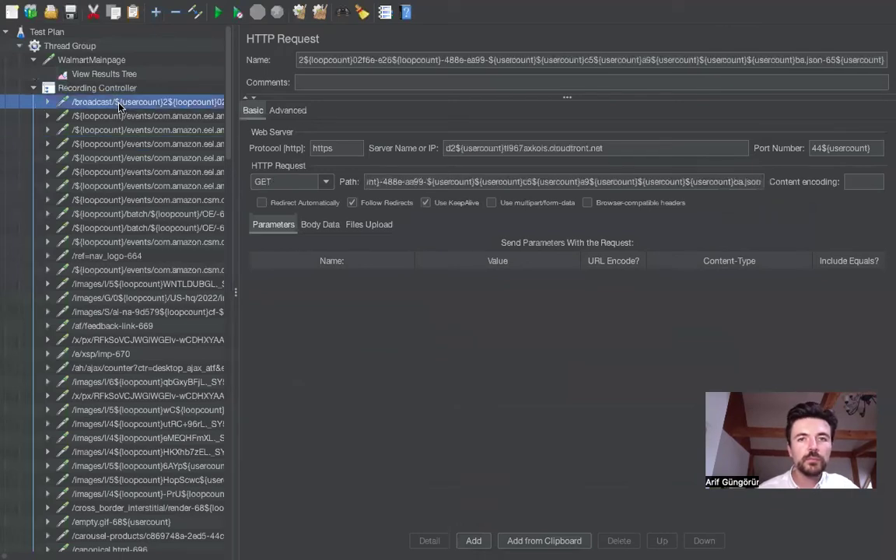
left_click(123, 257)
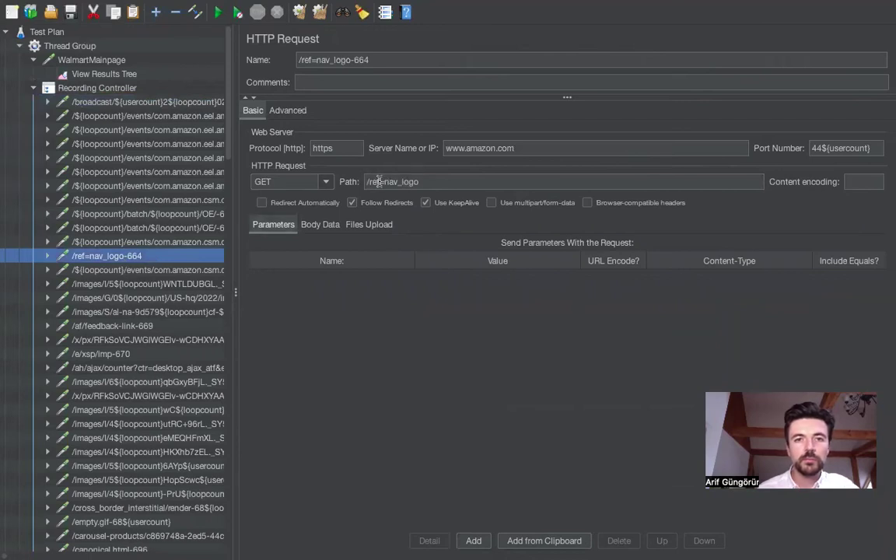
key("ctrl+Right")
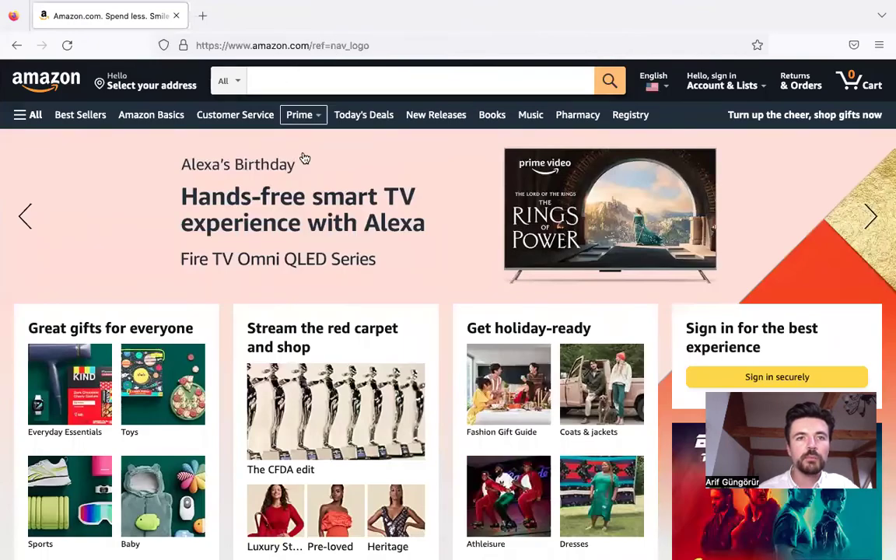
key("ctrl+Left")
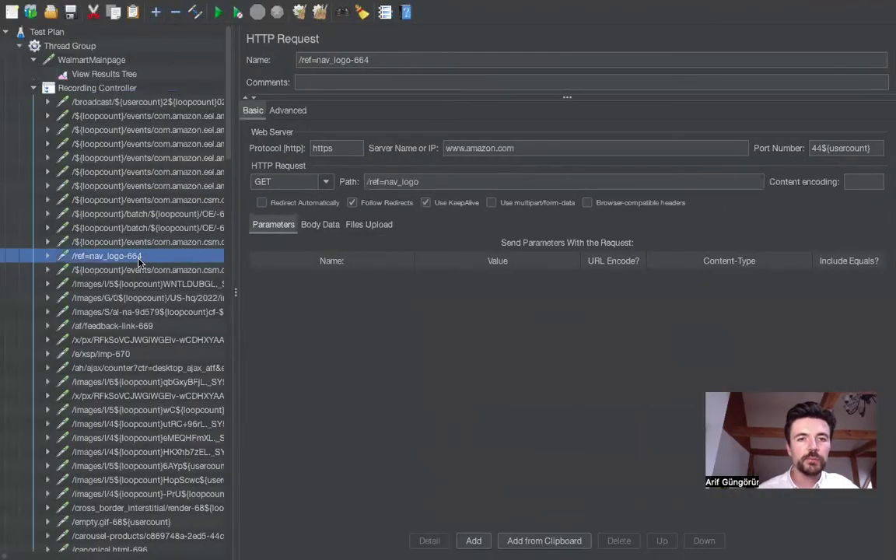
Rename the recorded /ref=nav_logo-664 request to mainpage
left_click(350, 60)
key("ctrl+a")
type("m")
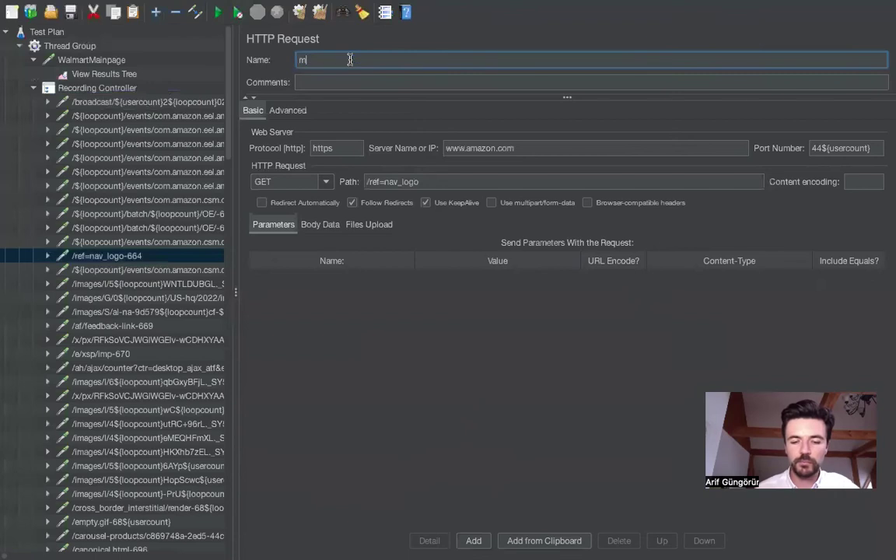
type("ainpage")
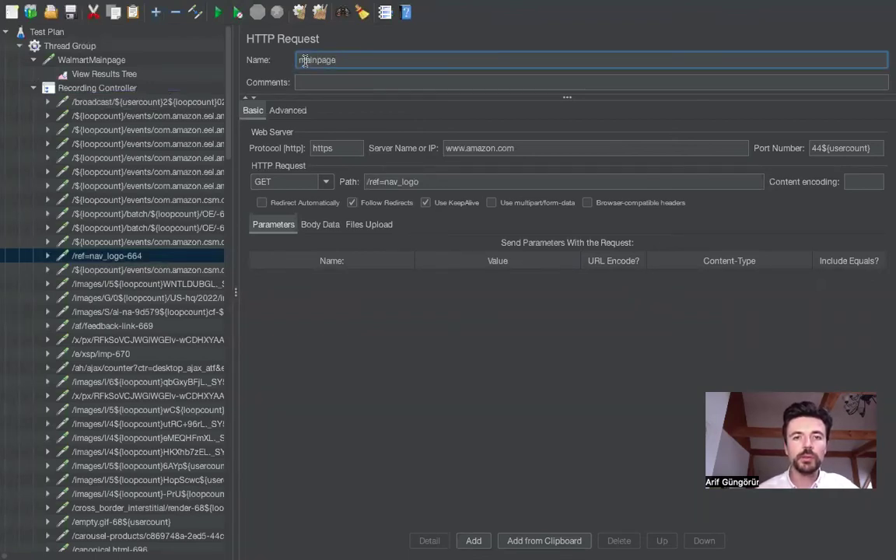
left_click(117, 266)
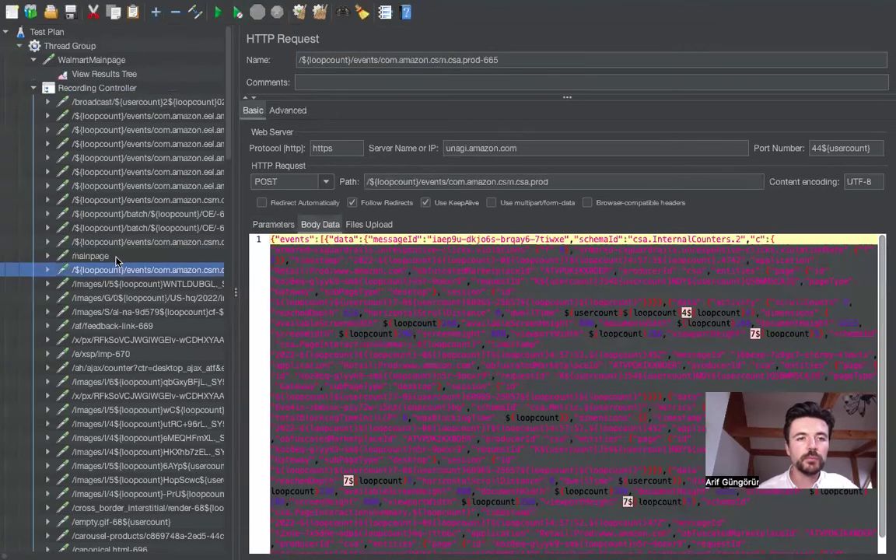
key("Up")
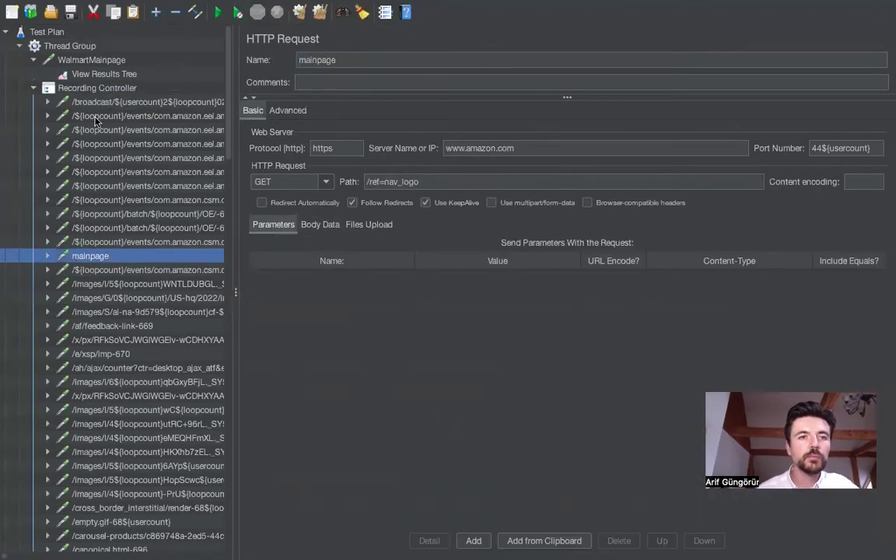
Move the mainpage request out to the start of the Thread Group and clear all samples left in the Recording Controller
left_click_drag(77, 255, 71, 50)
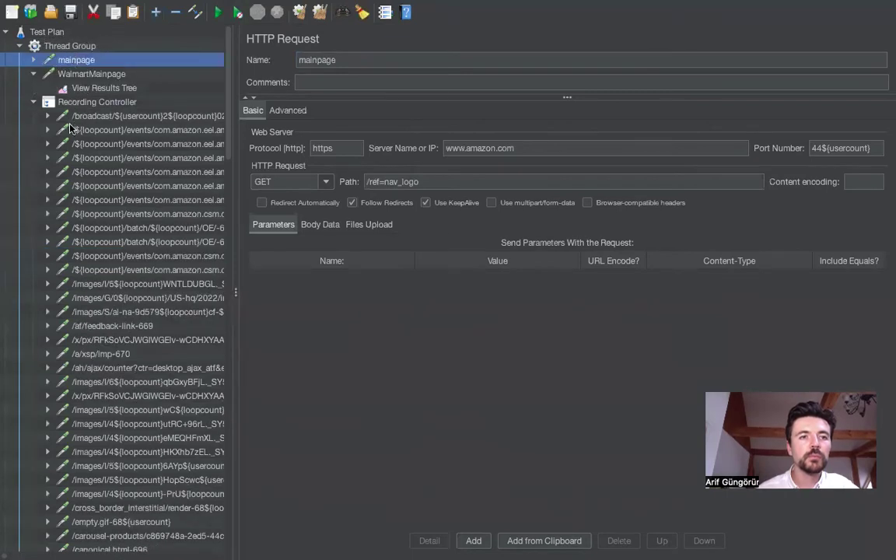
left_click(70, 102)
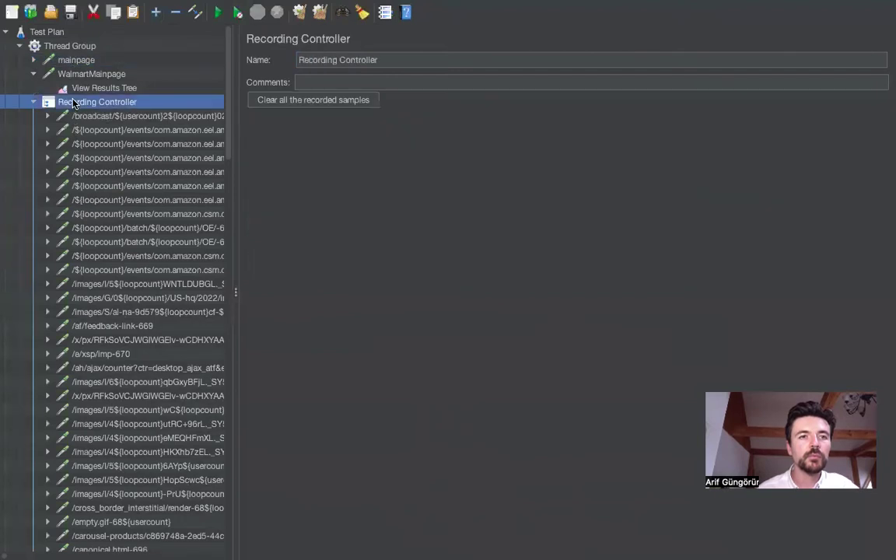
left_click(278, 101)
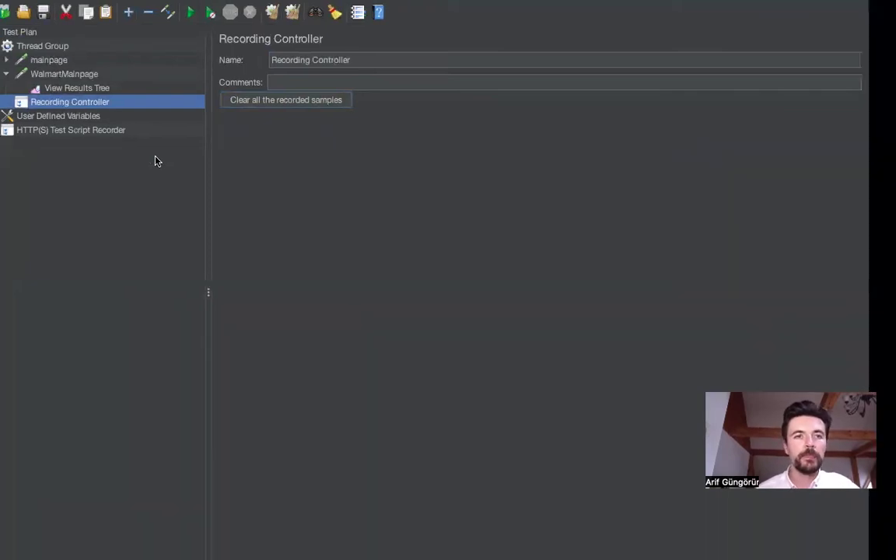
Record a search for Samsung on the Amazon page in Firefox and stop the recorder in JMeter
key("ctrl+Right")
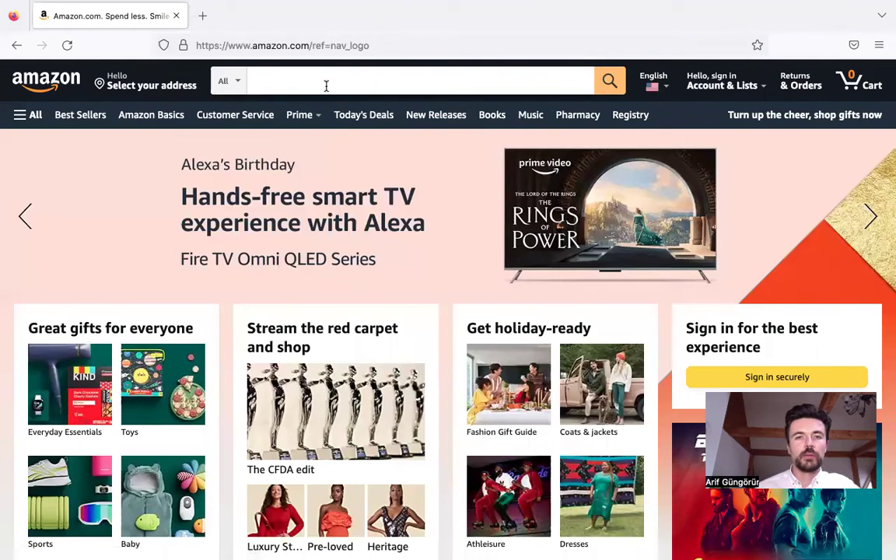
left_click(326, 86)
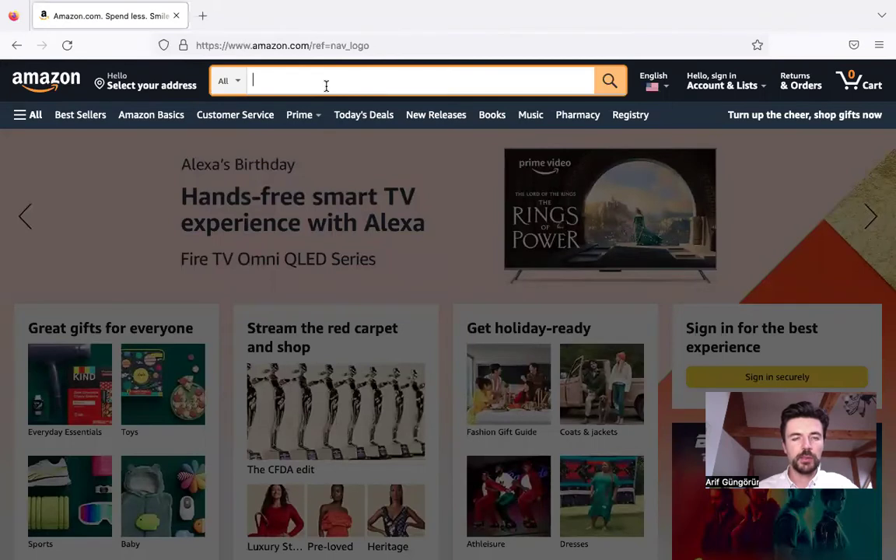
type("Samsung")
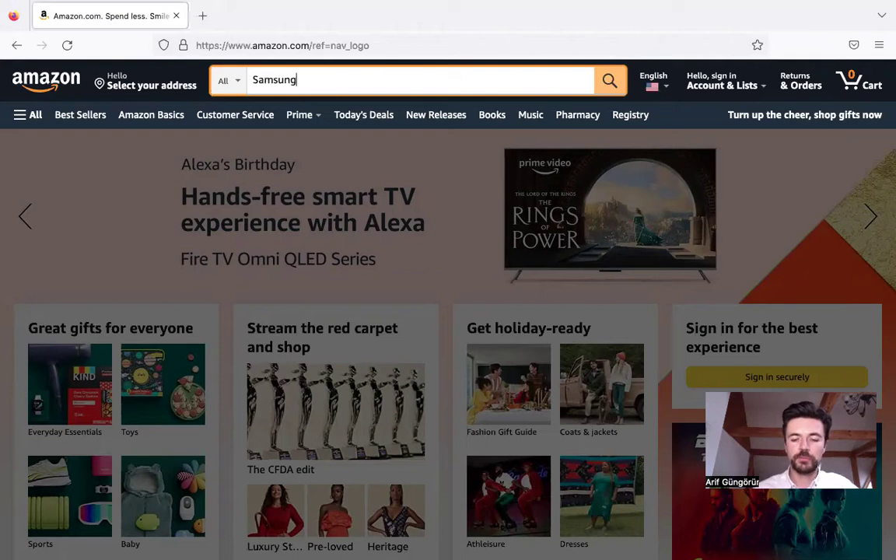
left_click(609, 80)
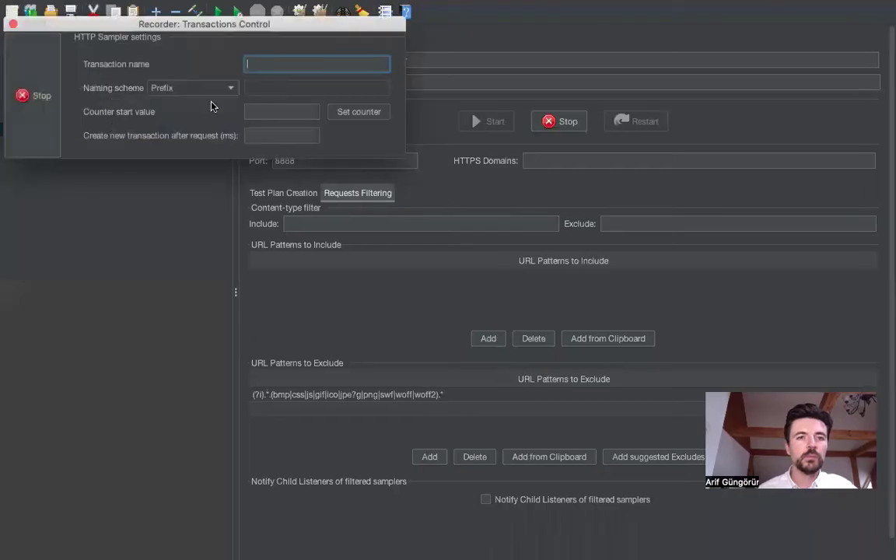
left_click(31, 94)
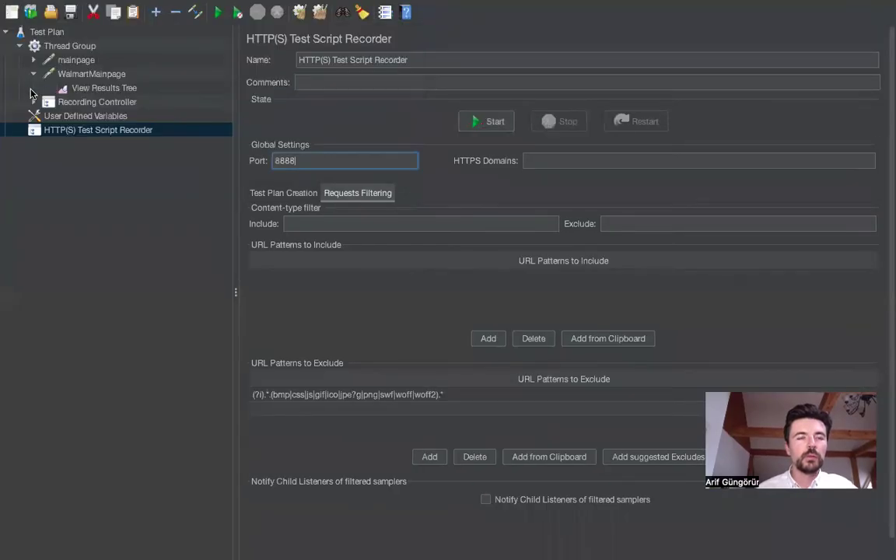
Expand the Recording Controller, inspect its requests and compare the path of the /s/ref=nav_bb_sb request with the Amazon search address in Firefox
double_click(98, 102)
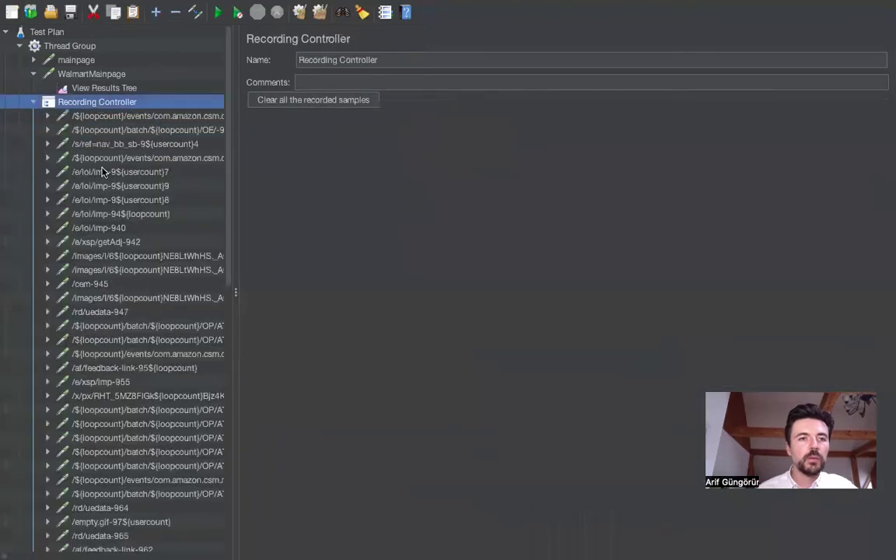
left_click(109, 130)
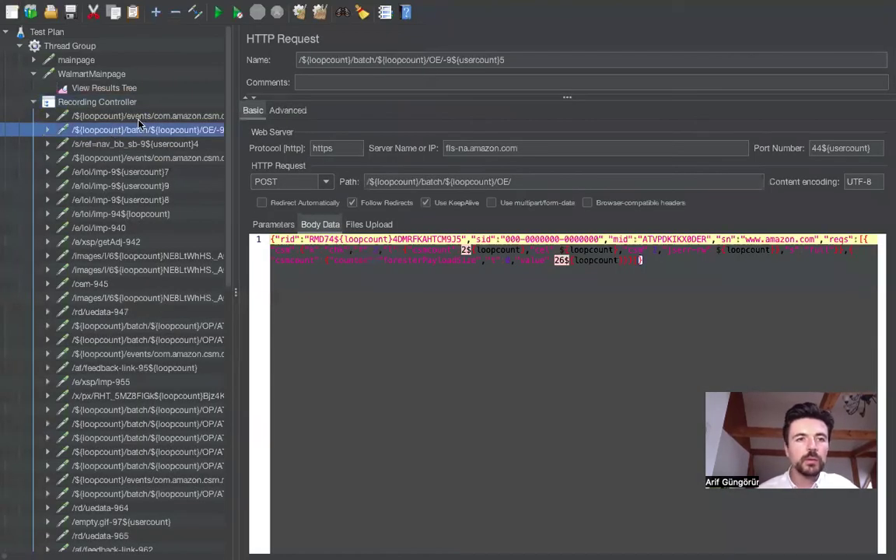
left_click(138, 116)
left_click(127, 118)
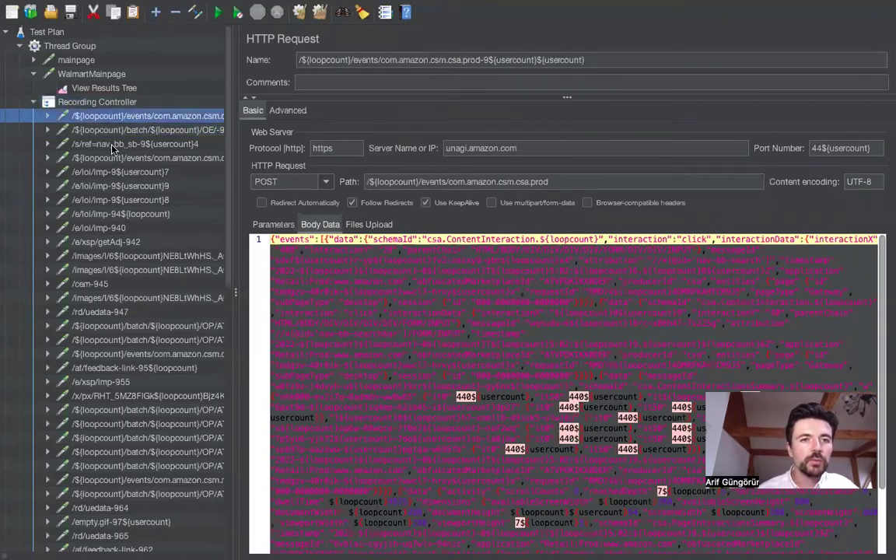
left_click(112, 147)
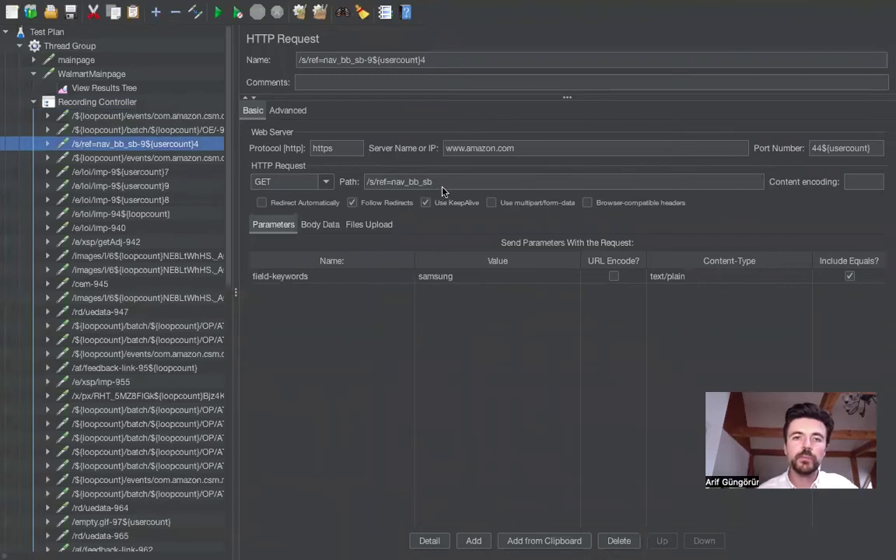
scroll(136, 270, "down", 3)
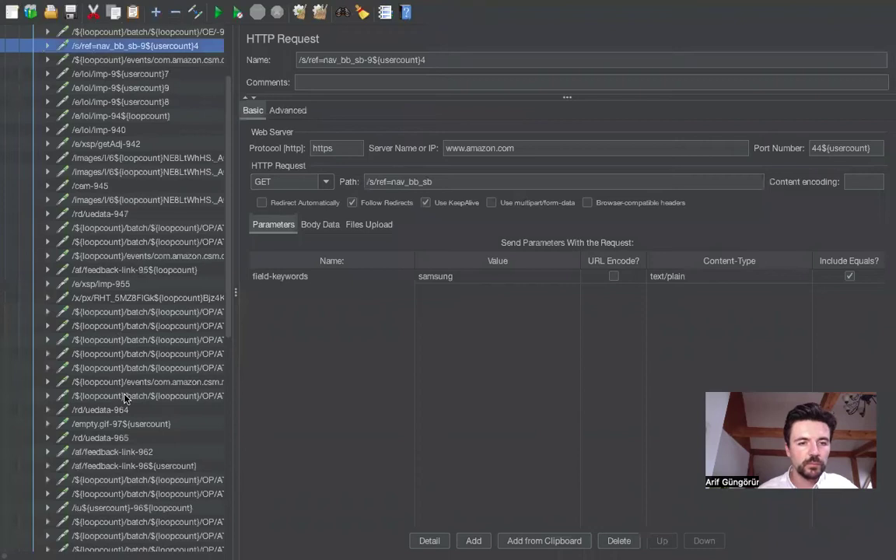
scroll(123, 416, "down", 13)
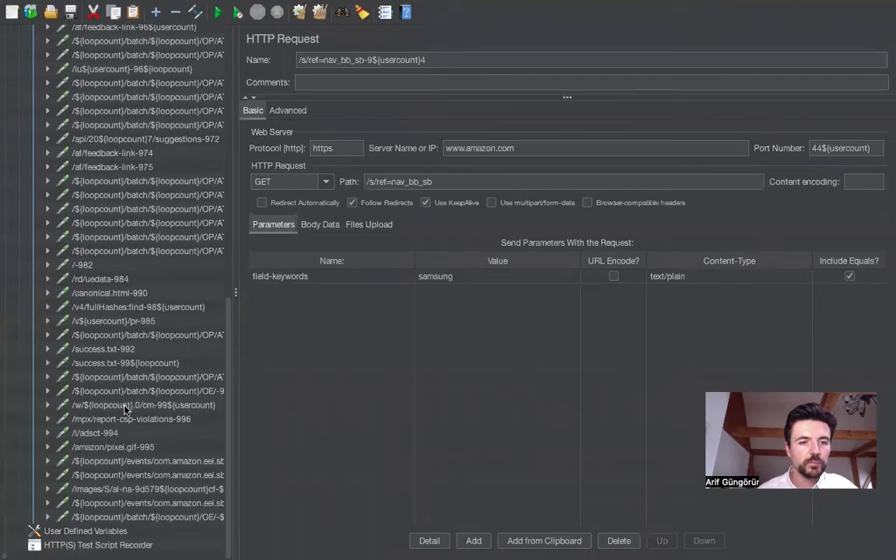
scroll(124, 410, "up", 2)
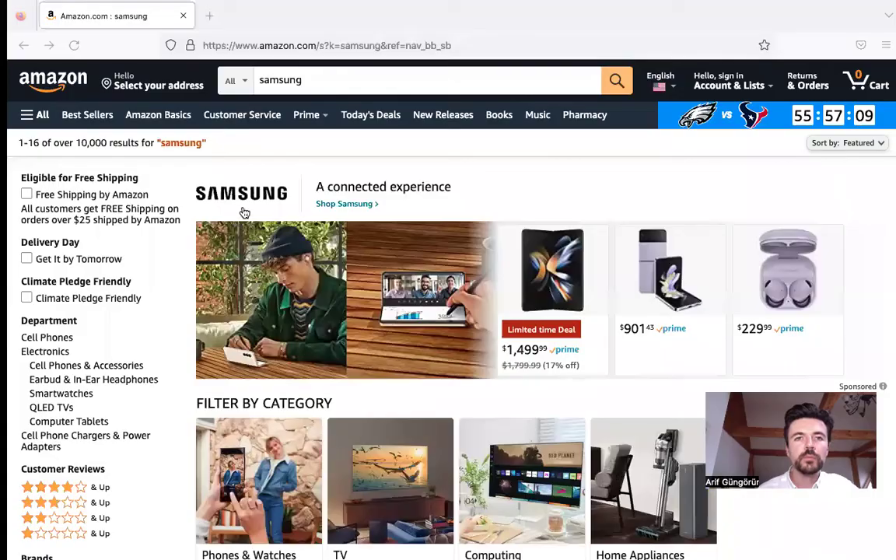
left_click(303, 45)
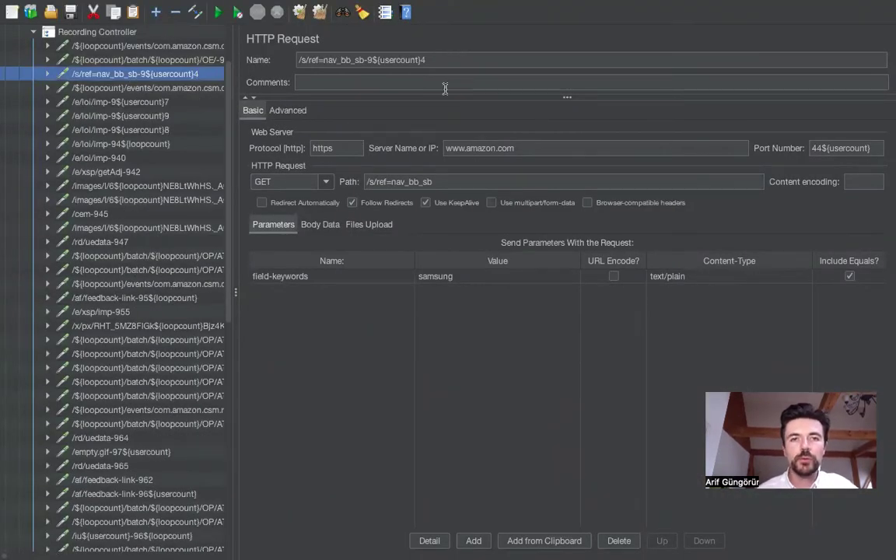
Rename the recorded /s/ref=nav_bb_sb request in JMeter to search
triple_click(365, 62)
type("search")
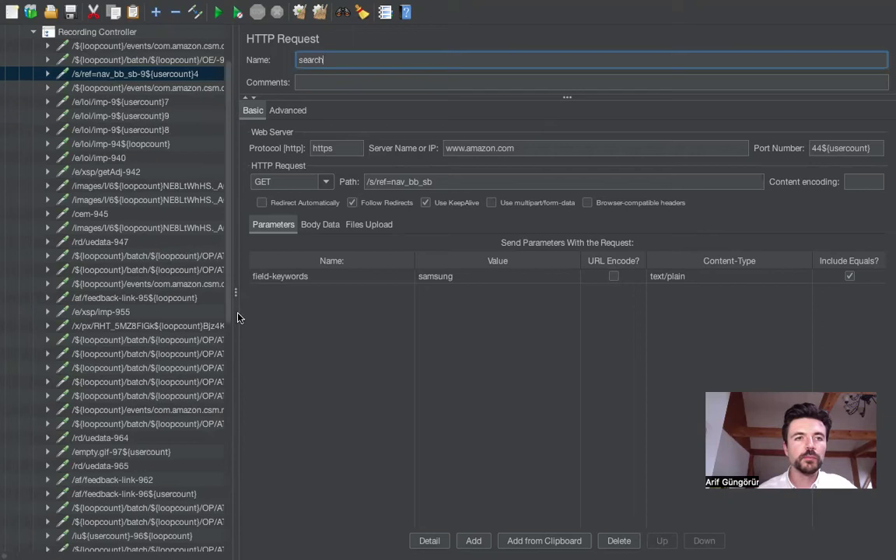
left_click(119, 104)
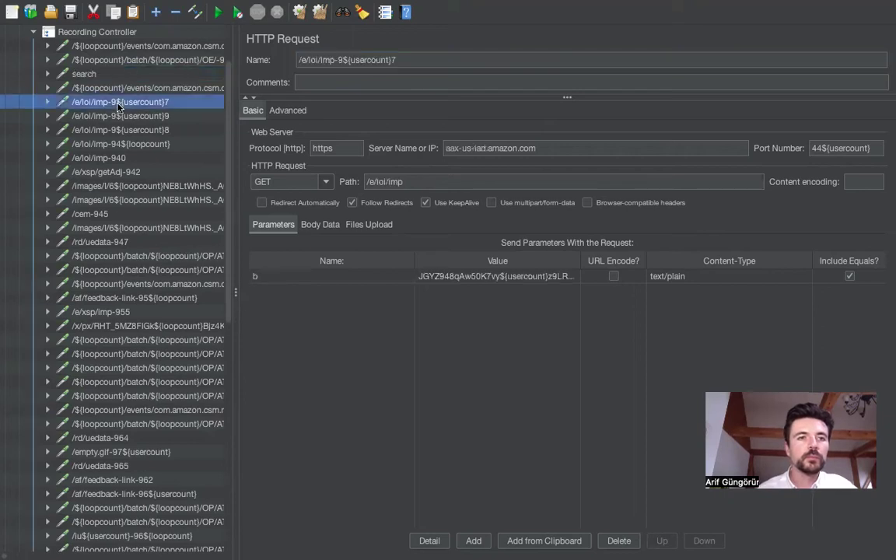
Move the search request out to the start of the Thread Group and clear all samples left in the Recording Controller
scroll(95, 101, "up", 2)
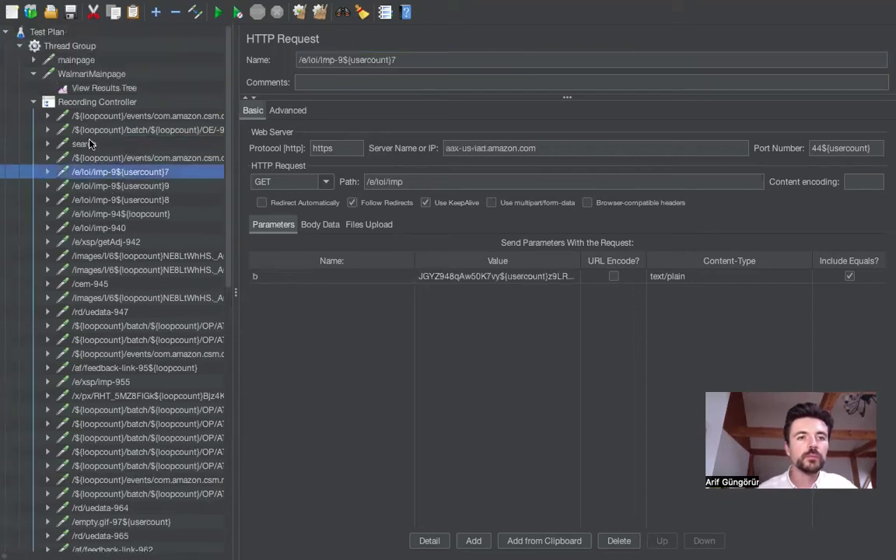
left_click(85, 144)
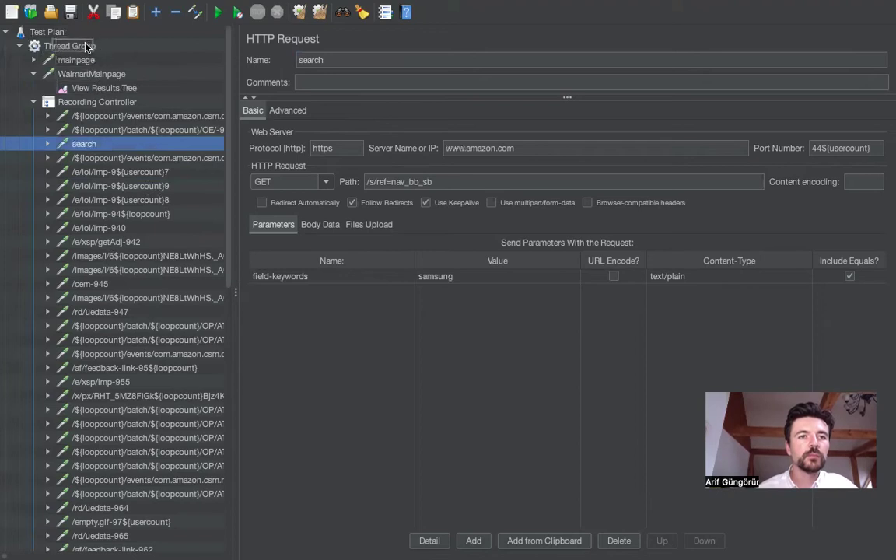
left_click_drag(86, 52, 79, 46)
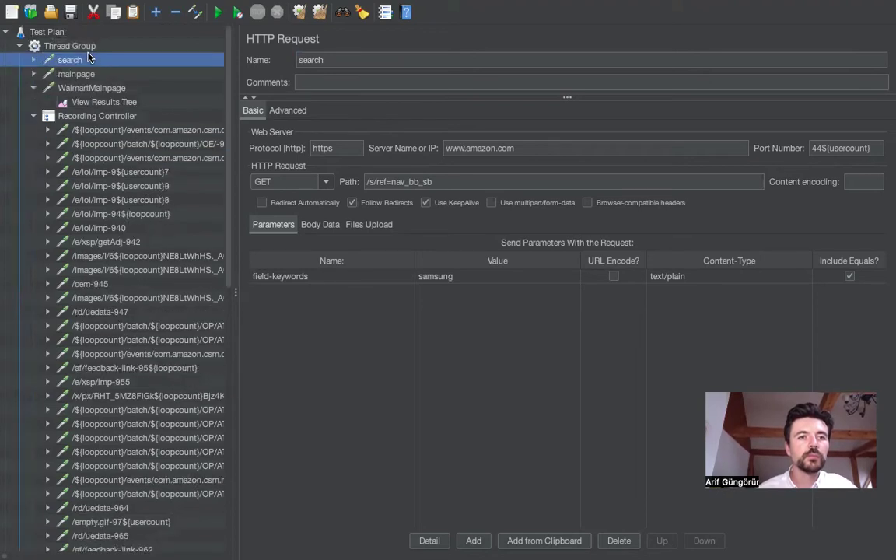
left_click(88, 116)
left_click(300, 101)
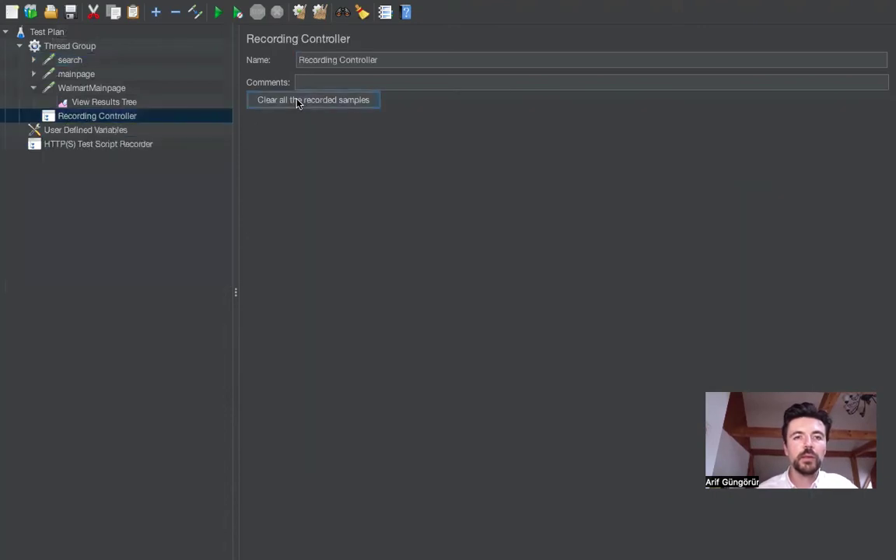
left_click(144, 118)
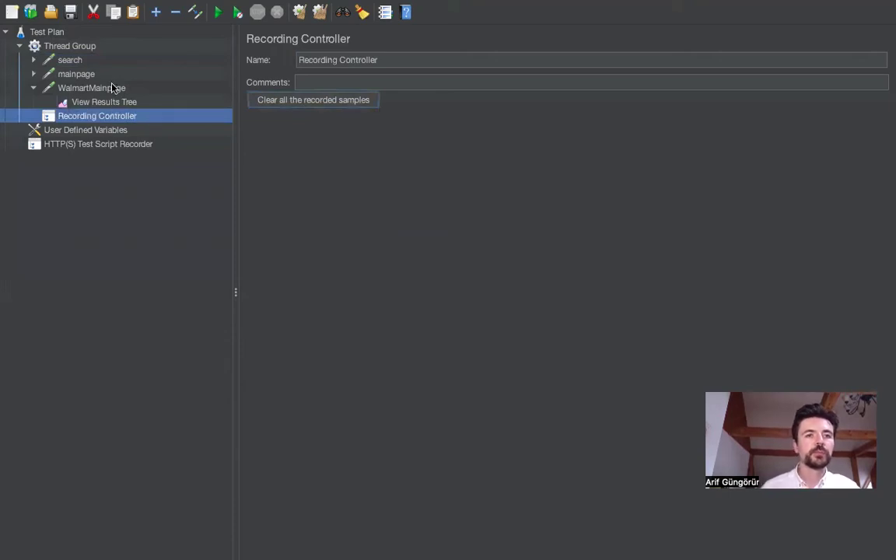
left_click(87, 74)
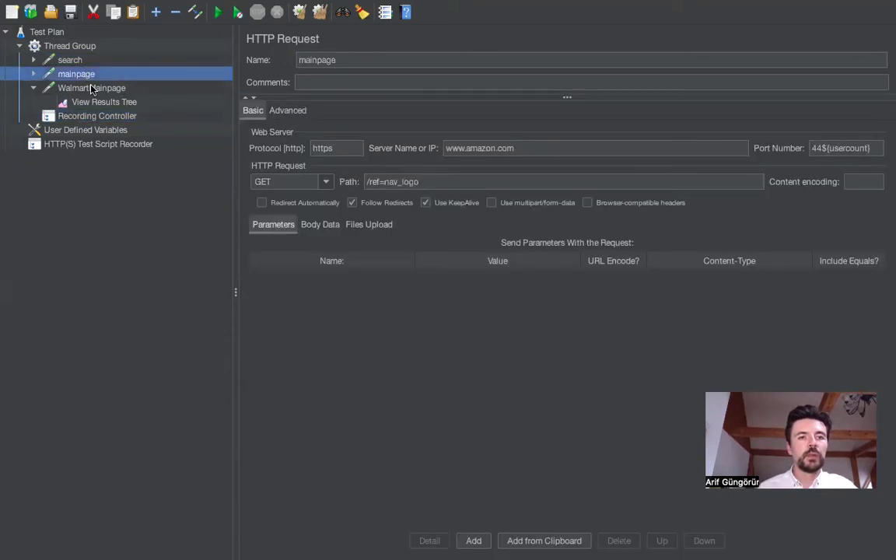
left_click(91, 87)
Record opening the SAMSUNG Galaxy Z Fold 4 result on the Amazon page in Firefox with JMeter's HTTP(S) Test Script Recorder, stopping it once captured
key("ctrl+Right")
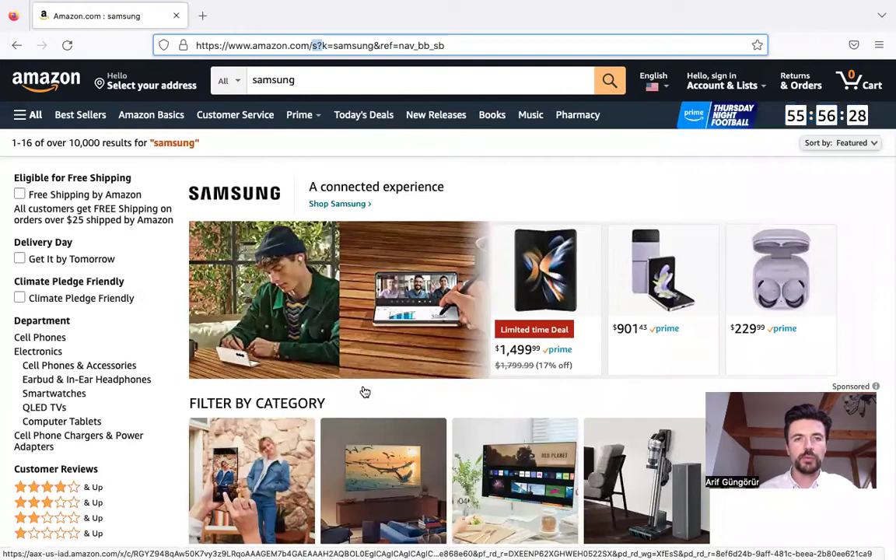
scroll(365, 391, "down", 5)
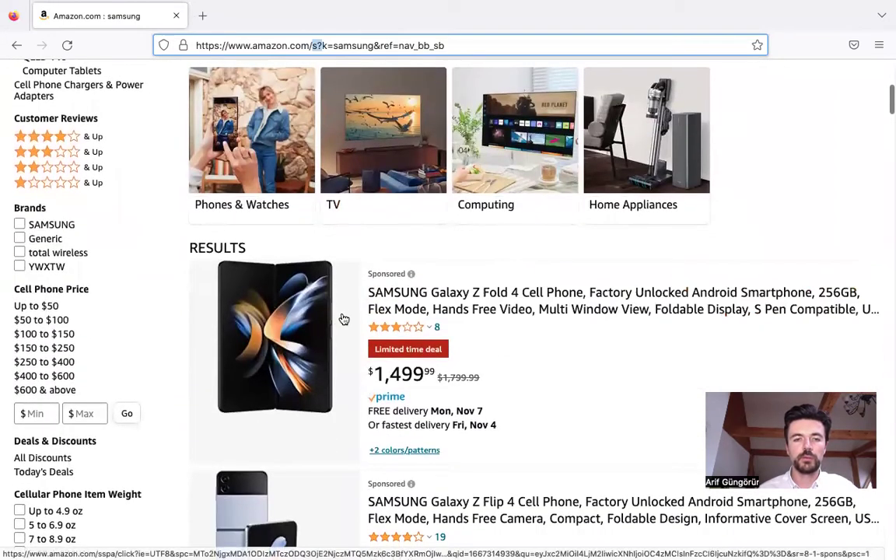
scroll(340, 319, "down", 2)
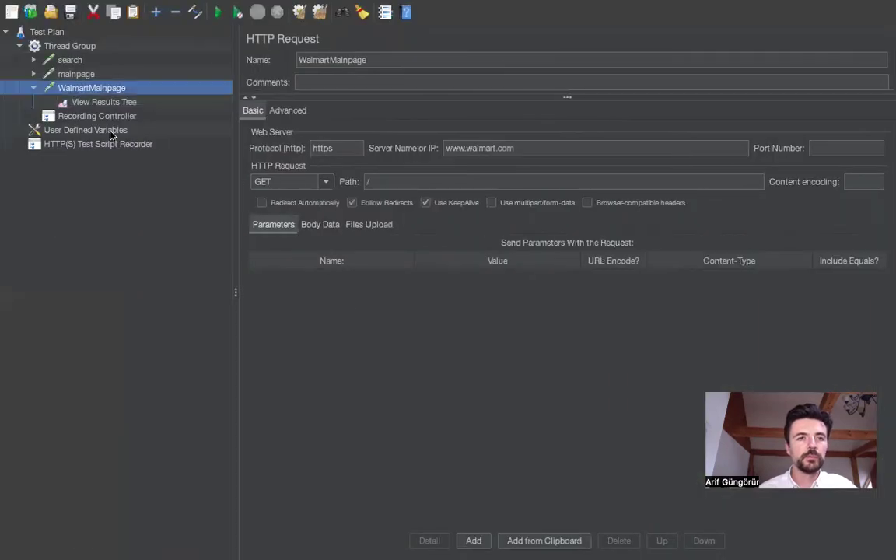
left_click(87, 140)
left_click(487, 123)
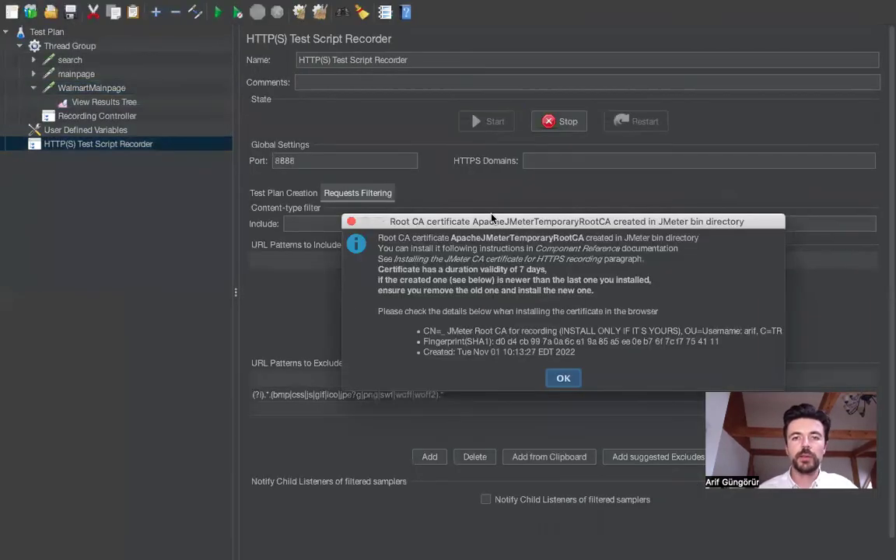
left_click(563, 379)
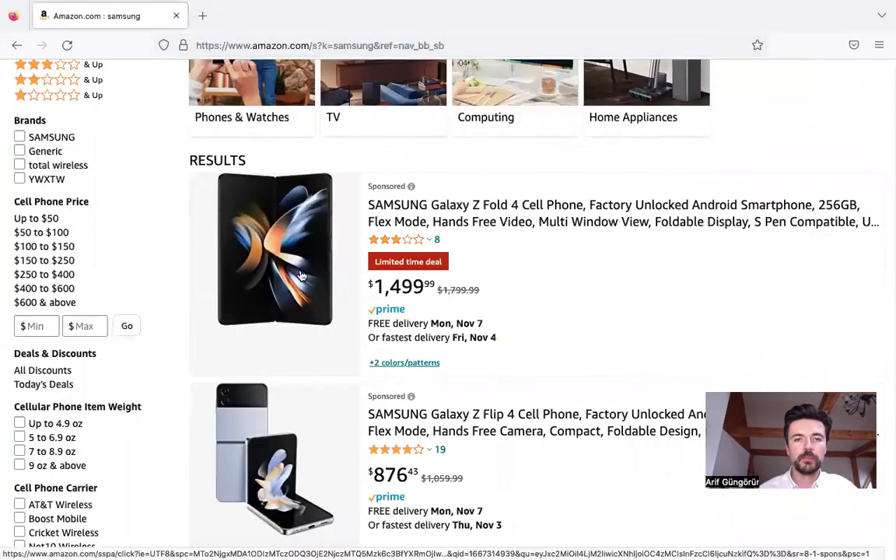
left_click(302, 276)
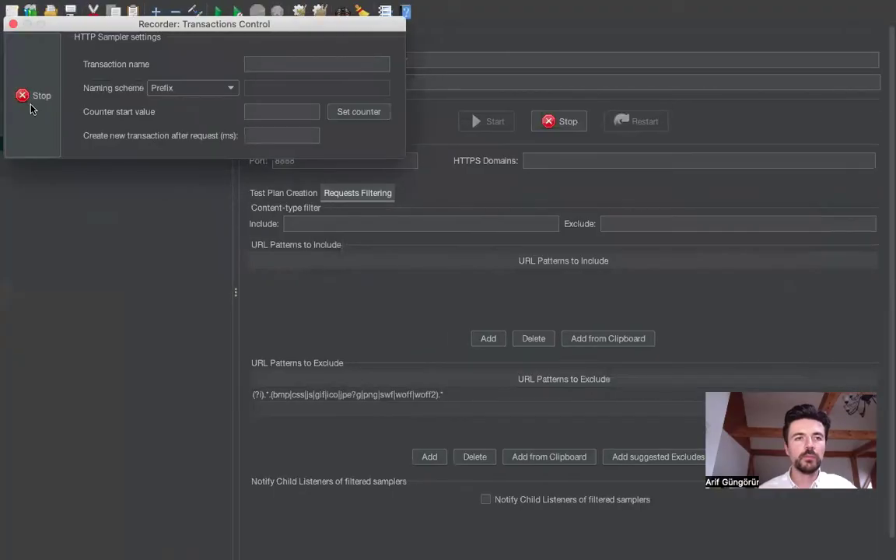
left_click(31, 106)
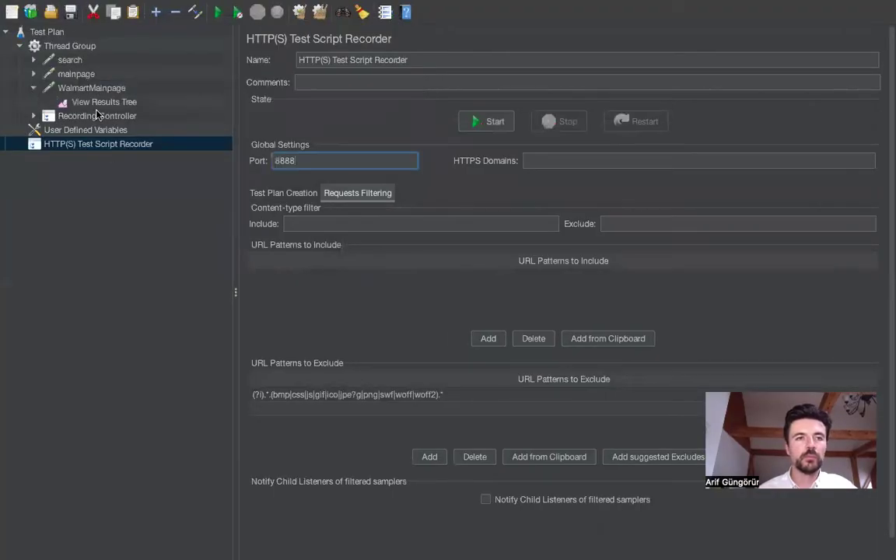
Find the /SAMSUNG-Unlocked-Smartphone-Foldable-Compatible product page request in the Recording Controller and rename it to choose
double_click(97, 115)
left_click(109, 131)
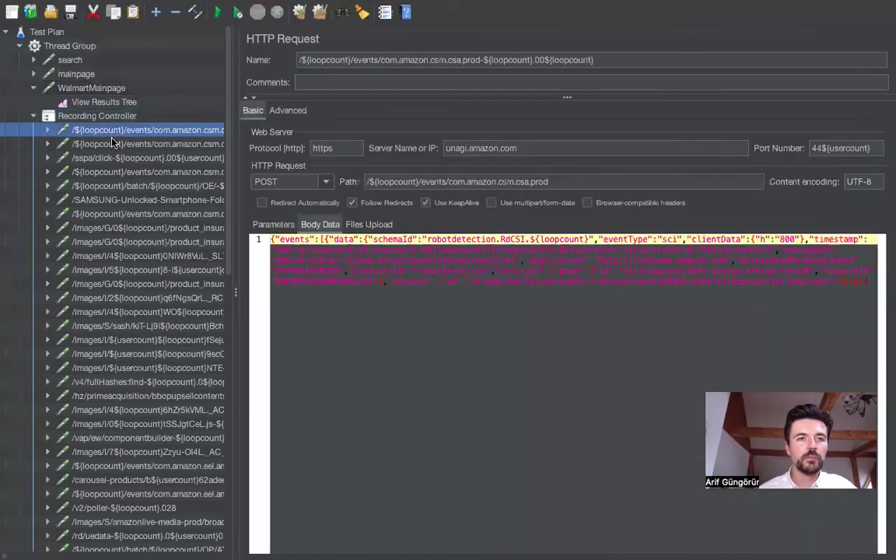
left_click(118, 159)
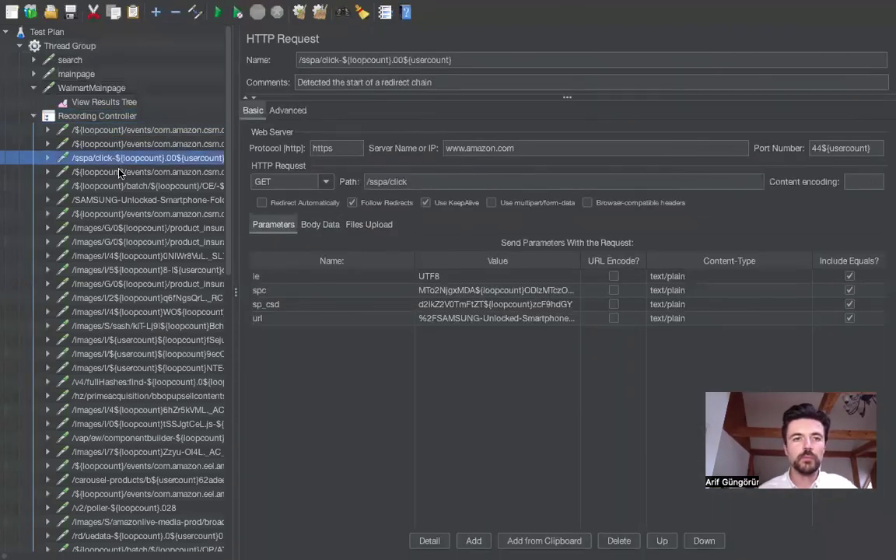
left_click(113, 146)
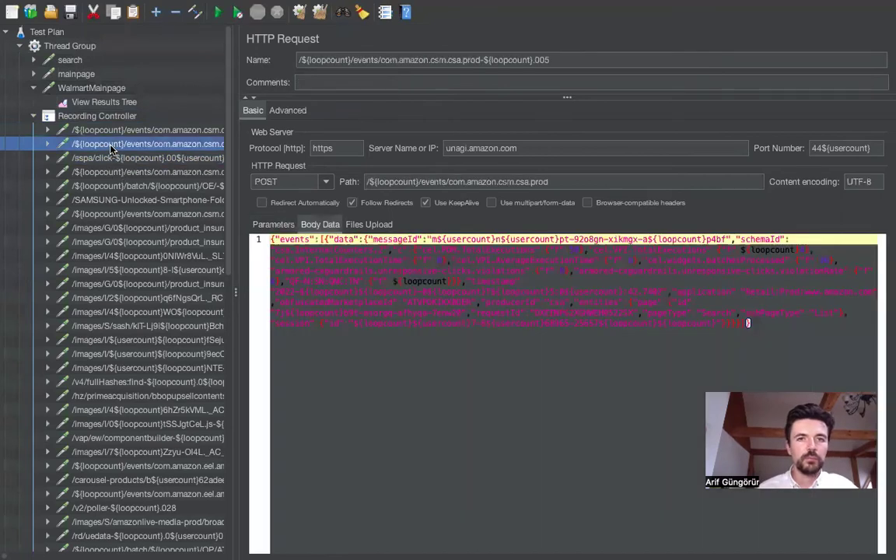
left_click(114, 201)
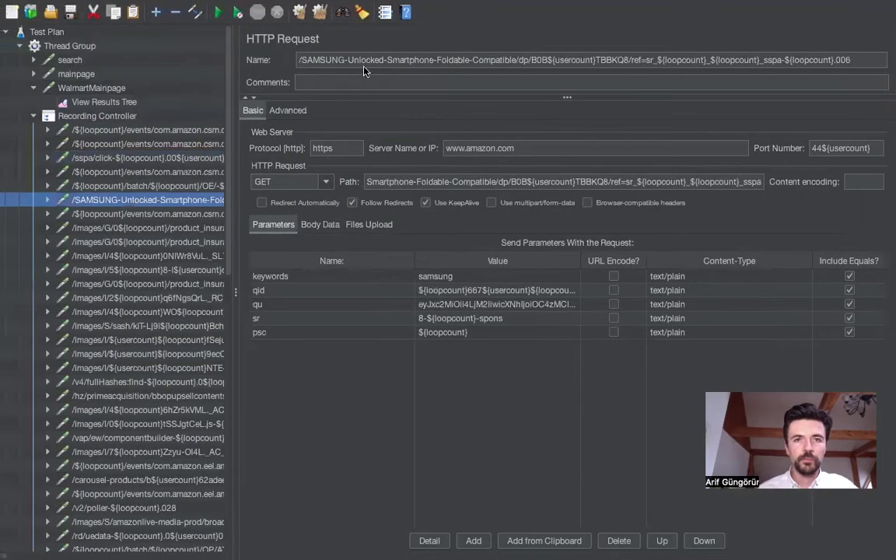
left_click(346, 59)
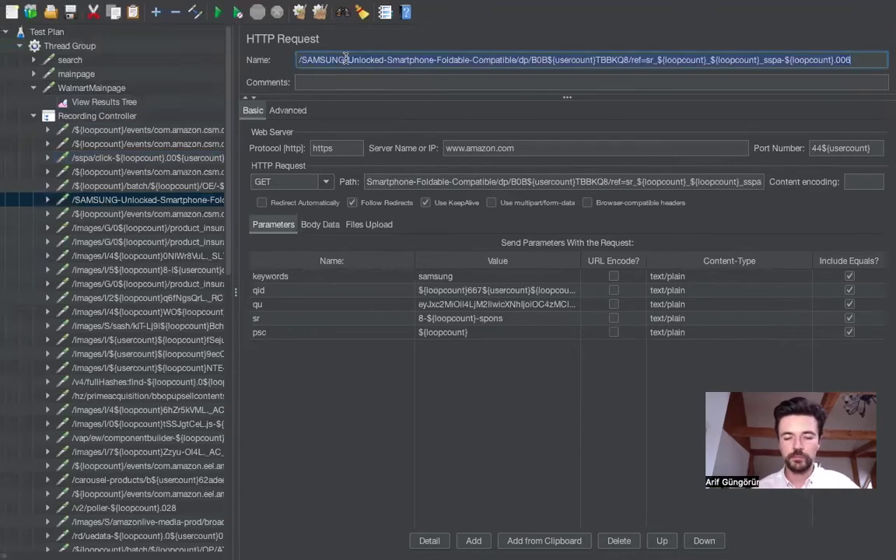
type("choose")
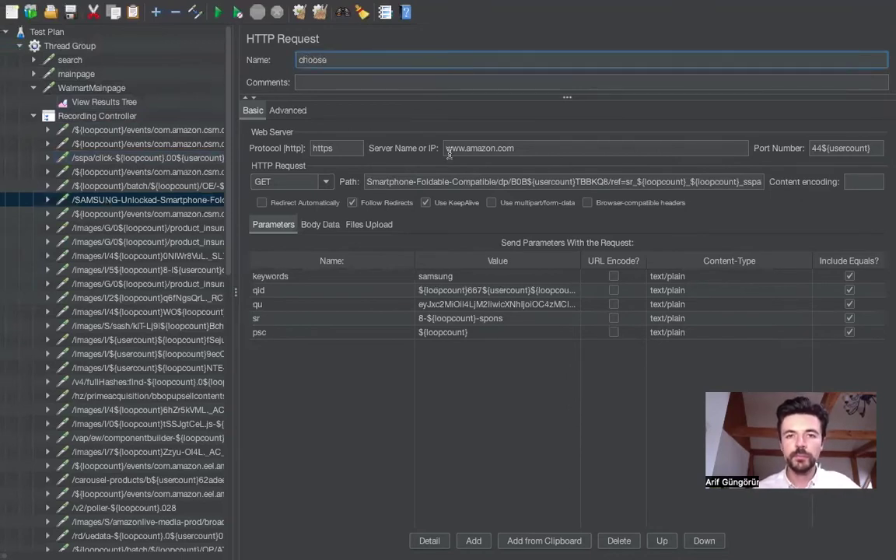
left_click(116, 228)
left_click(105, 200)
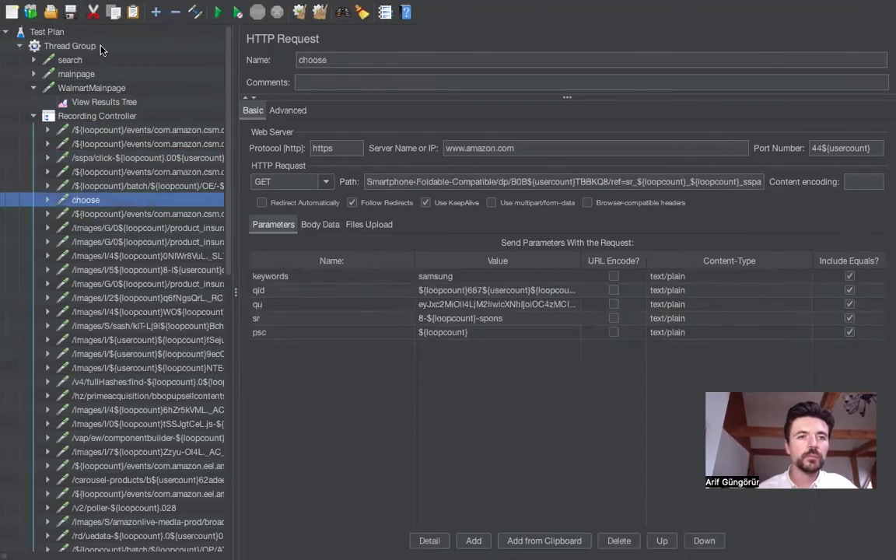
Move the choose request out to the start of the Thread Group and clear all recorded samples from the Recording Controller
double_click(78, 46)
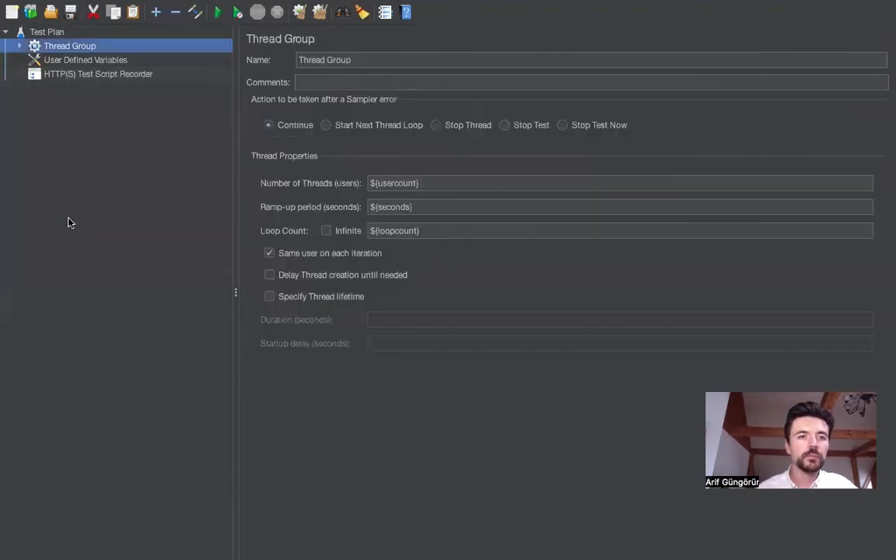
double_click(75, 48)
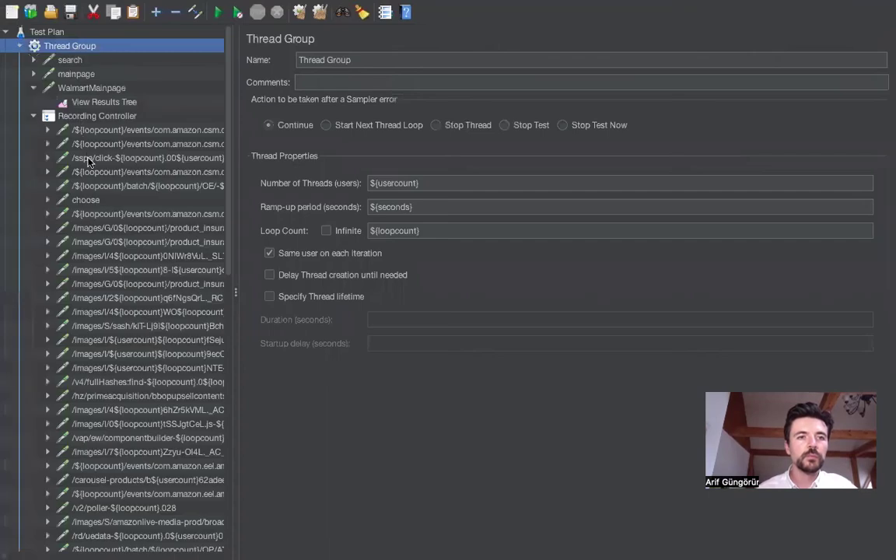
left_click_drag(92, 203, 83, 59)
left_click(76, 129)
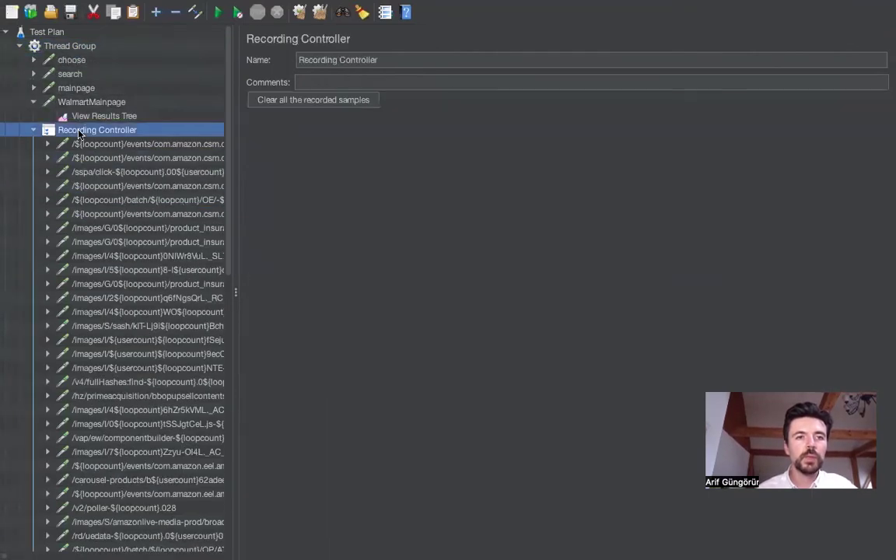
left_click(282, 105)
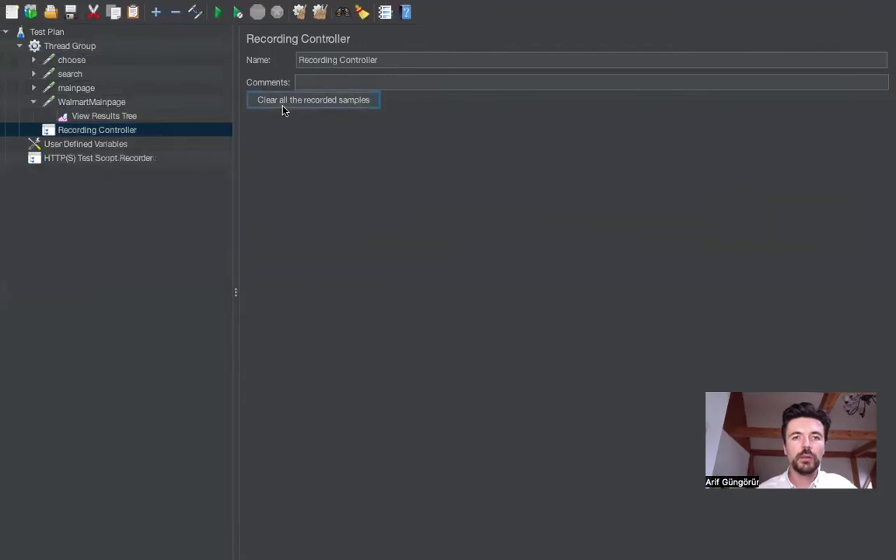
left_click(120, 134)
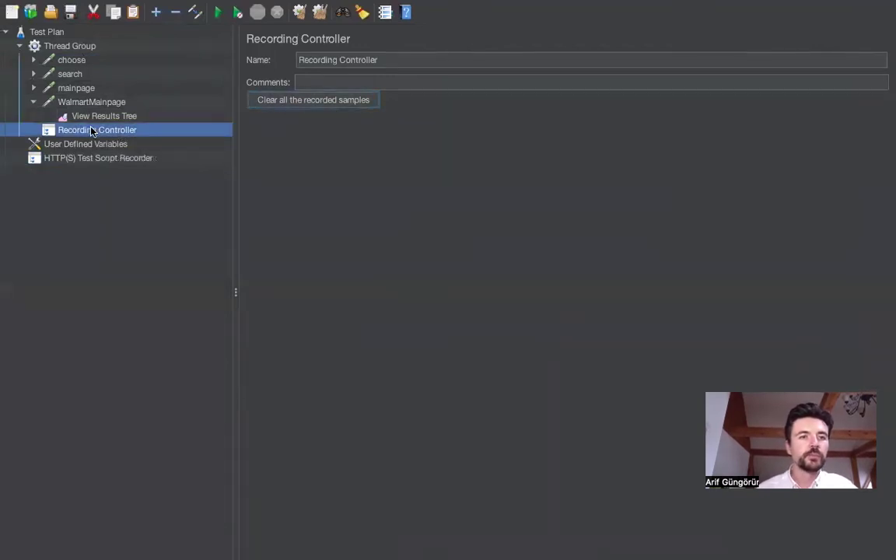
Add an Aggregate Report listener to the mainpage request
left_click(86, 88)
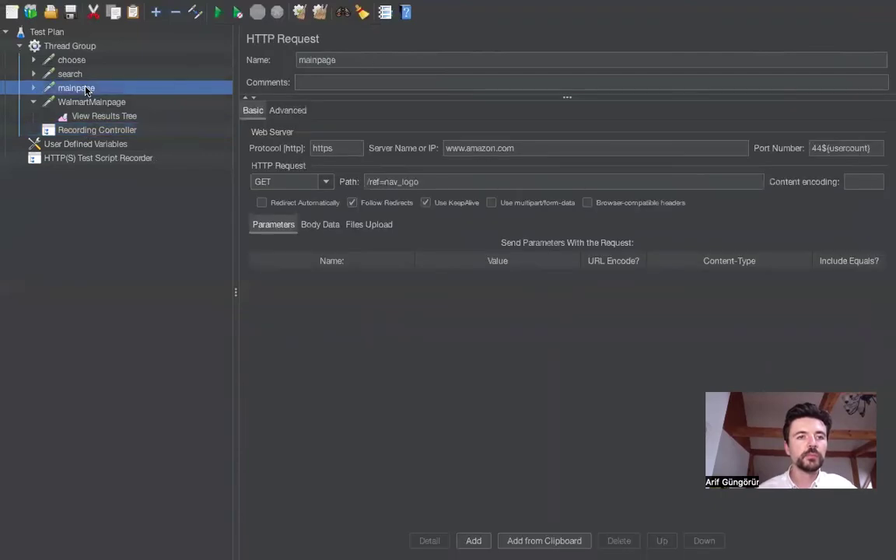
left_click(85, 76)
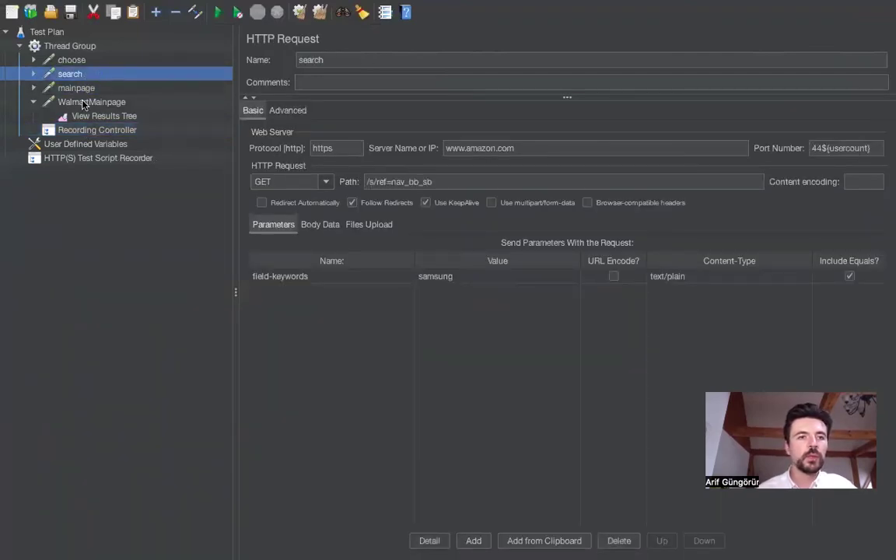
left_click(88, 89)
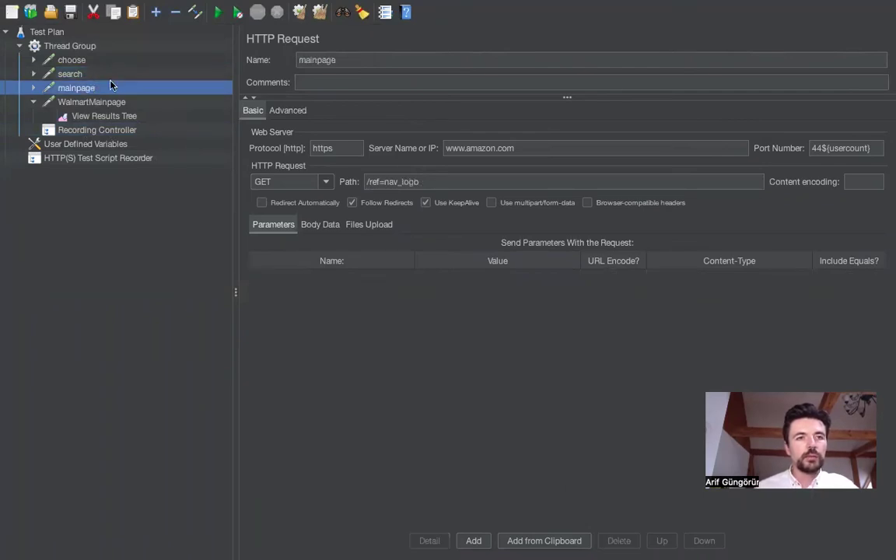
right_click(86, 91)
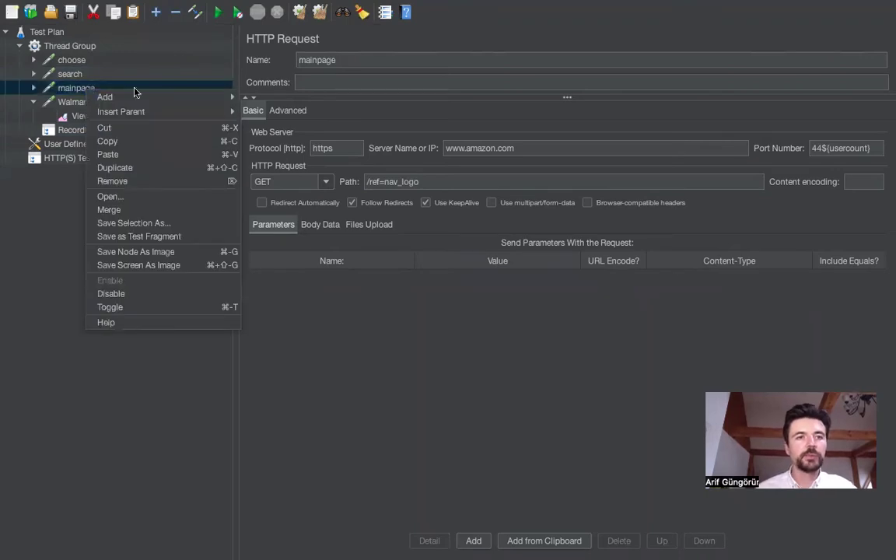
mouse_move(224, 94)
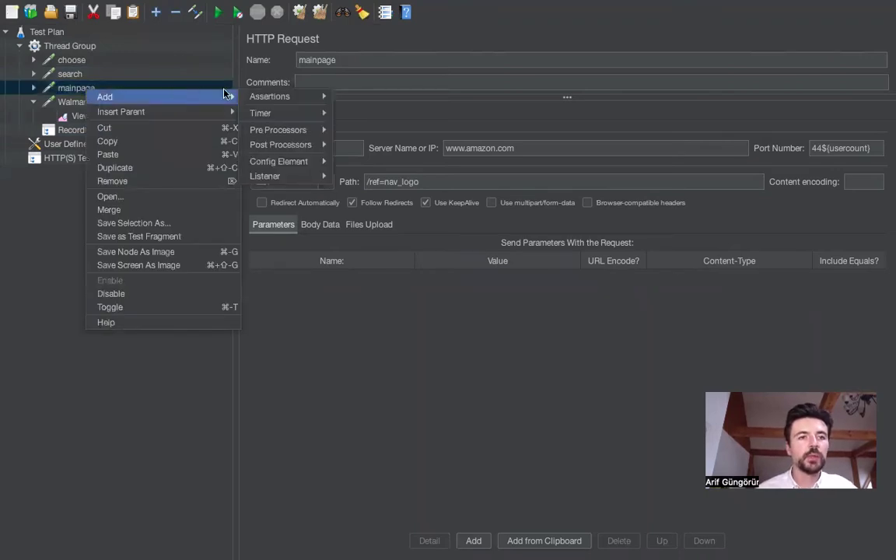
mouse_move(278, 96)
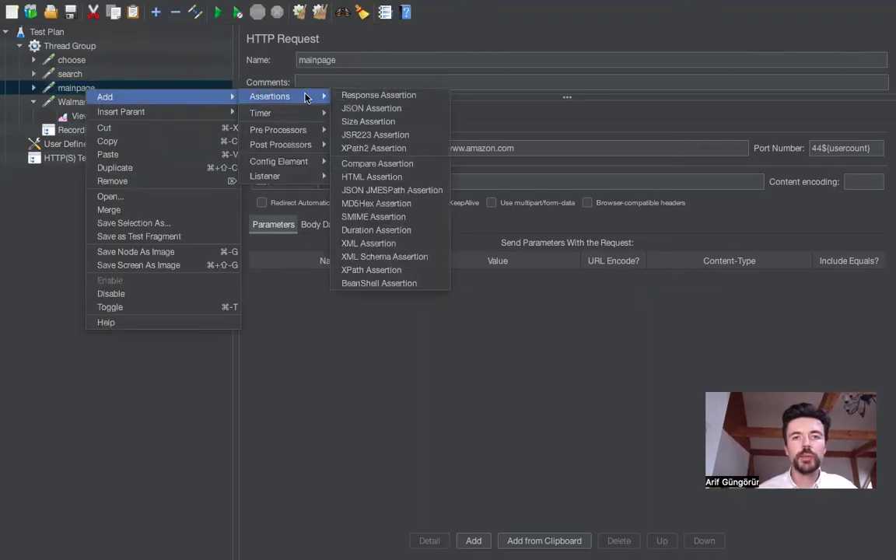
mouse_move(311, 176)
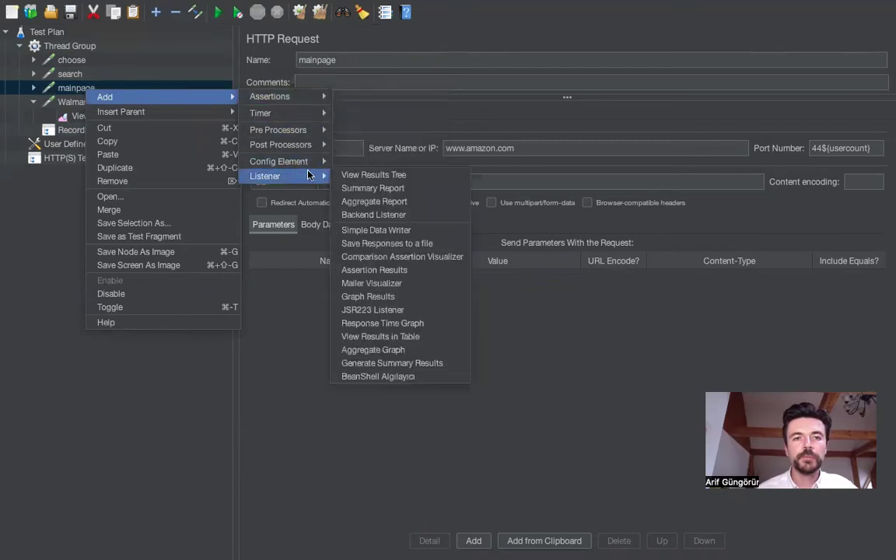
left_click(374, 201)
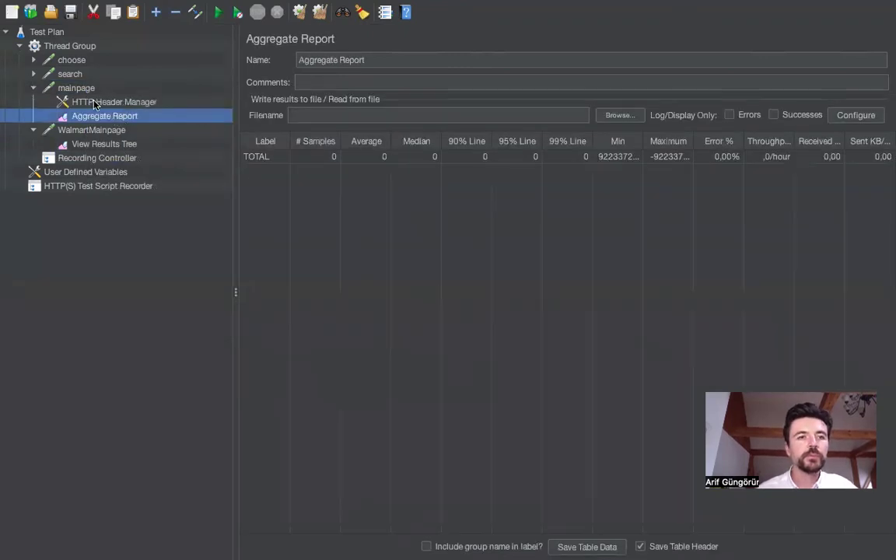
Add a View Results in Table listener to the search request
left_click(82, 74)
right_click(81, 74)
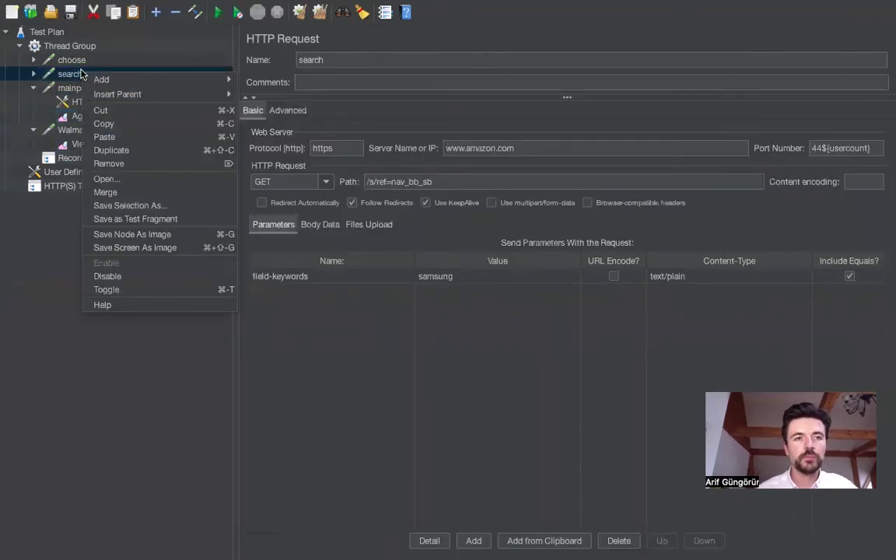
mouse_move(174, 77)
mouse_move(274, 78)
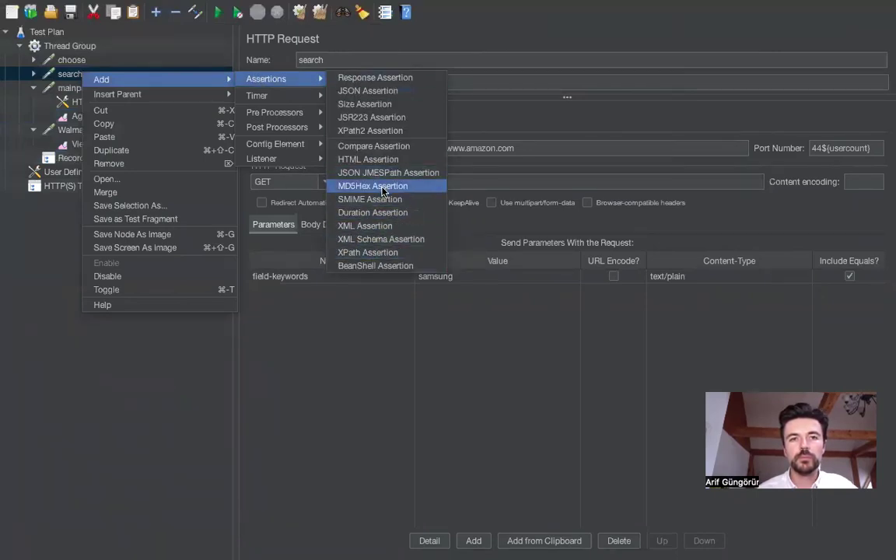
mouse_move(264, 159)
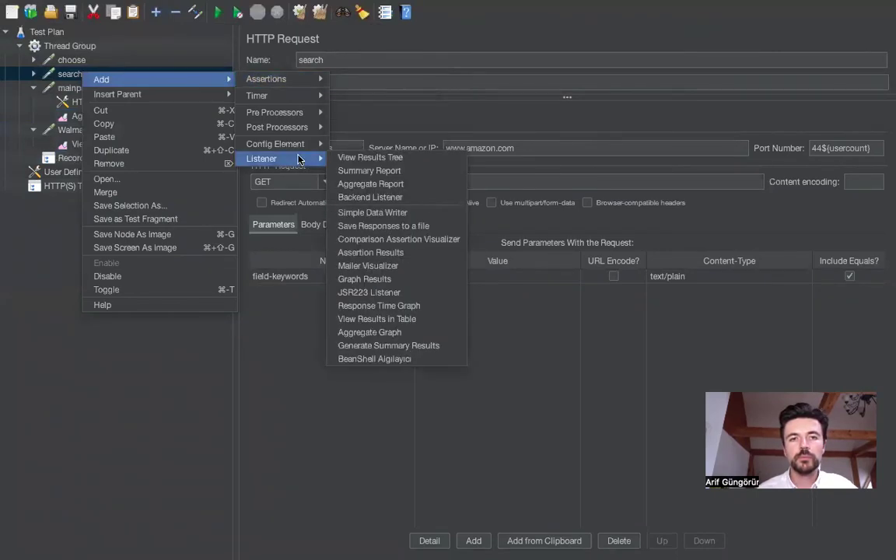
left_click(381, 319)
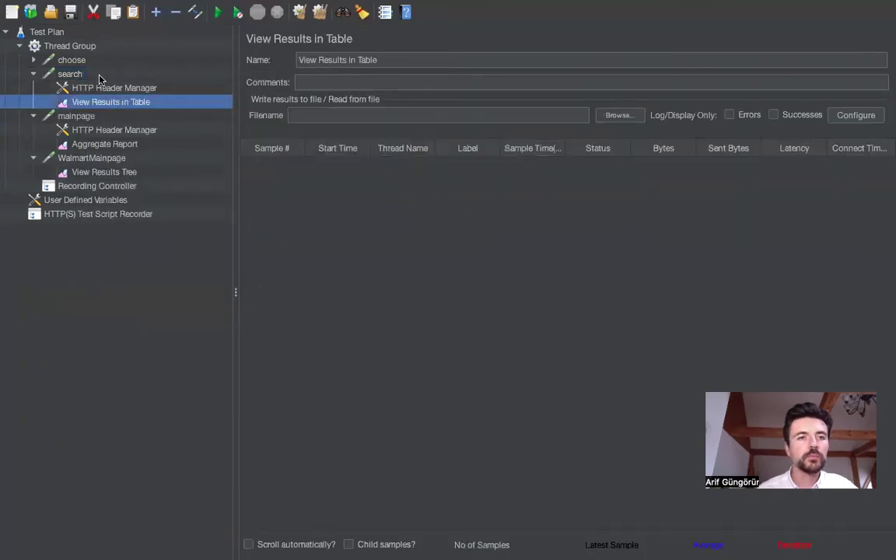
Add a View Results Tree listener to the choose request
left_click(81, 61)
right_click(81, 62)
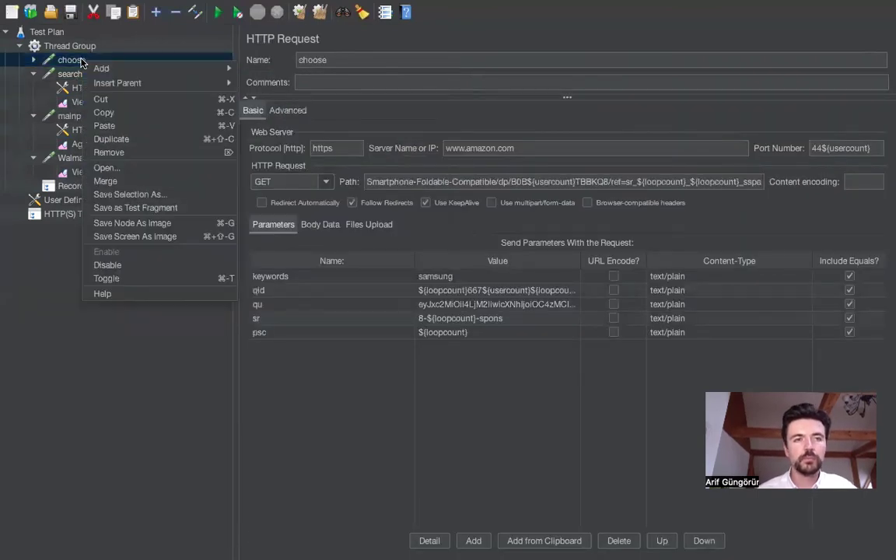
mouse_move(202, 68)
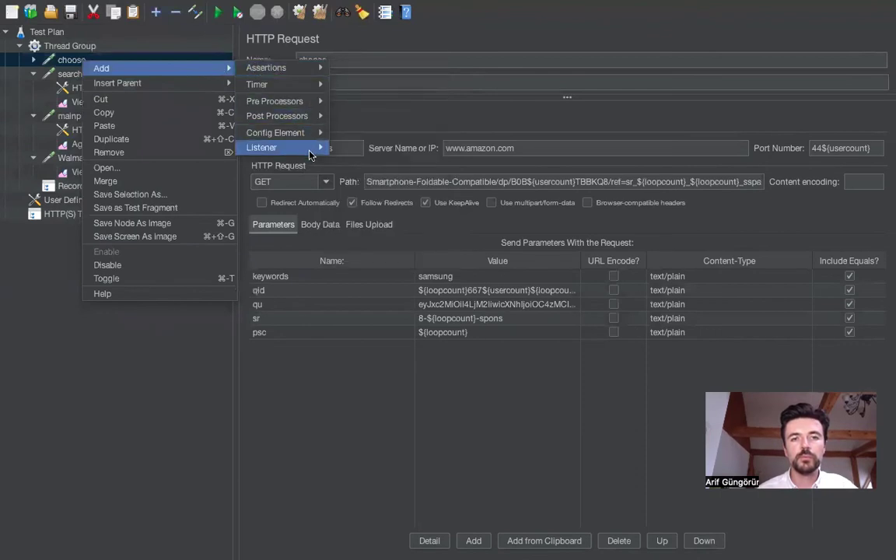
mouse_move(272, 147)
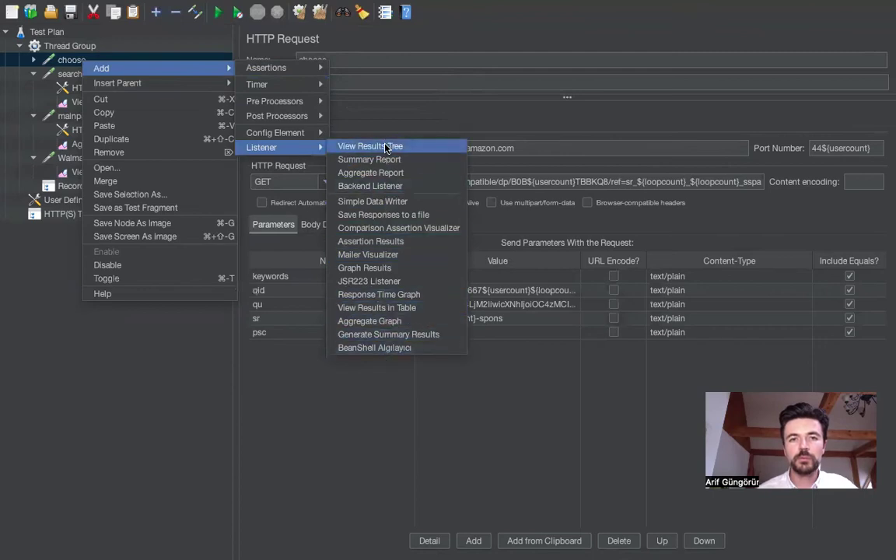
left_click(350, 146)
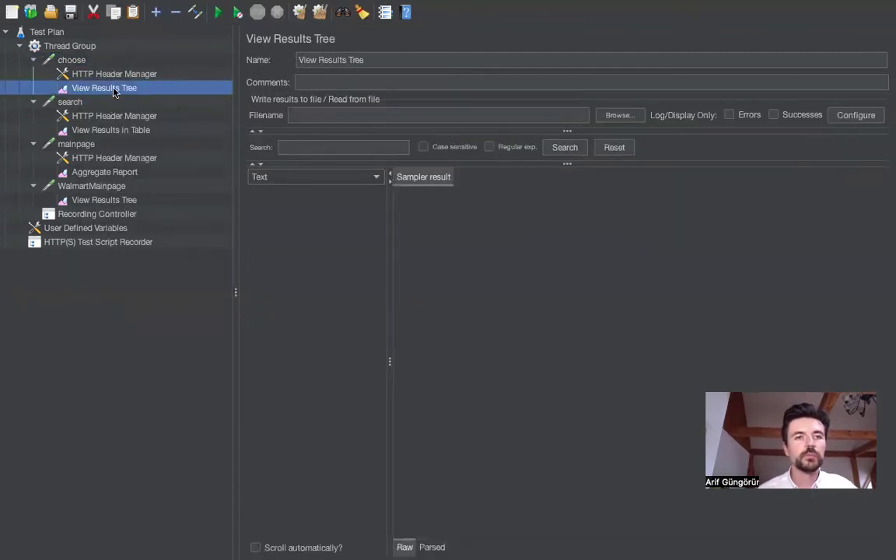
Run the test and inspect the sampler result of each choose sample in its View Results Tree
left_click(220, 12)
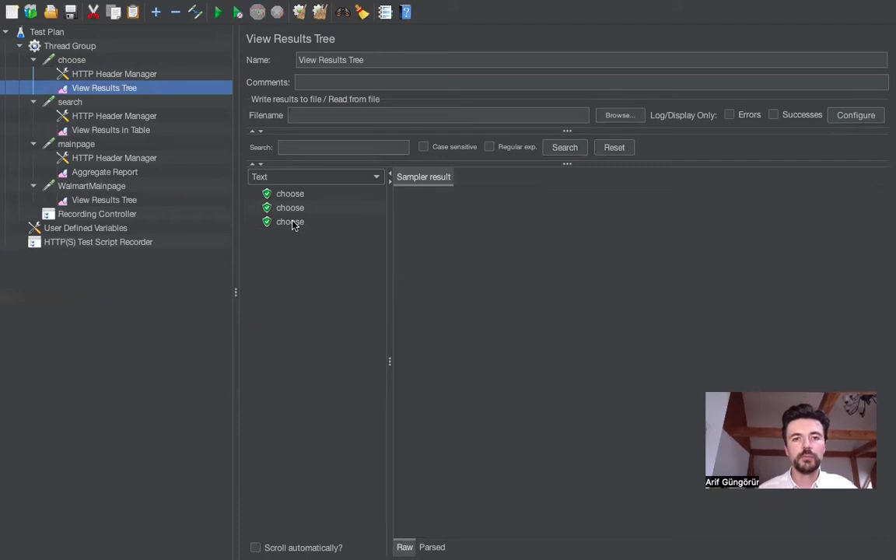
left_click(291, 223)
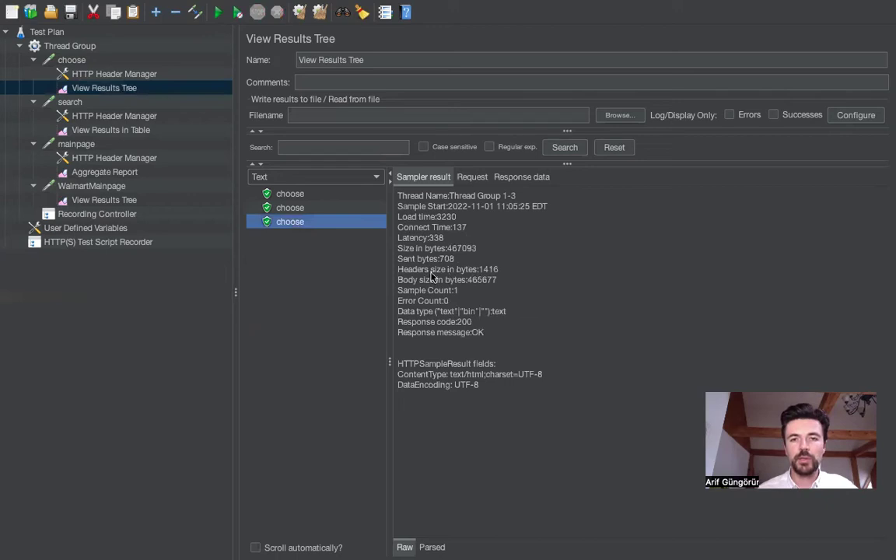
left_click(291, 196)
left_click(296, 210)
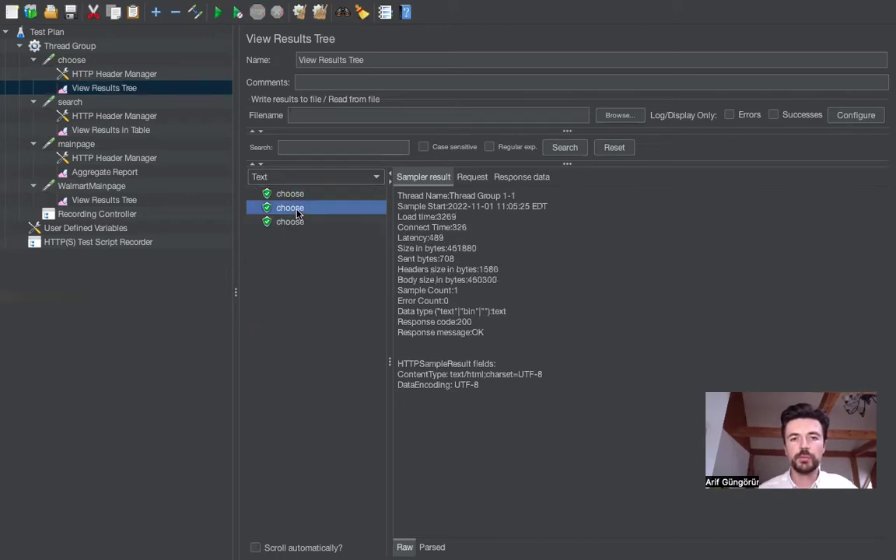
left_click(290, 222)
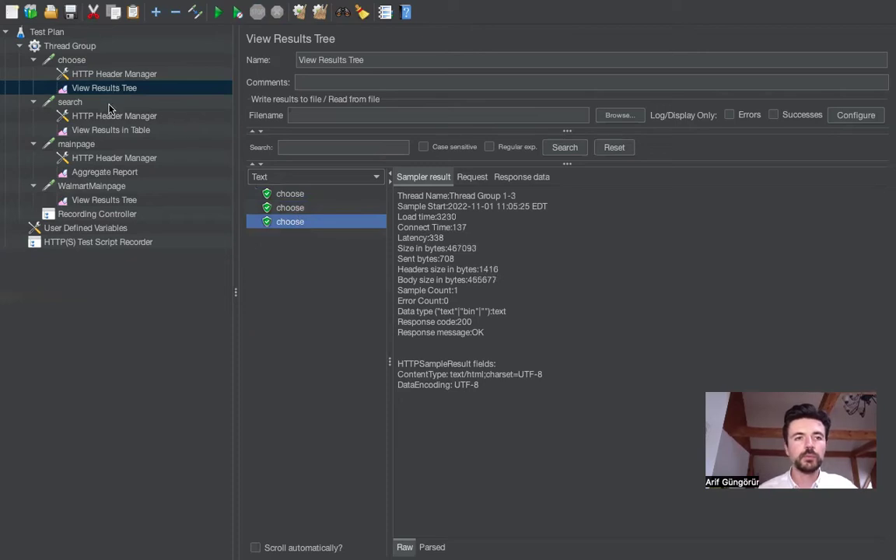
Review the search request's results table, the User Defined Variables and the WalmartMainpage results tree
left_click(102, 129)
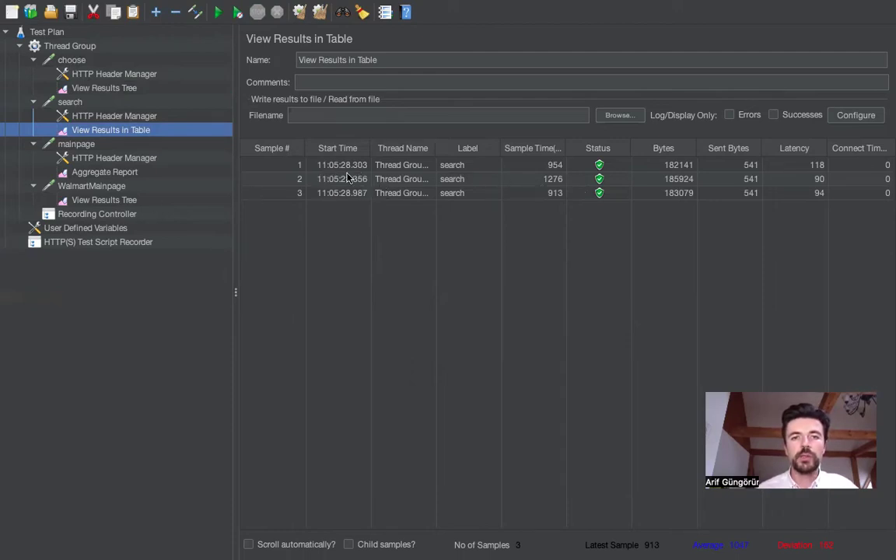
left_click(87, 228)
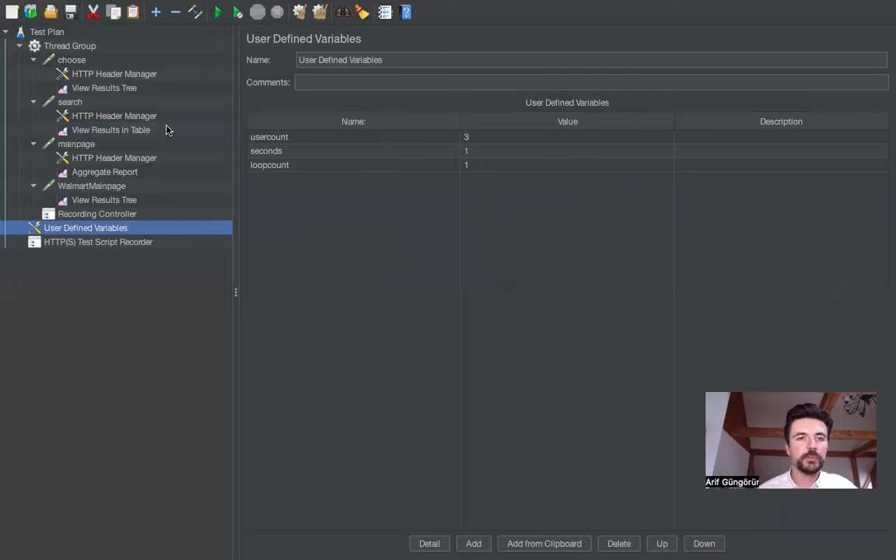
left_click(101, 200)
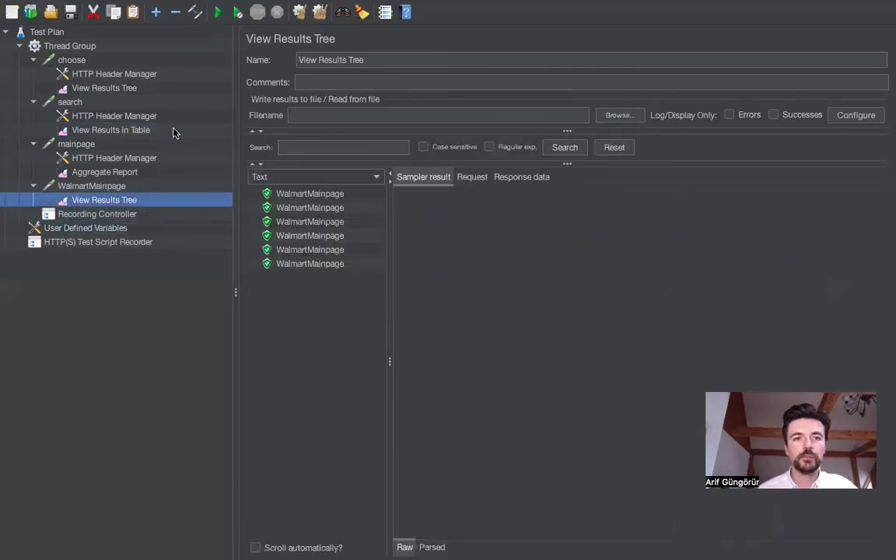
Clear all previous test results, rerun the test and check the mainpage request's Aggregate Report
left_click(319, 15)
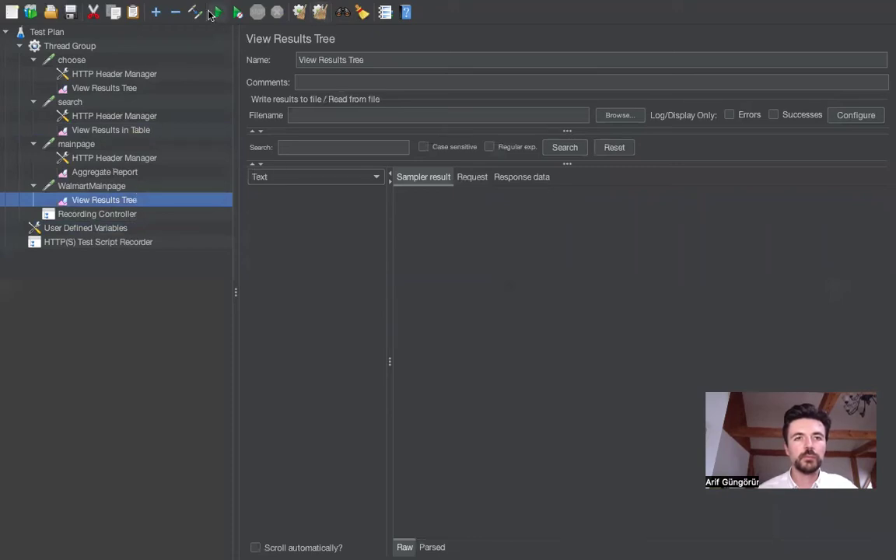
left_click(106, 173)
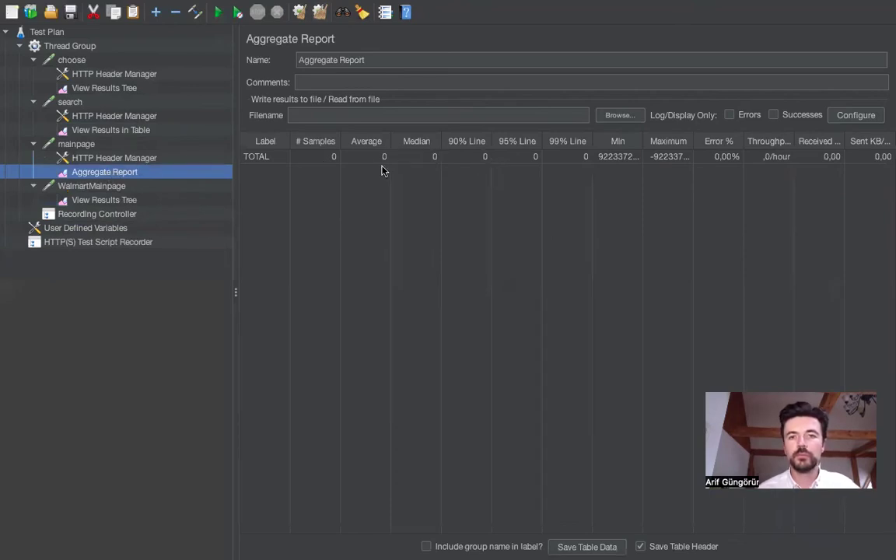
Add a View Results Tree listener to the mainpage request, then reopen that request's Aggregate Report
left_click(96, 145)
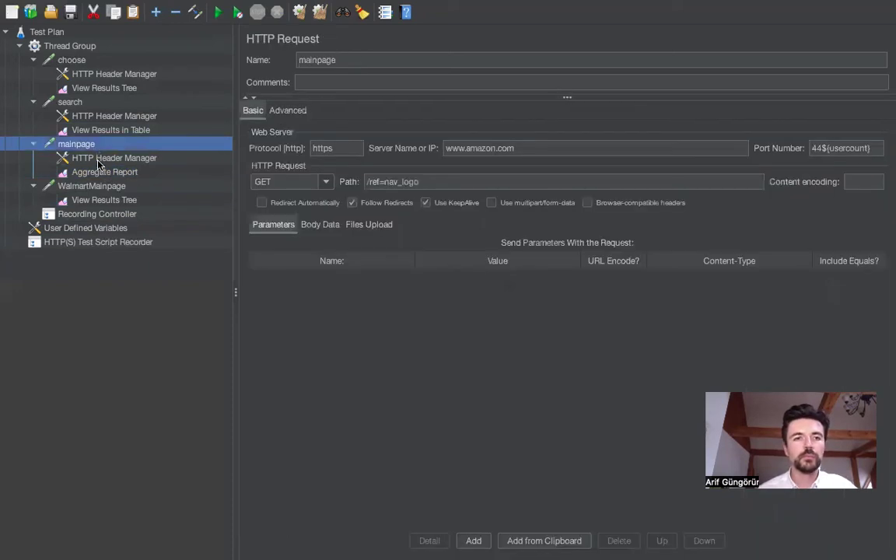
right_click(93, 145)
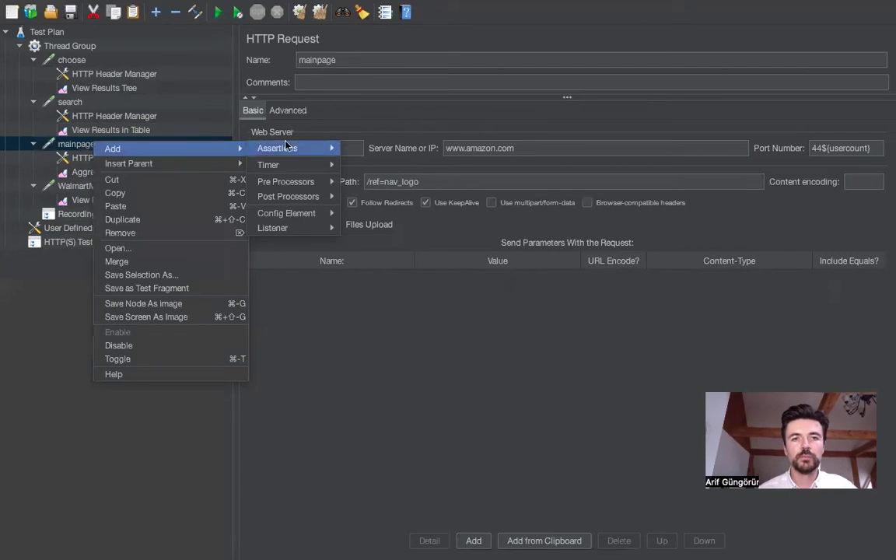
mouse_move(223, 148)
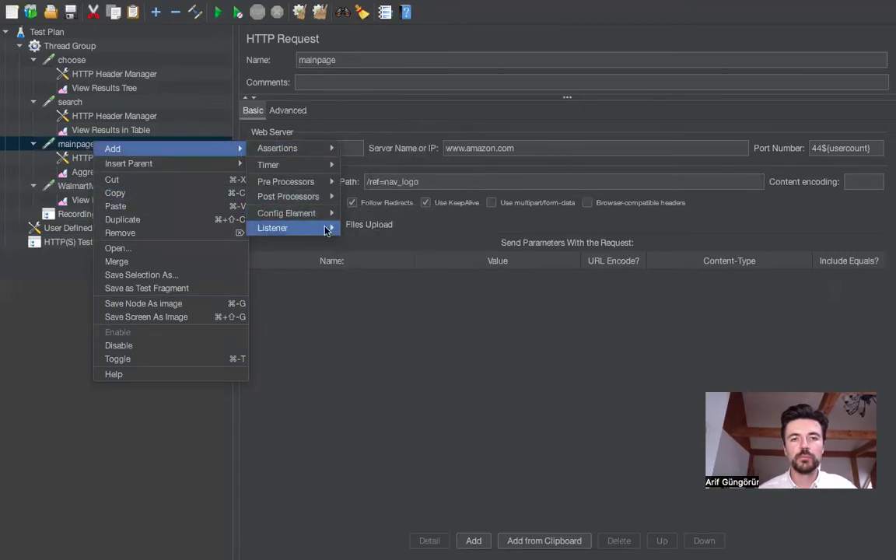
left_click(369, 226)
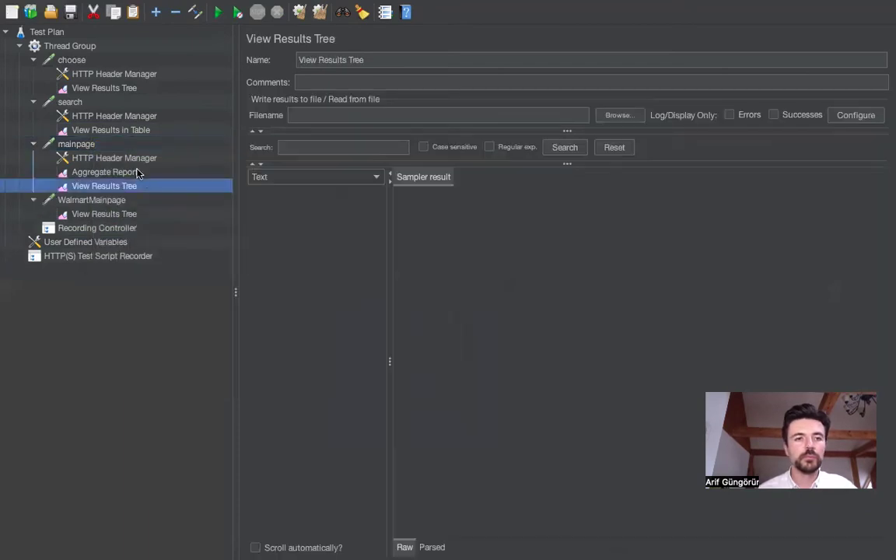
left_click(110, 172)
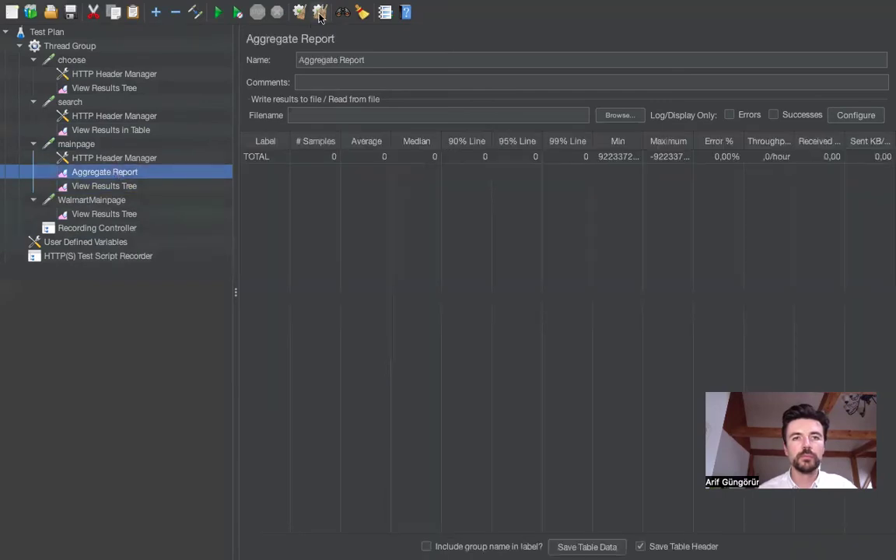
Run the test and inspect the first mainpage sample's result in the mainpage request's View Results Tree
left_click(118, 144)
left_click(219, 12)
left_click(127, 187)
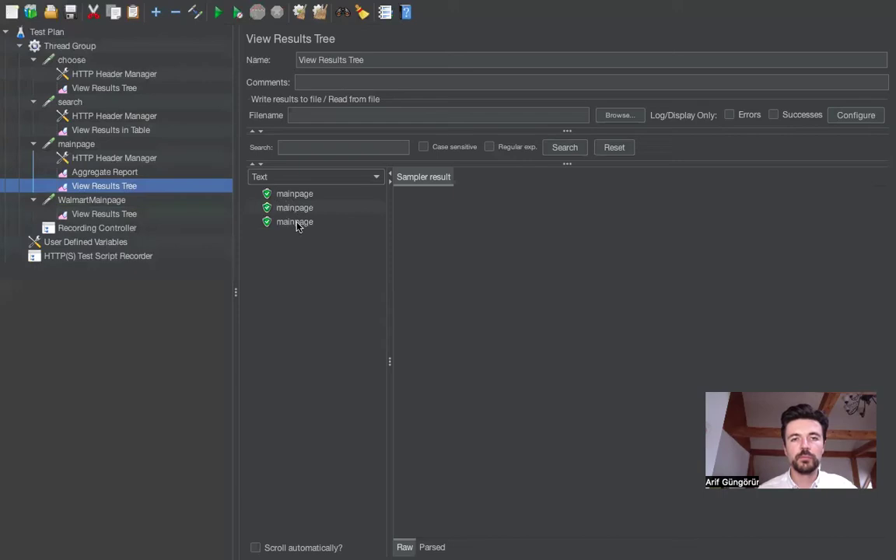
left_click(300, 194)
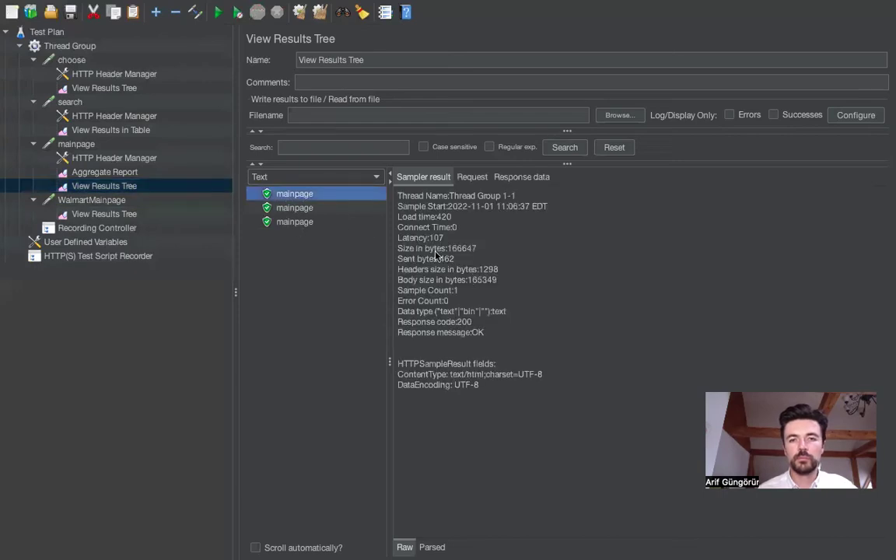
Compare the mainpage request's Aggregate Report with its results tree and review the request's settings
left_click(113, 171)
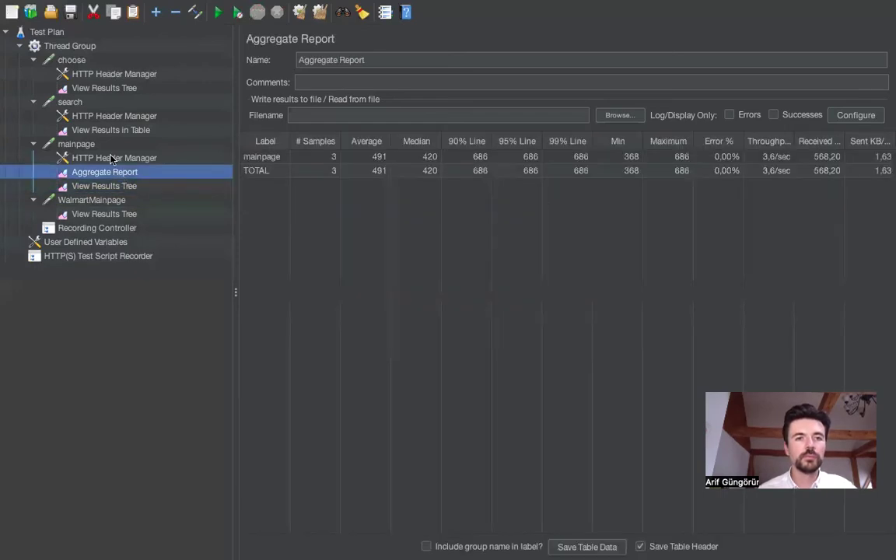
left_click(112, 159)
key("Down")
key("Down")
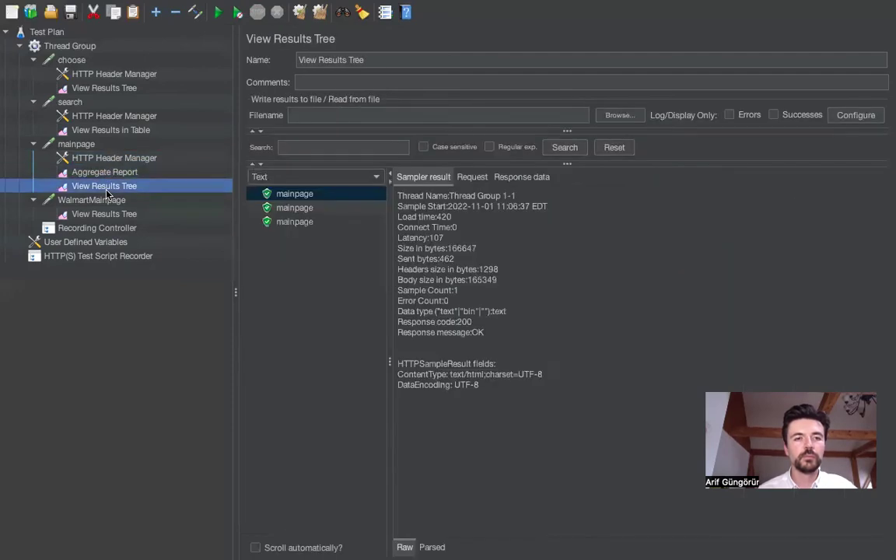
left_click(105, 145)
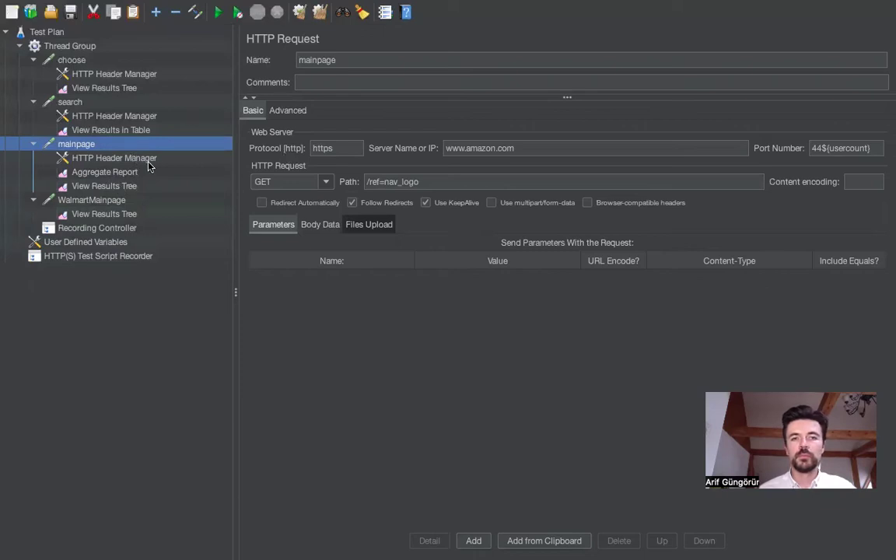
left_click(117, 172)
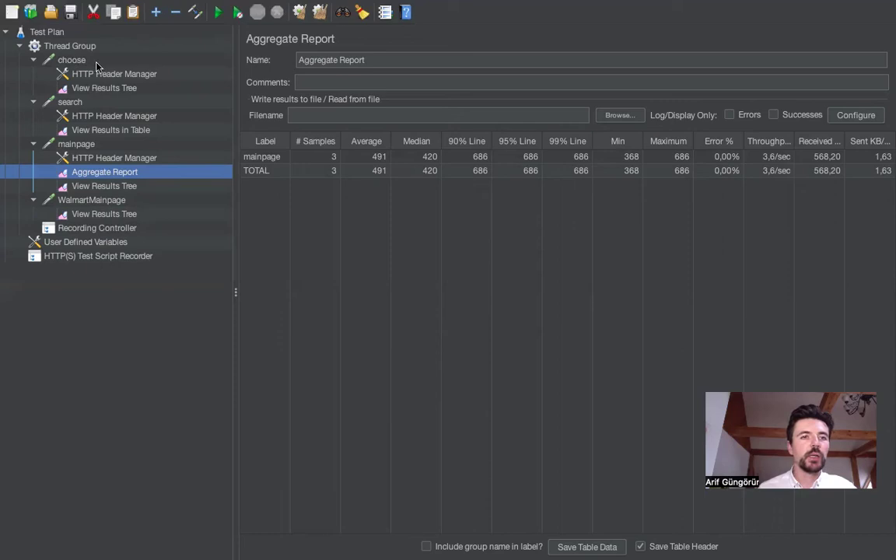
Review the choose results tree, the search results table and both mainpage listeners
left_click(105, 87)
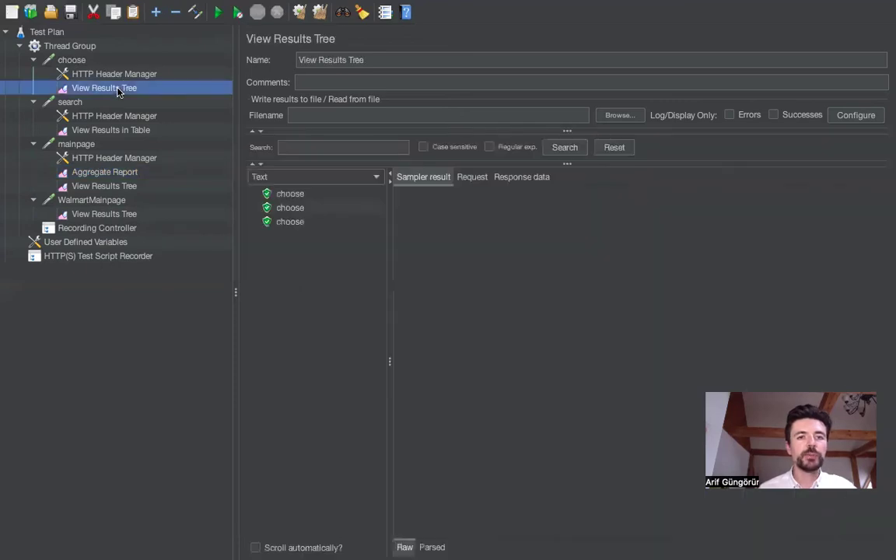
left_click(94, 129)
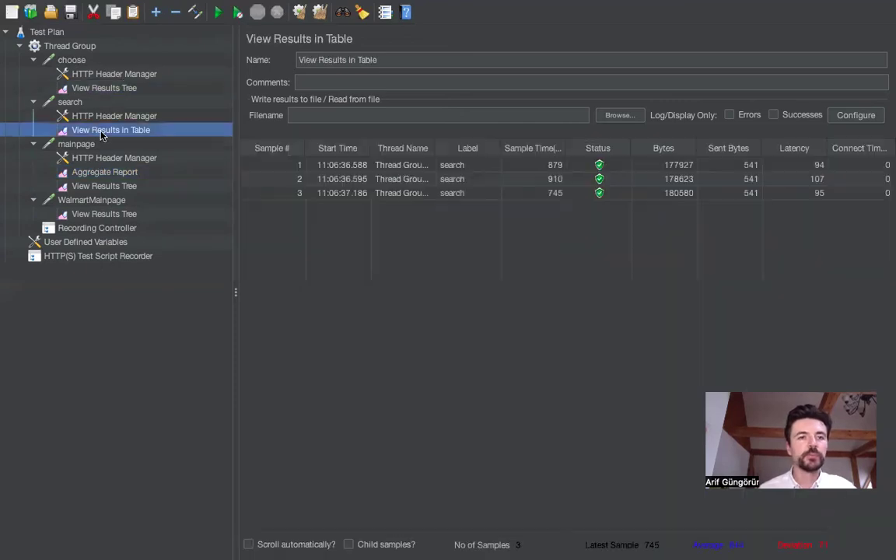
left_click(101, 174)
left_click(113, 185)
left_click(109, 172)
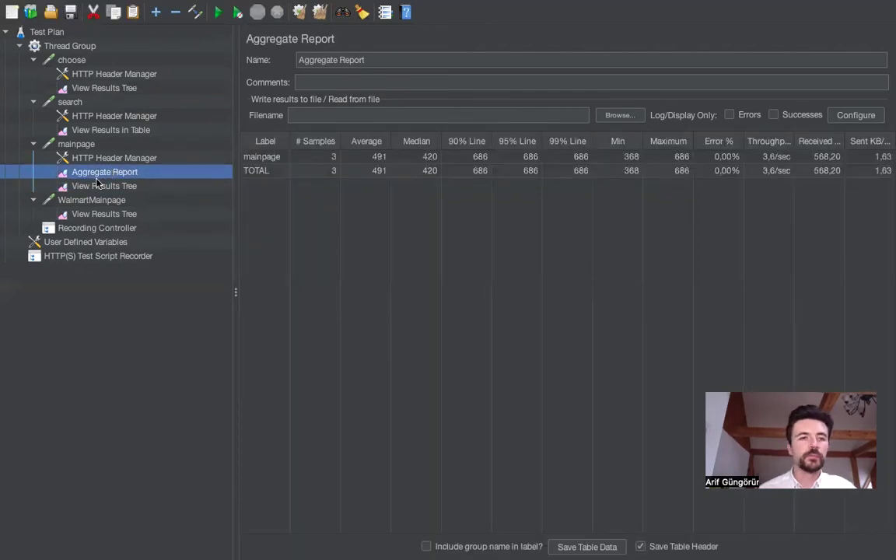
left_click(88, 188)
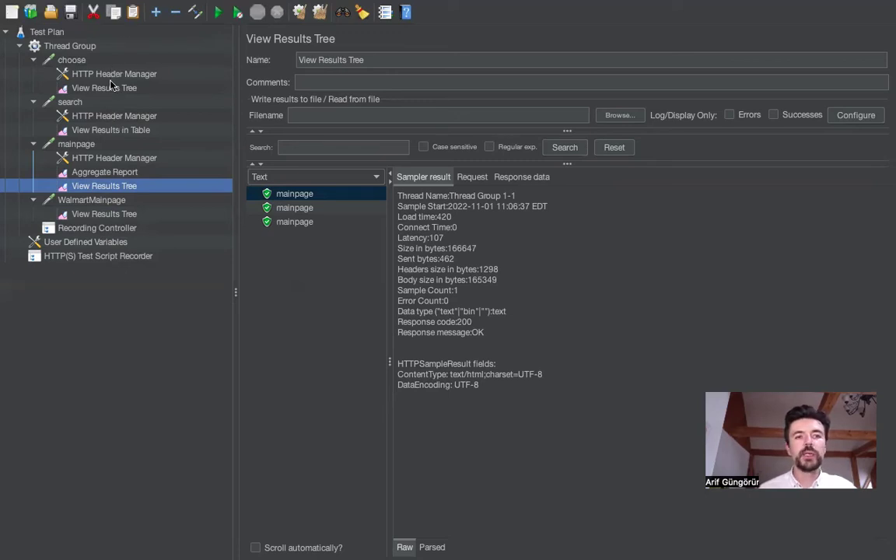
Add a CSV data set configuration element (CSV Veri Kümesi Ayarı) to the Test Plan
left_click(80, 36)
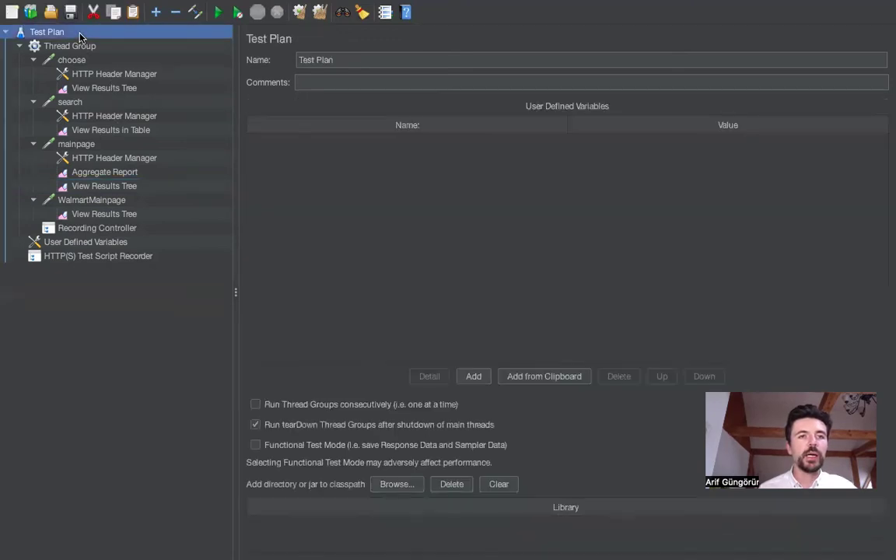
right_click(80, 35)
mouse_move(170, 42)
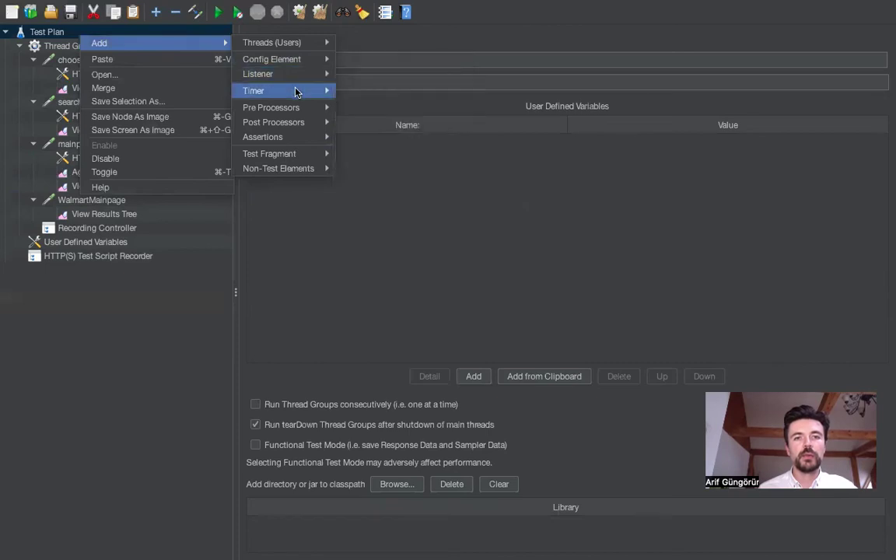
mouse_move(309, 63)
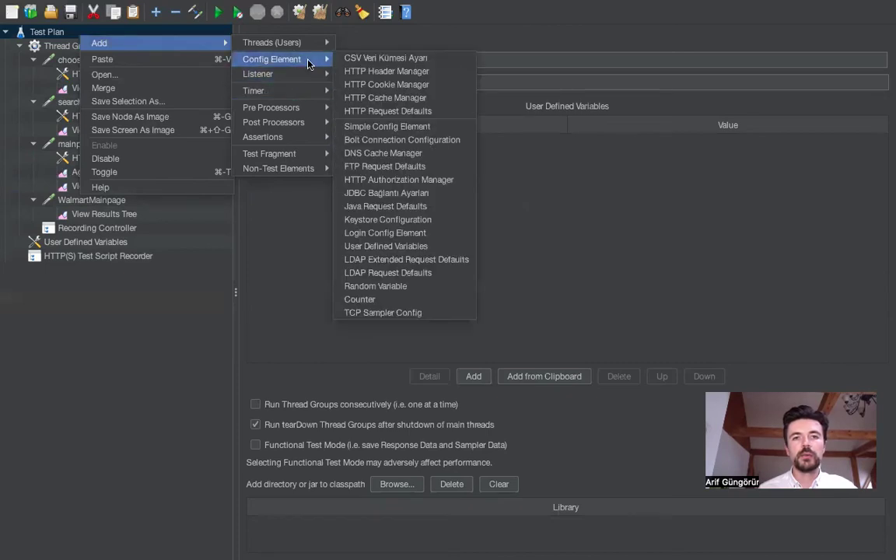
left_click(359, 58)
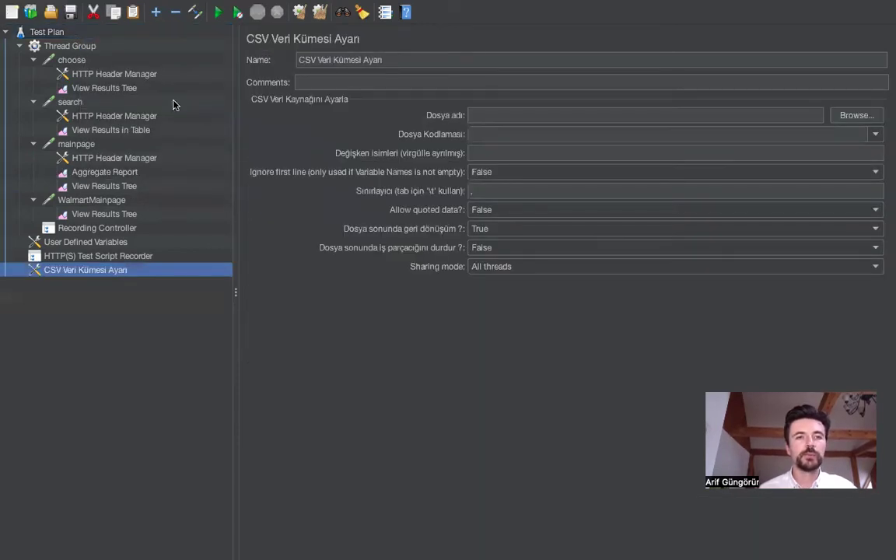
Switch the interface language to English
mouse_move(199, 8)
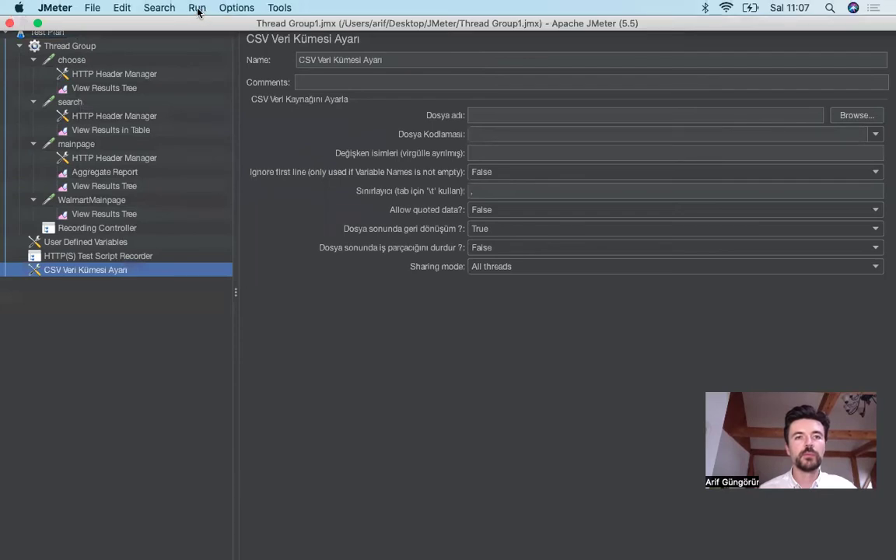
left_click(236, 8)
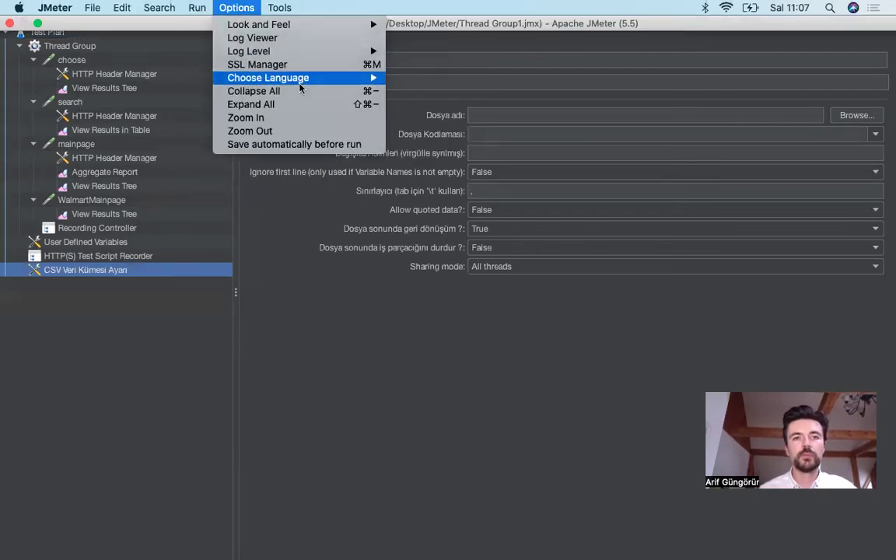
mouse_move(311, 77)
left_click(404, 77)
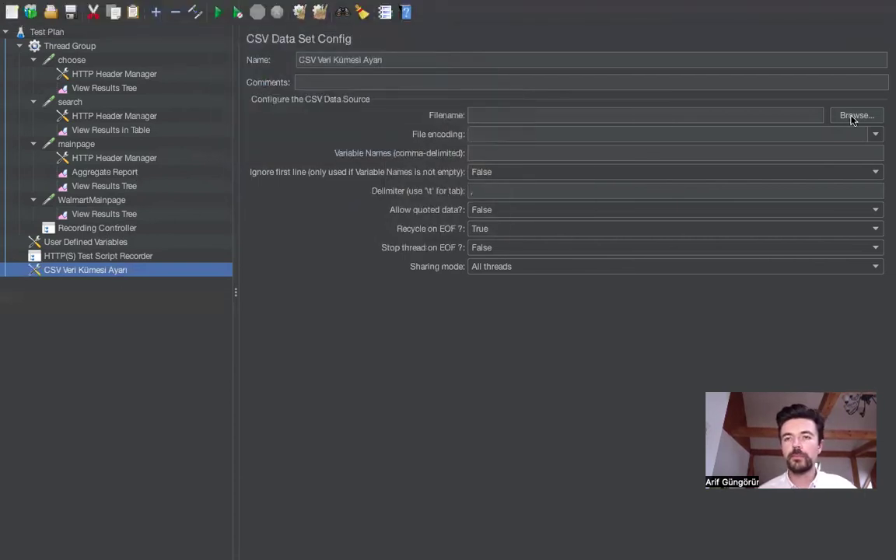
Open search.csv from the desktop in Excel to check its search terms, close it and return to JMeter
key("ctrl+Left")
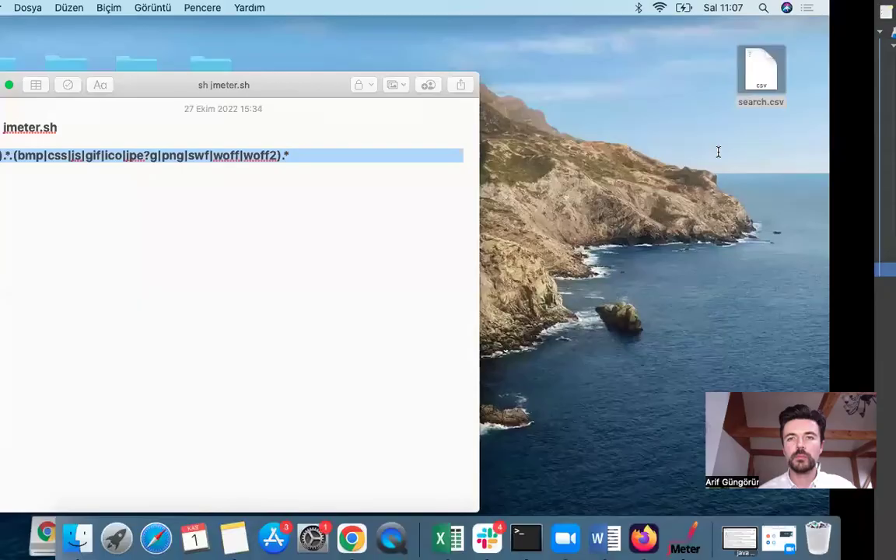
double_click(823, 71)
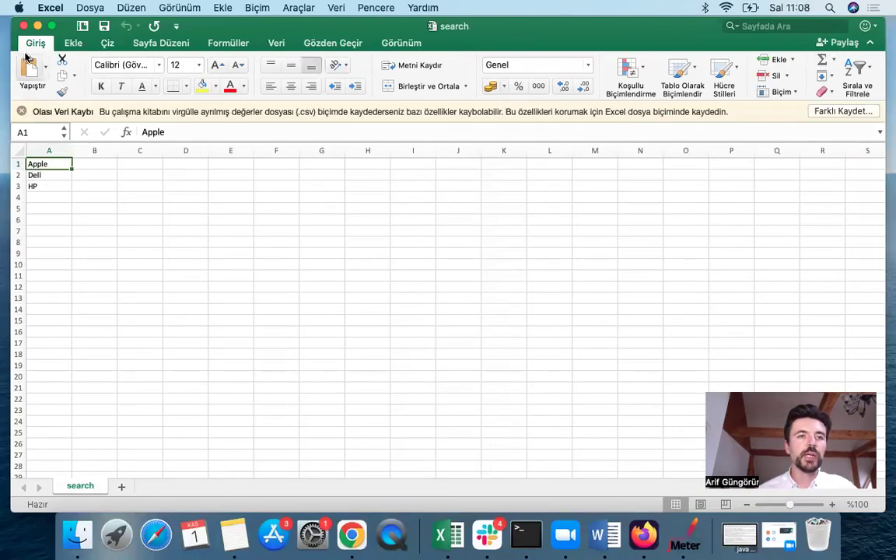
left_click(23, 26)
key("ctrl+Right")
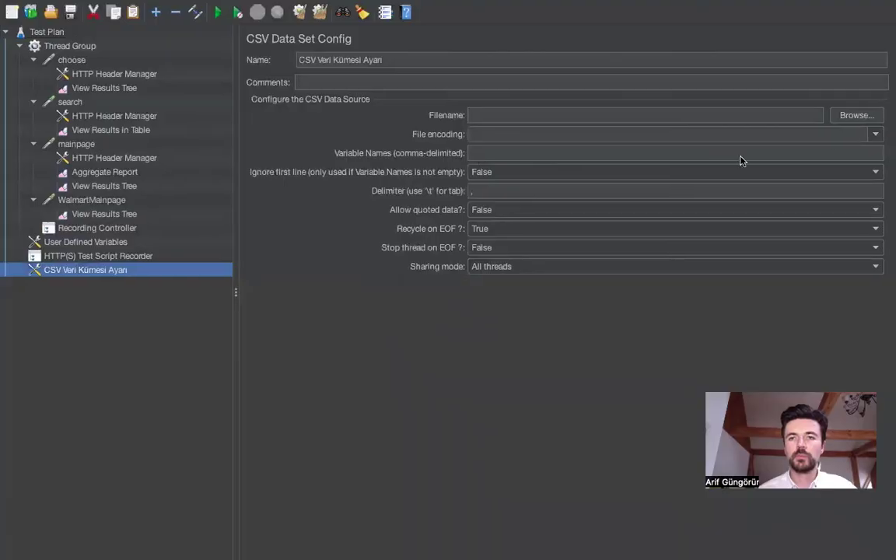
Choose search.csv from the Desktop folder as the CSV data set's source file
left_click(874, 119)
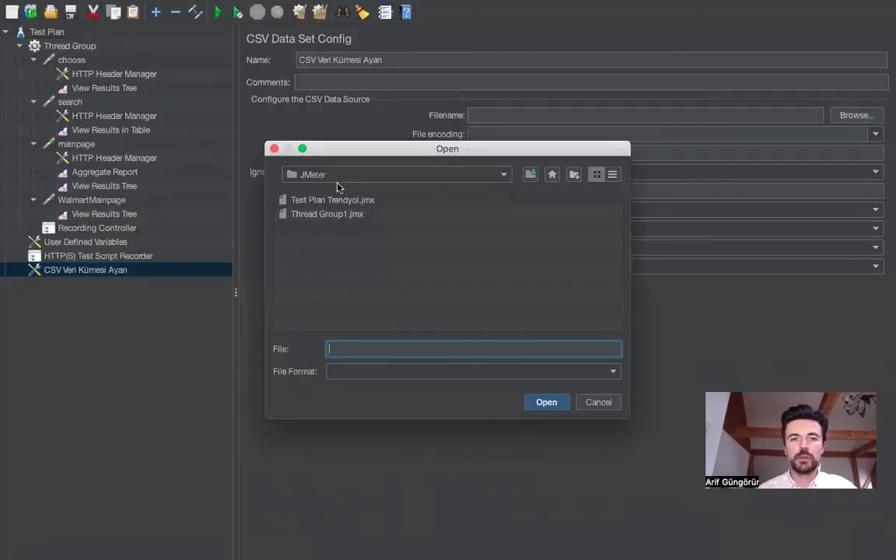
left_click(298, 175)
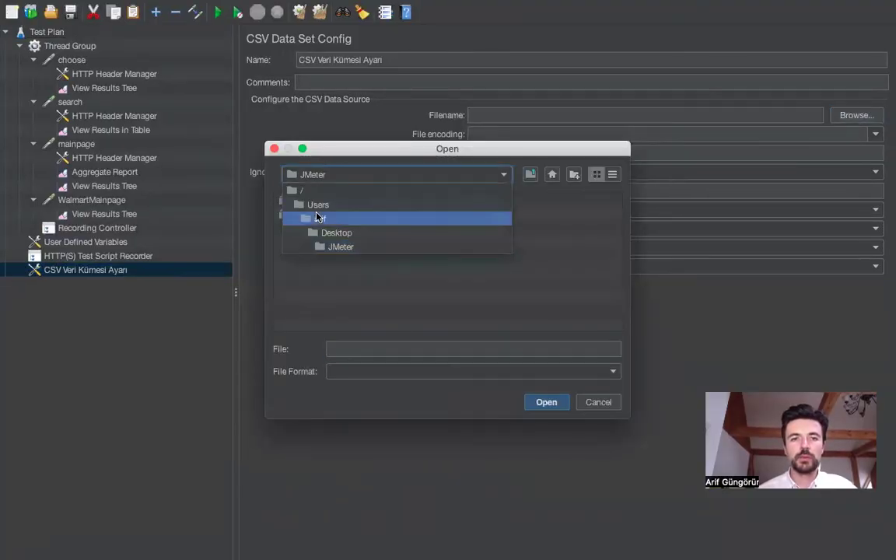
left_click(311, 216)
double_click(305, 241)
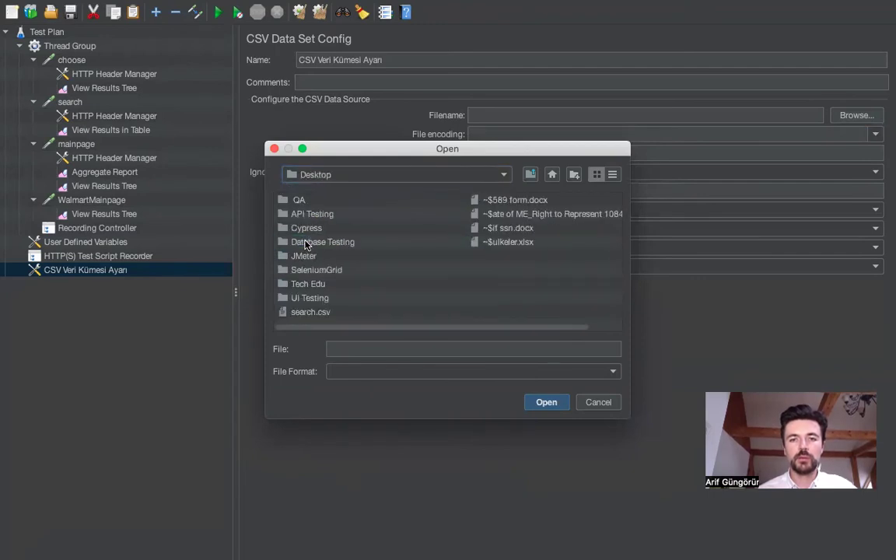
left_click(311, 312)
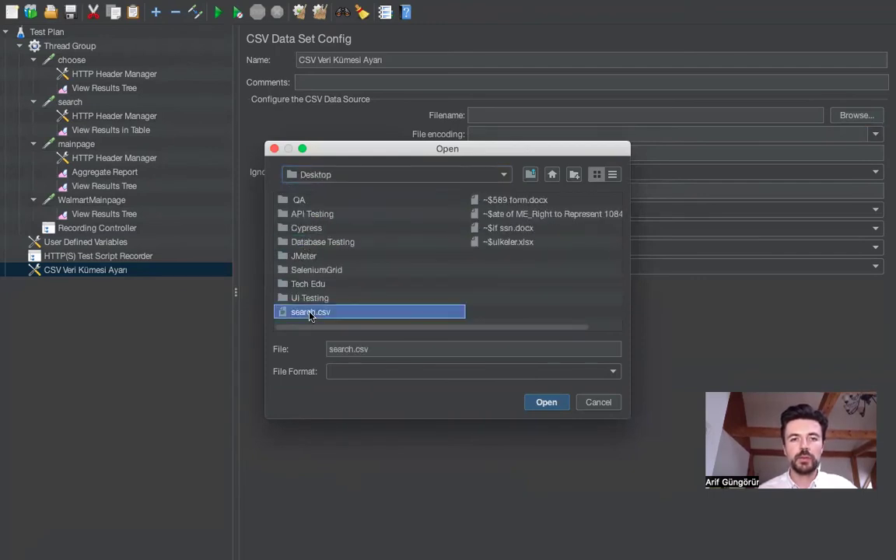
left_click(549, 402)
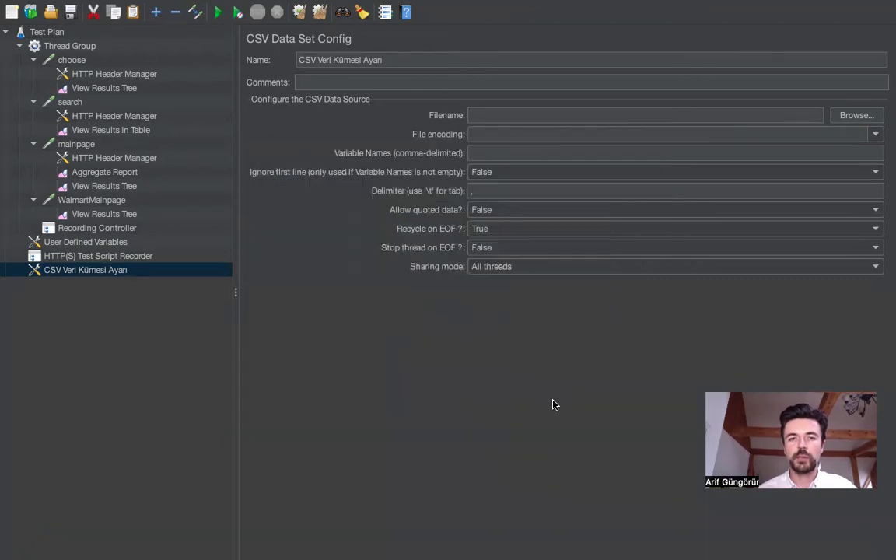
Name the CSV data set's variable random and check it against the User Defined Variables
left_click(488, 152)
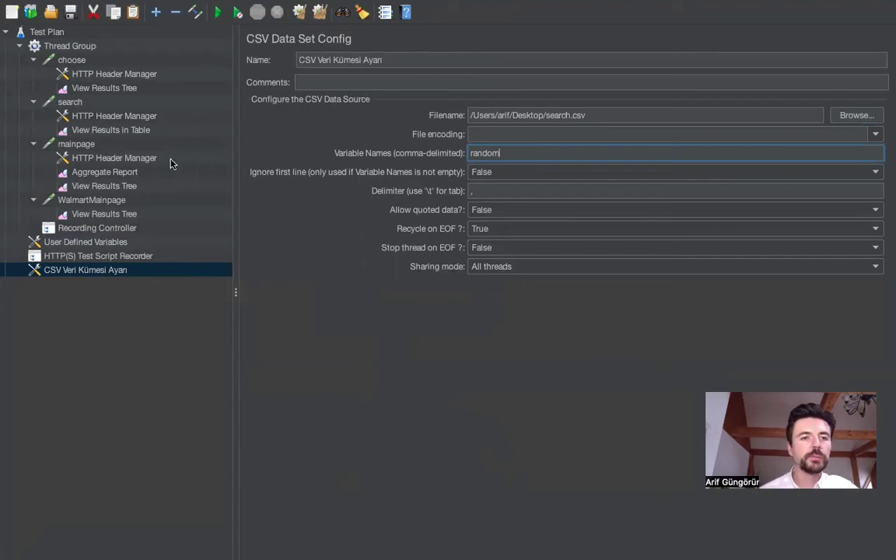
left_click(78, 243)
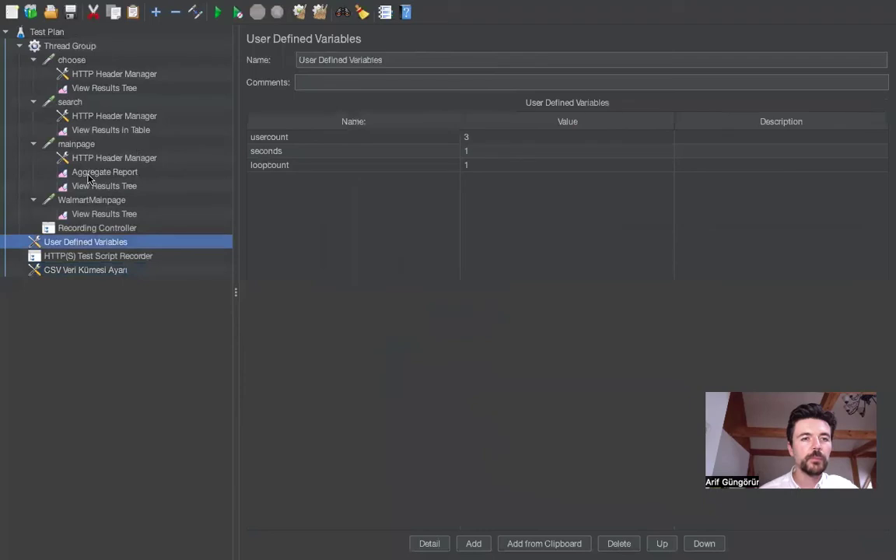
left_click(109, 267)
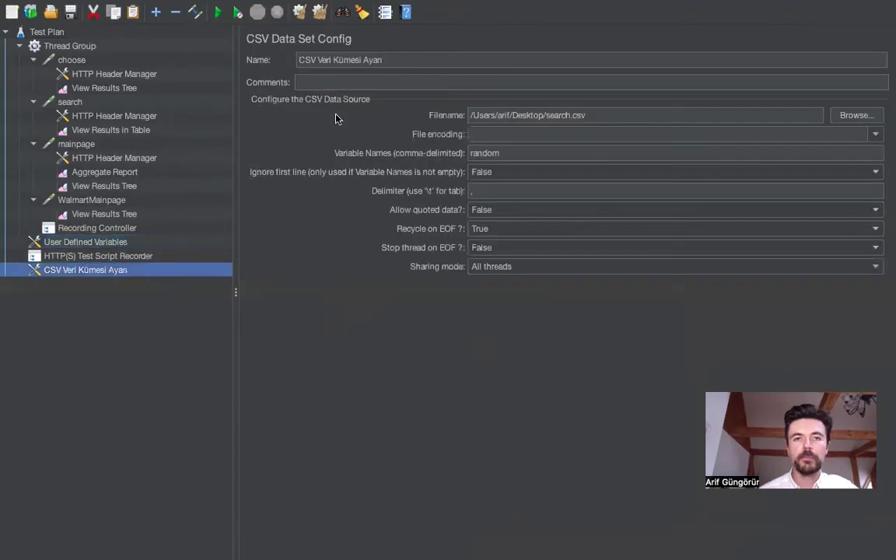
Set the search request's field-keywords parameter value to ${random}
left_click(94, 129)
left_click(116, 114)
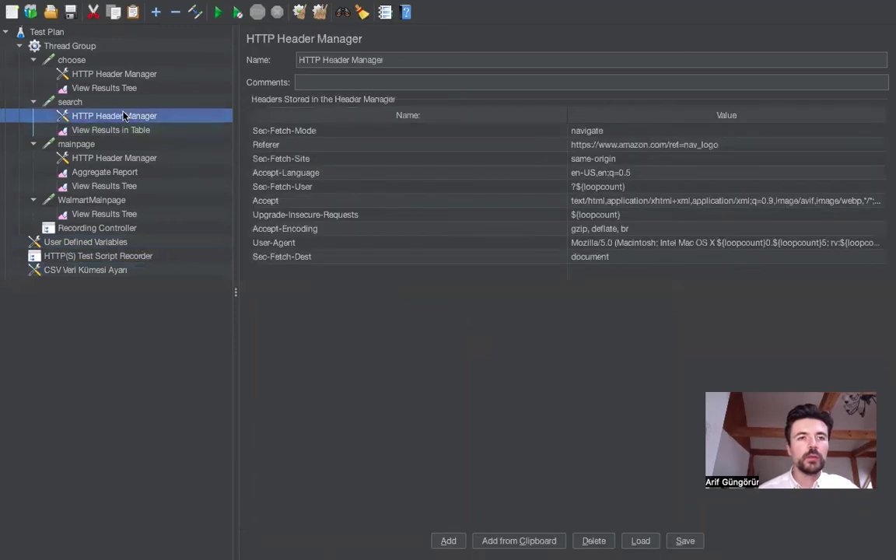
left_click(100, 107)
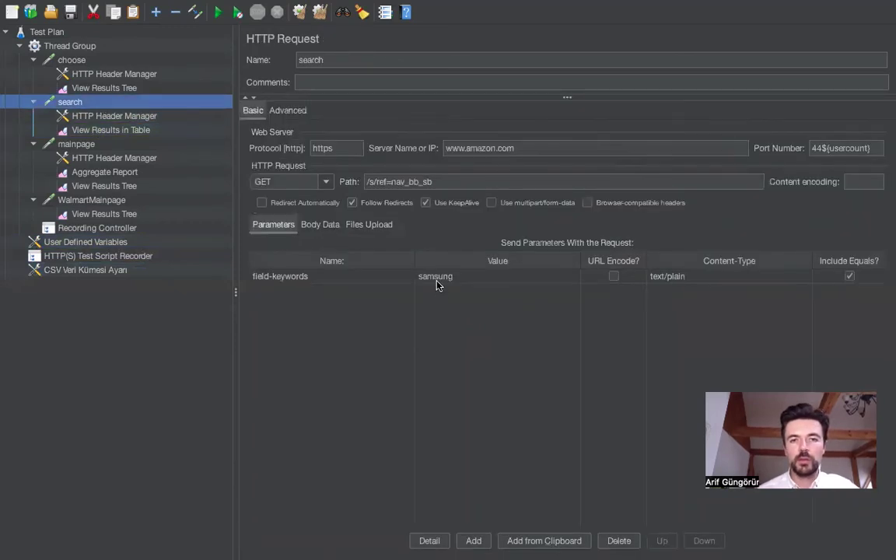
double_click(437, 277)
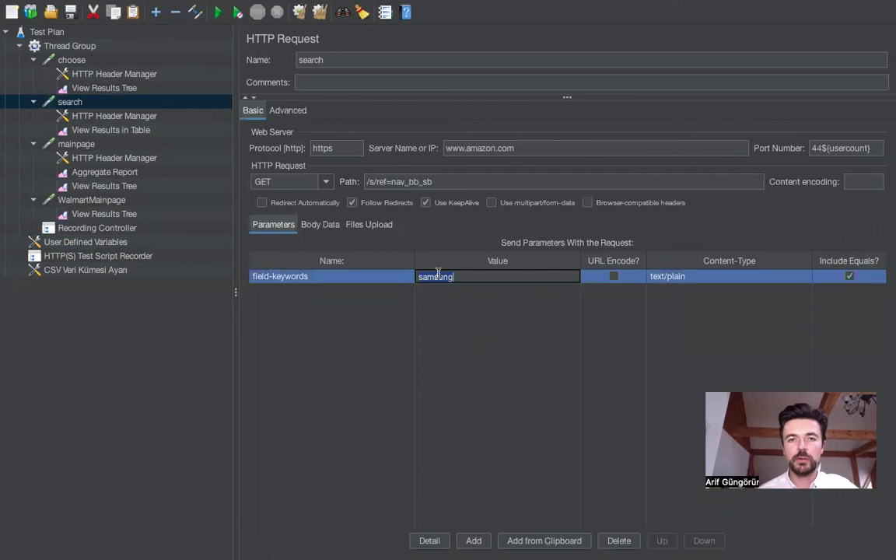
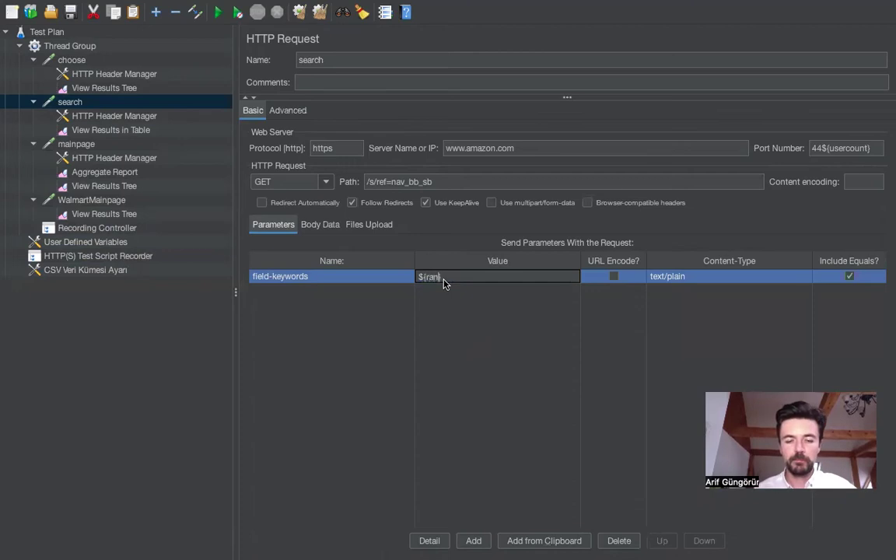
Check the WalmartMainpage results tree and the search request's parameters, headers and results table
left_click(92, 200)
left_click(109, 214)
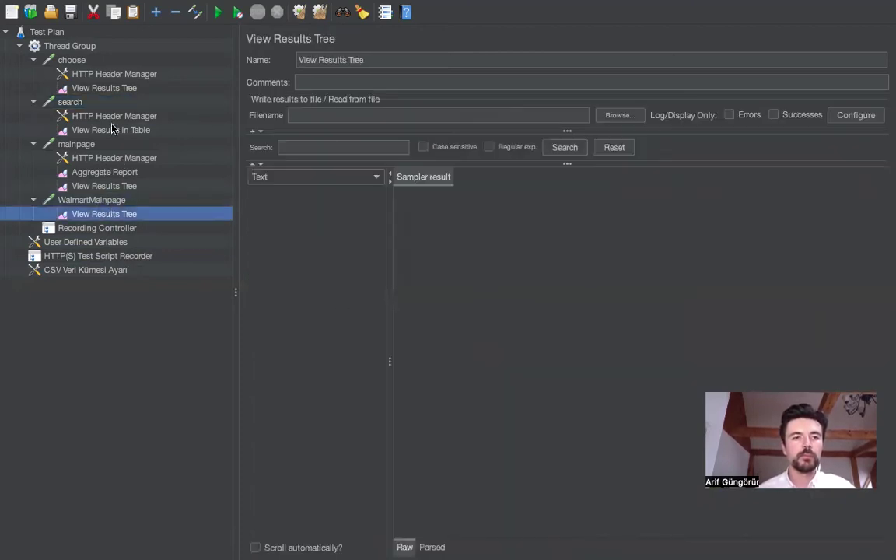
left_click(116, 116)
left_click(120, 102)
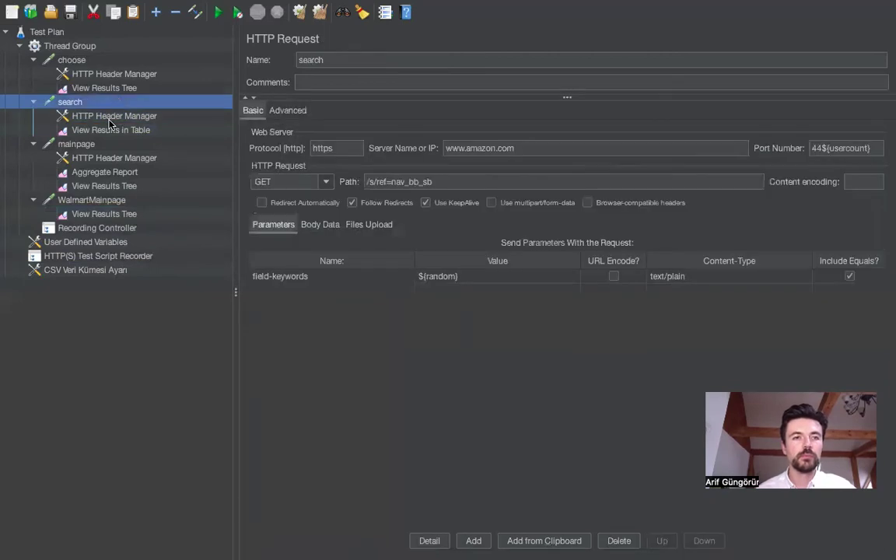
left_click(109, 119)
left_click(99, 130)
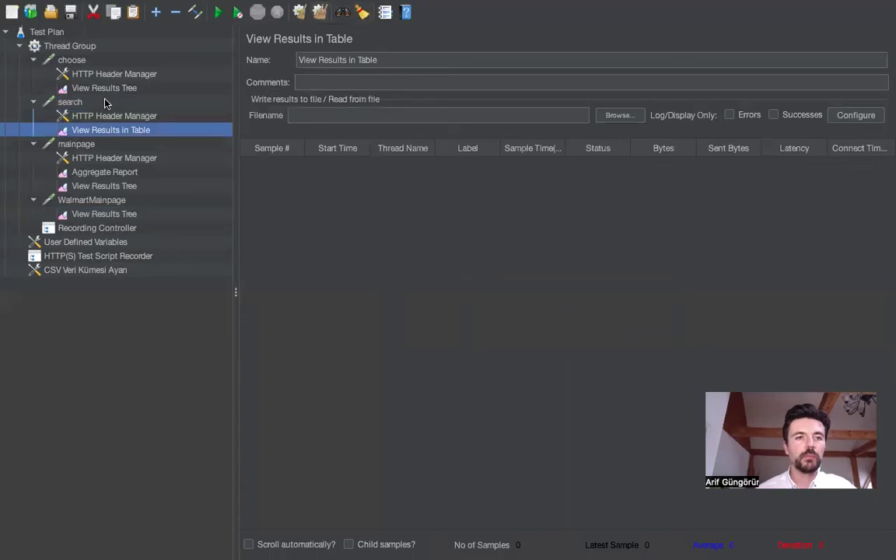
Disable the choose, mainpage and WalmartMainpage requests, leaving only the search request enabled
left_click(94, 61)
right_click(94, 62)
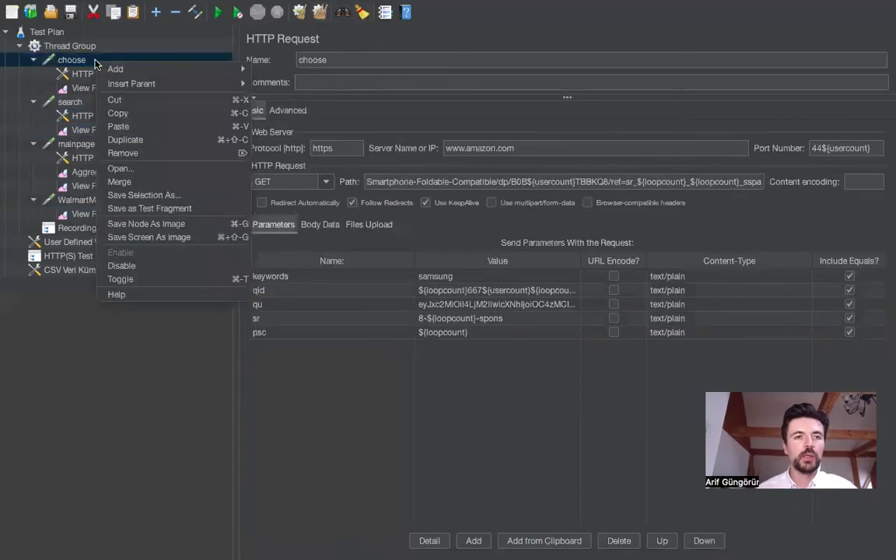
left_click(126, 245)
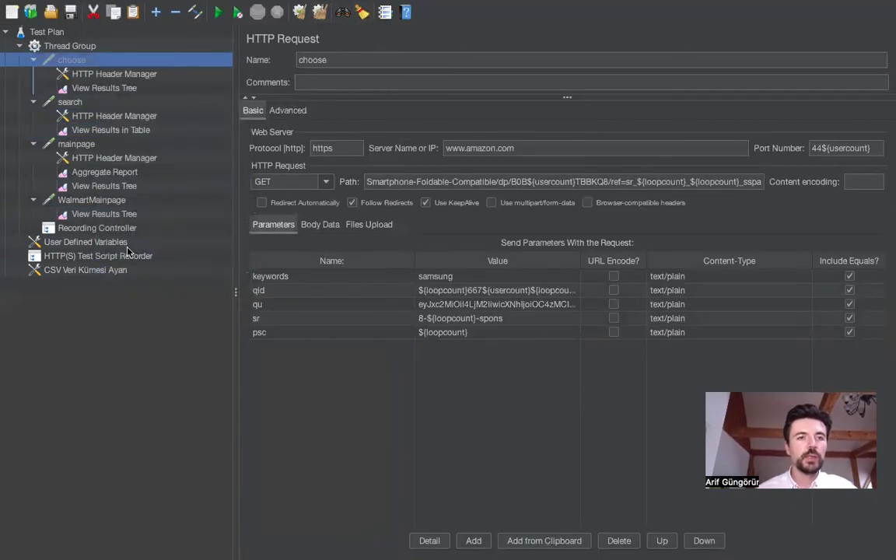
left_click(118, 145)
right_click(120, 144)
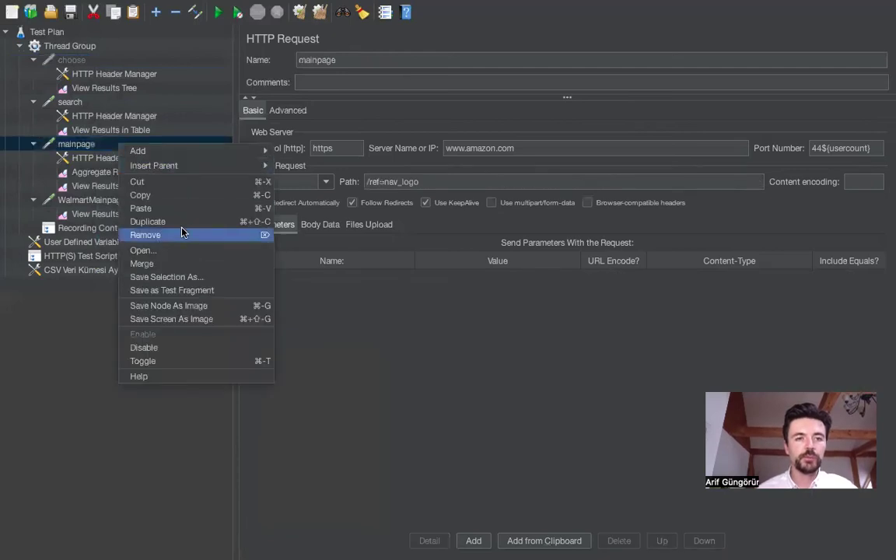
left_click(165, 348)
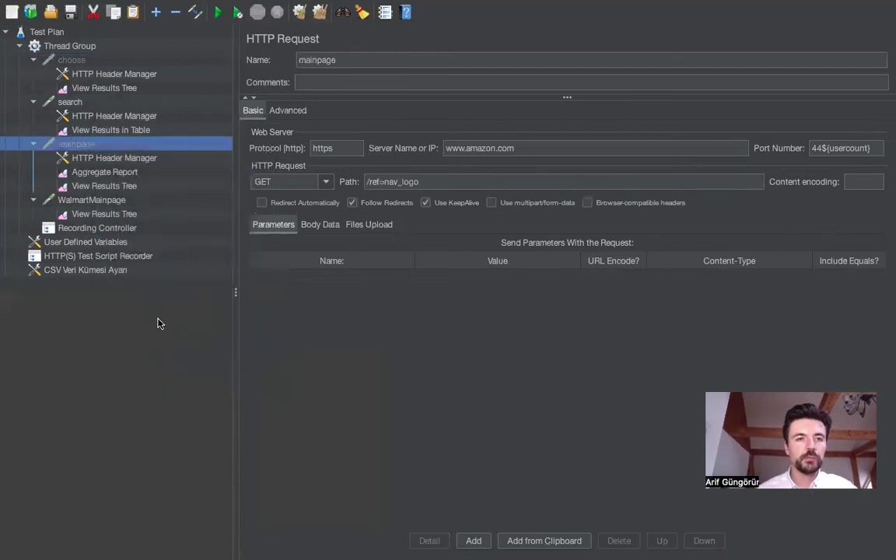
left_click(102, 201)
right_click(104, 203)
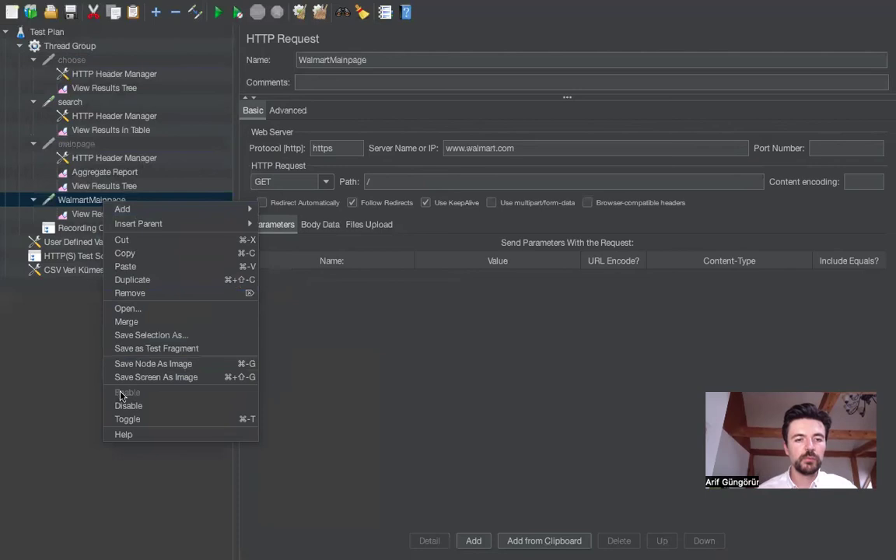
left_click(112, 191)
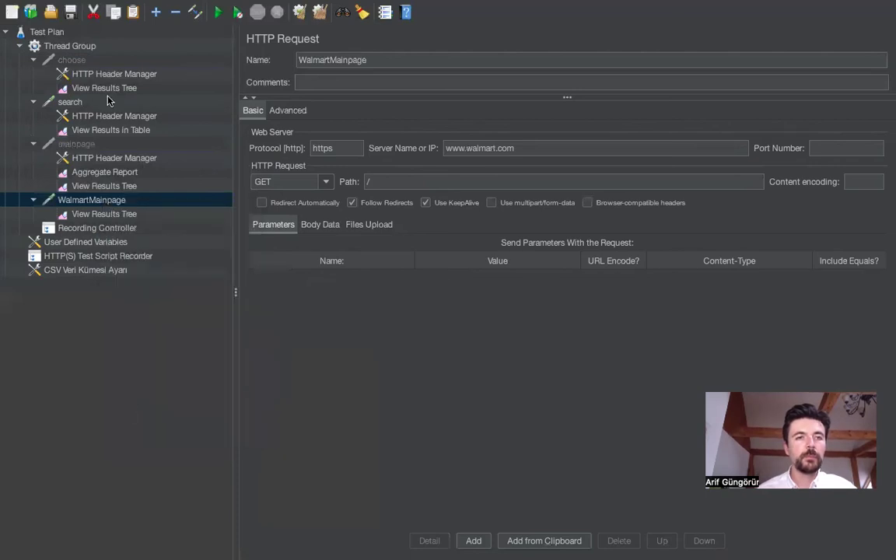
Add a View Results Tree listener to the search request
left_click(82, 101)
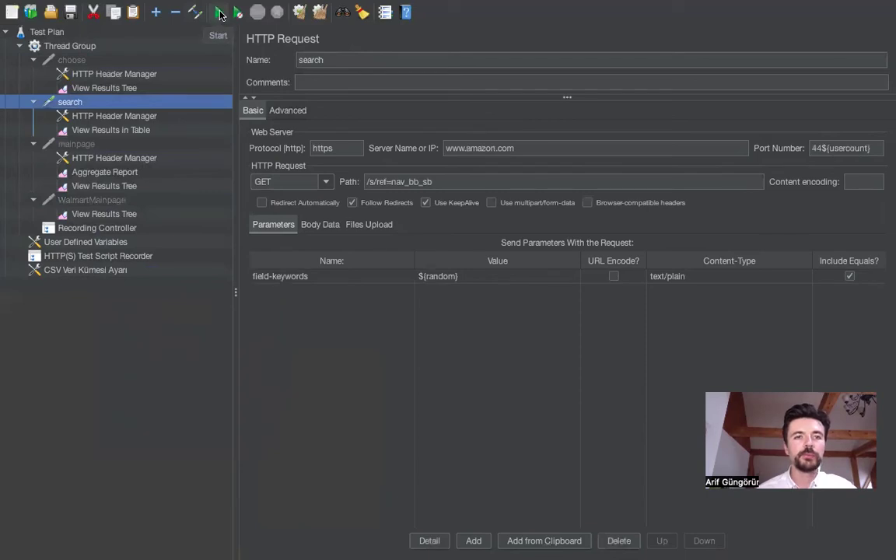
left_click(126, 129)
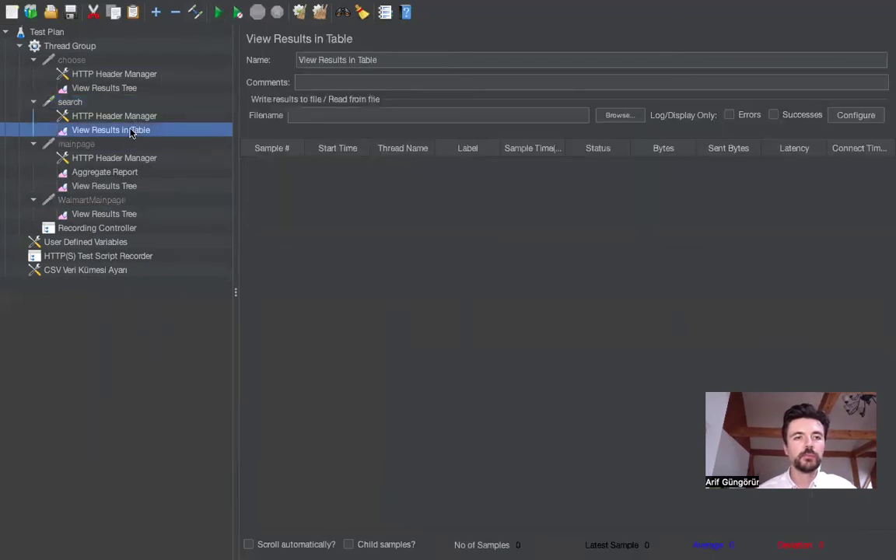
left_click(124, 102)
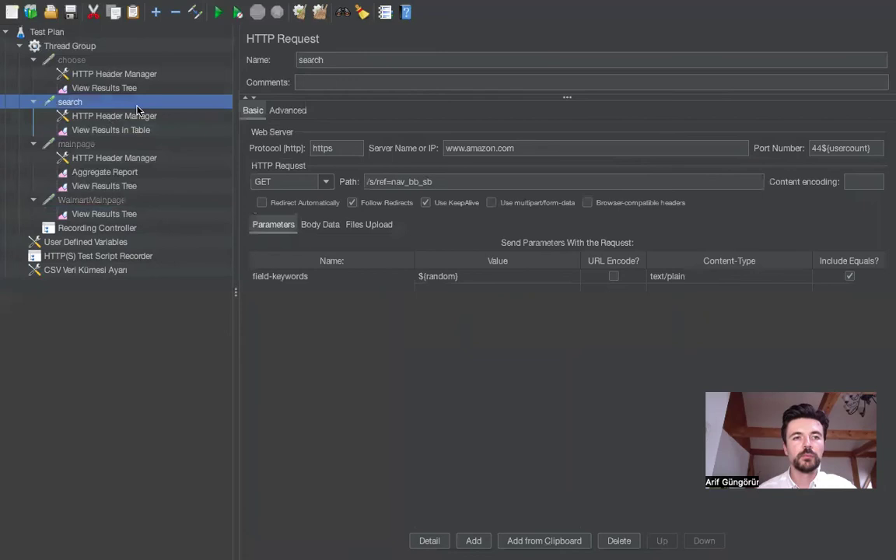
right_click(139, 108)
mouse_move(238, 118)
mouse_move(358, 193)
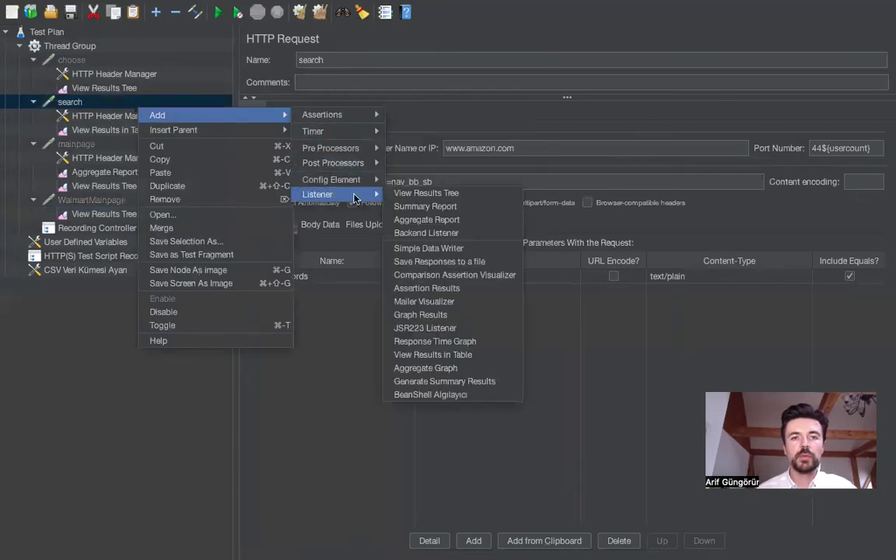
left_click(439, 194)
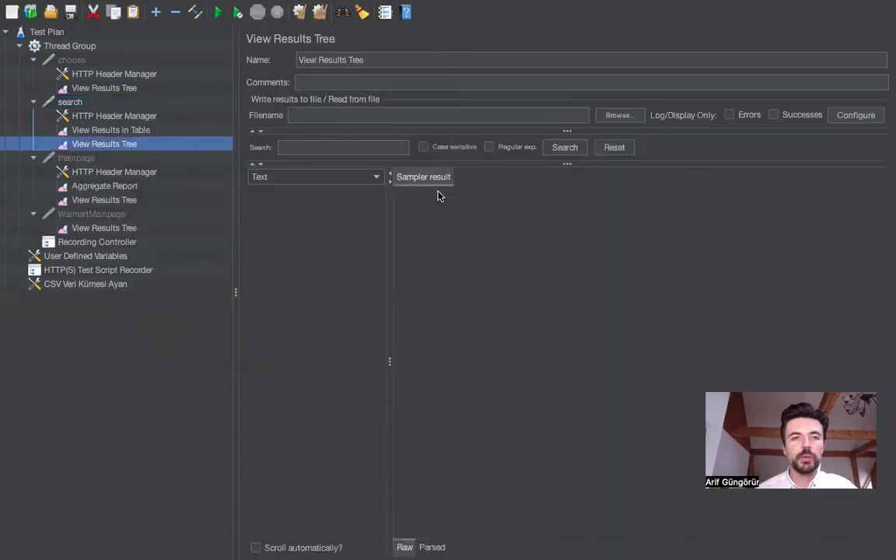
Run the test and examine the successful search sample's sampler result, request body, response body and response headers in the results tree
left_click(113, 107)
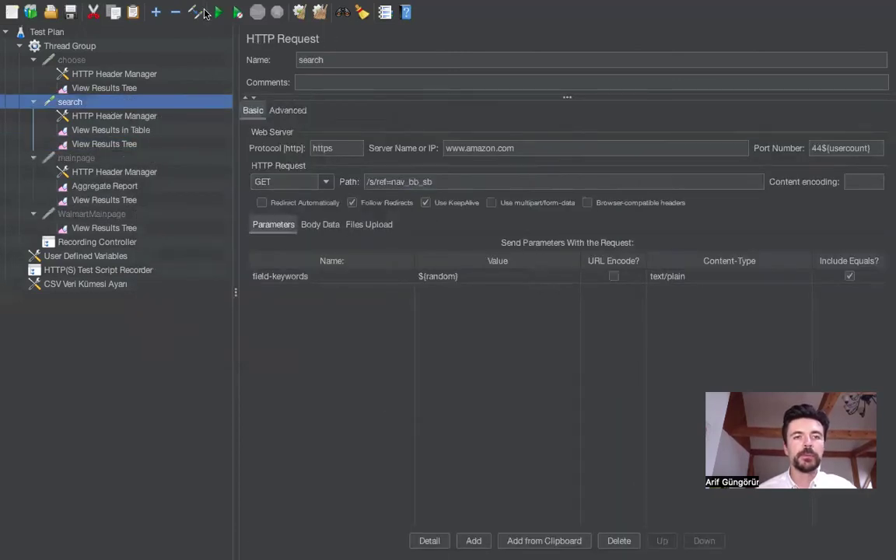
left_click(218, 12)
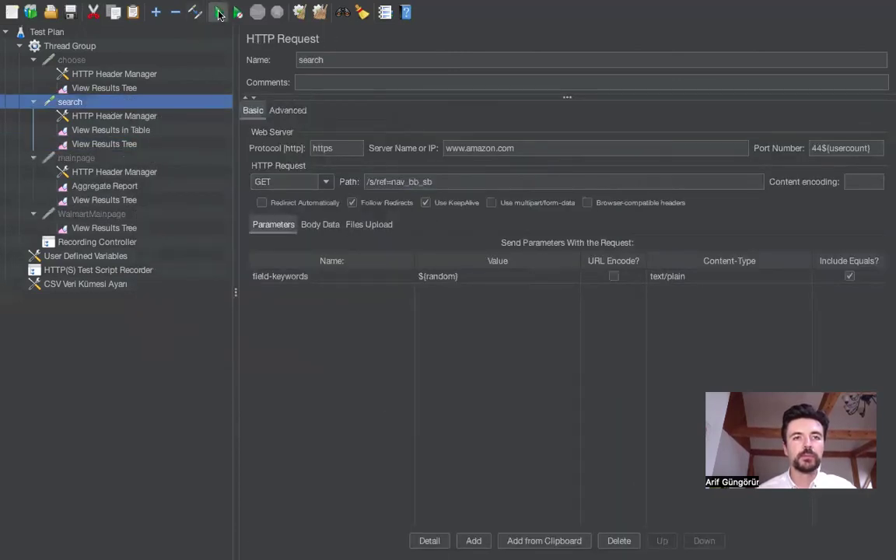
left_click(138, 145)
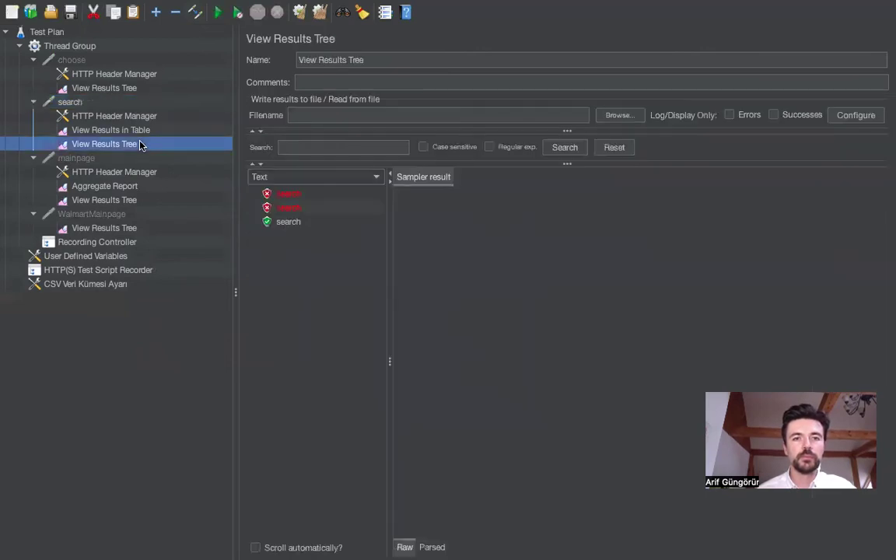
left_click(302, 224)
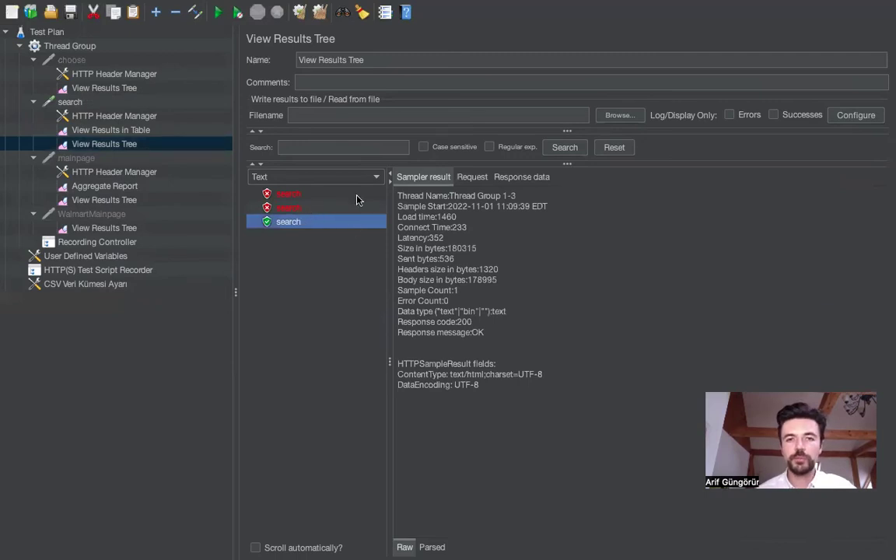
left_click(472, 179)
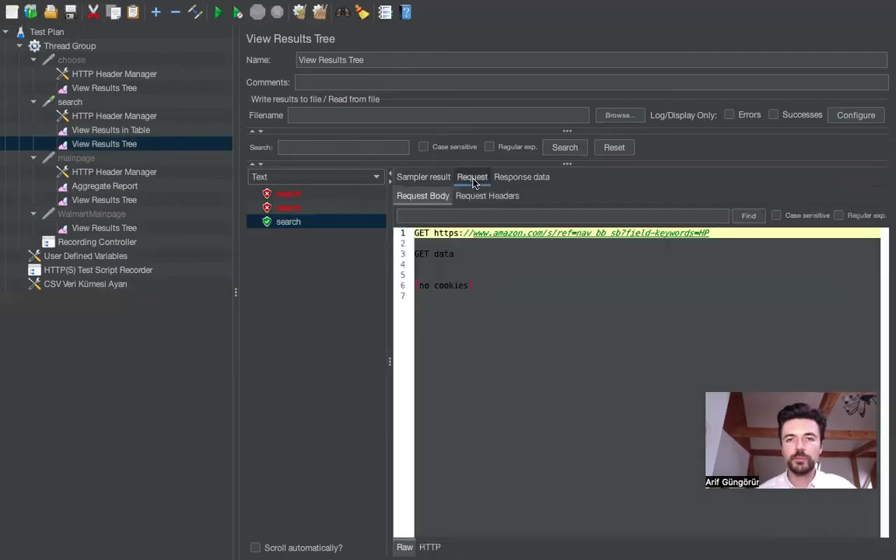
left_click(511, 178)
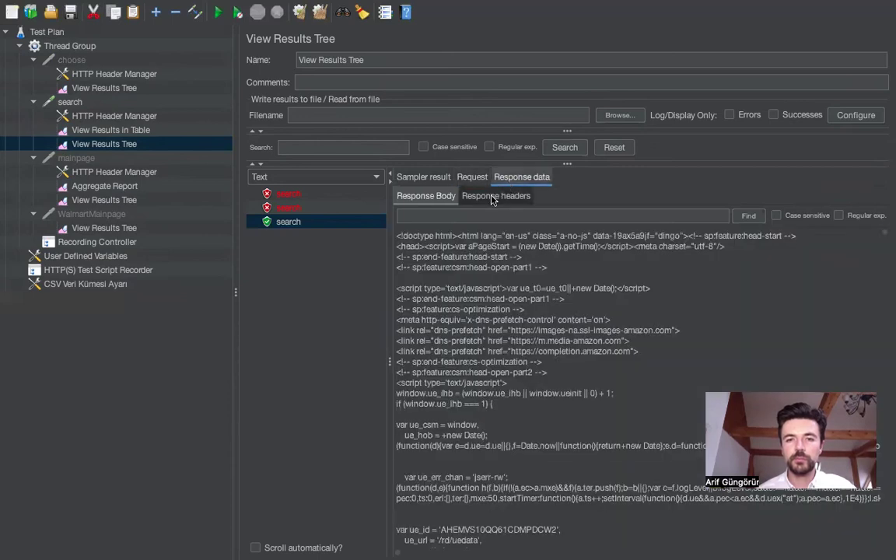
left_click(492, 197)
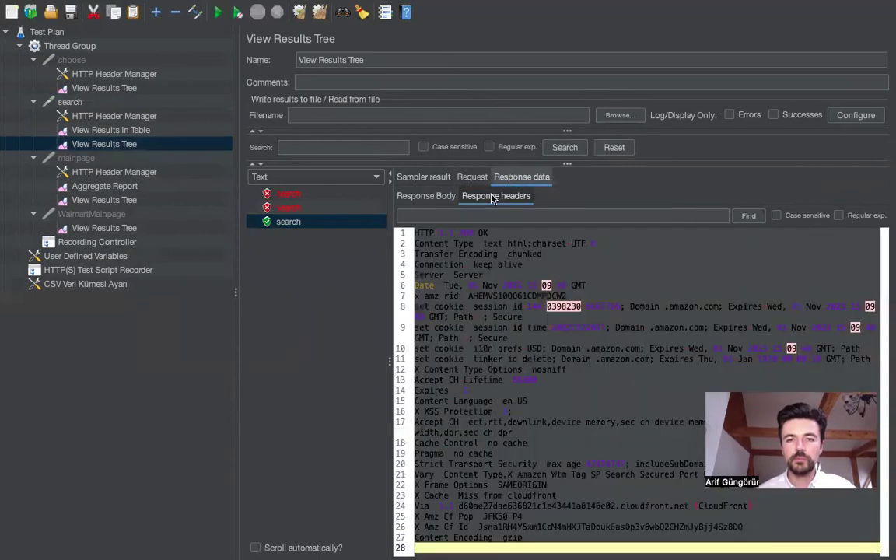
left_click(409, 177)
Compare the sampler results of the failed and successful search samples, and check the first failed sample's request and response data
left_click(294, 201)
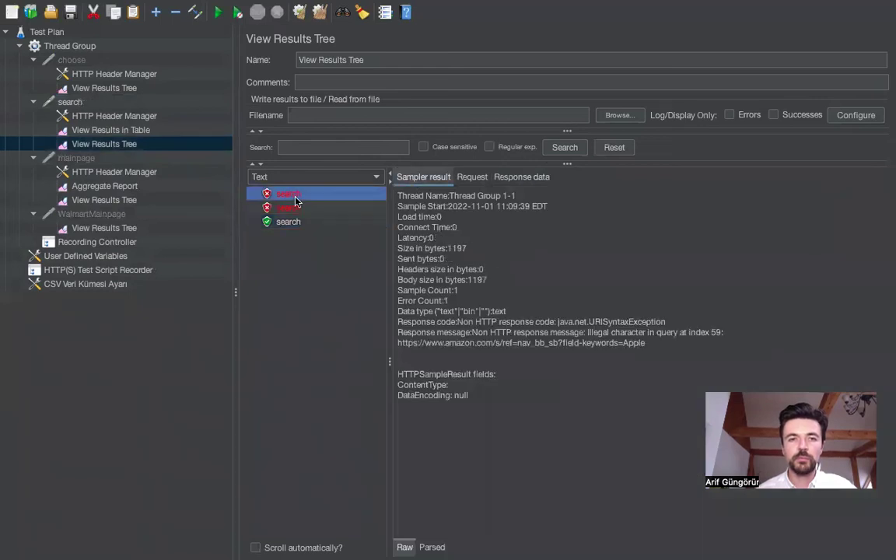
left_click(301, 209)
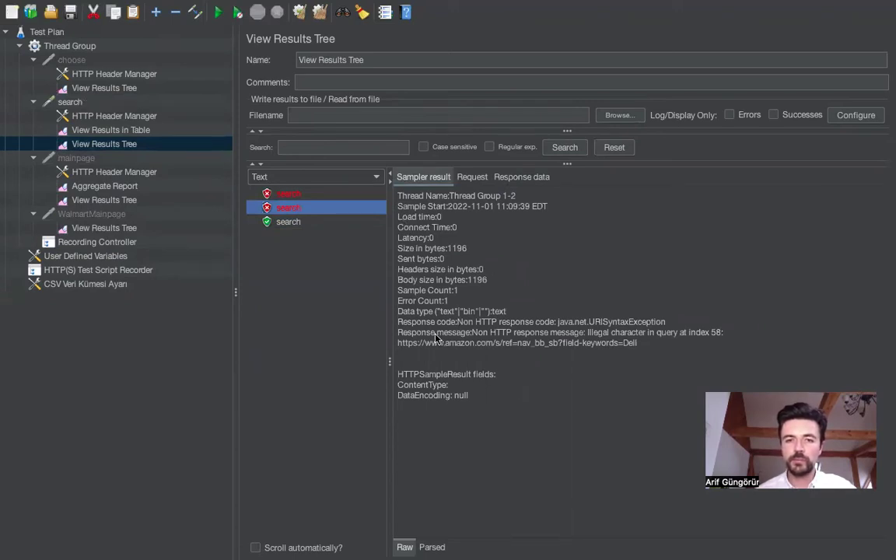
left_click(296, 222)
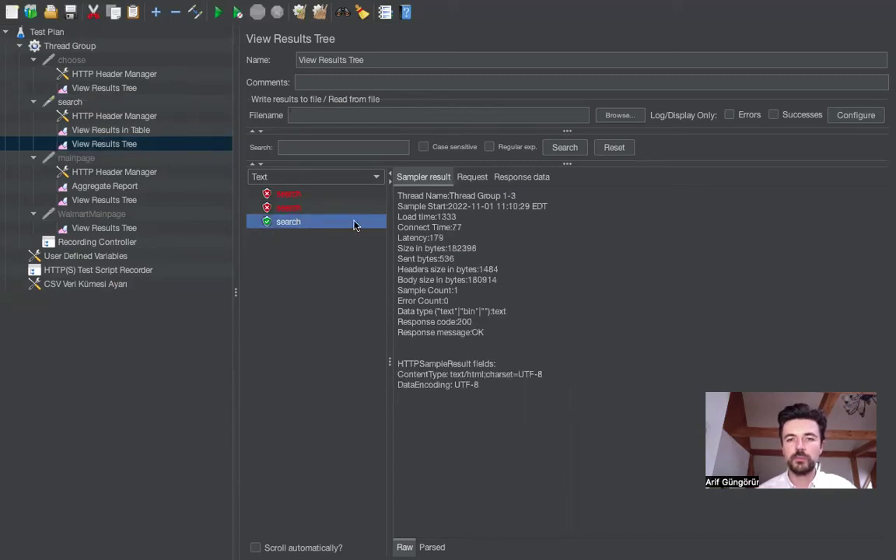
left_click(295, 209)
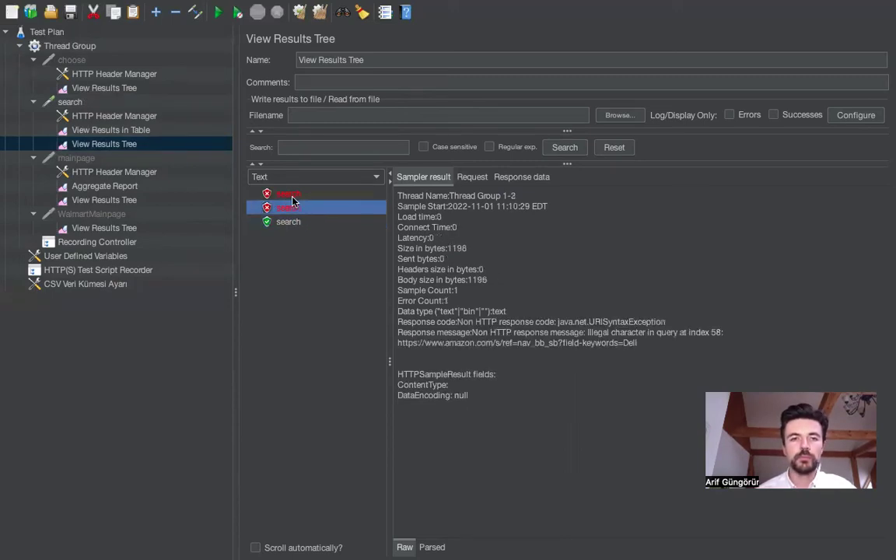
left_click(286, 194)
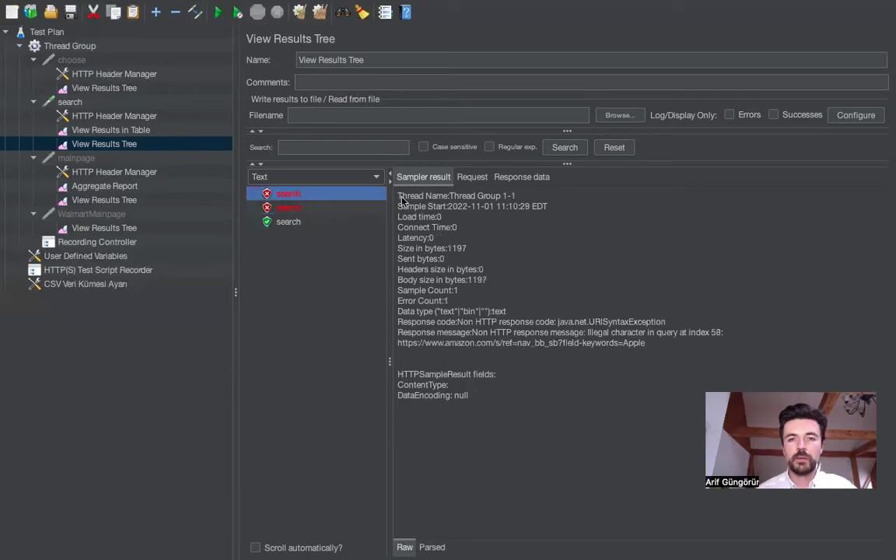
left_click(472, 177)
left_click(517, 177)
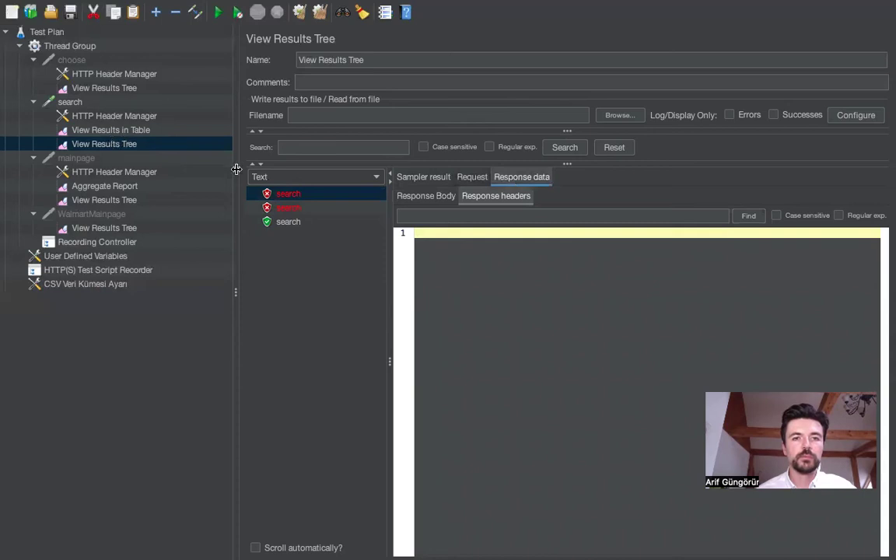
Clear the search results tree and disable the search request
left_click(298, 12)
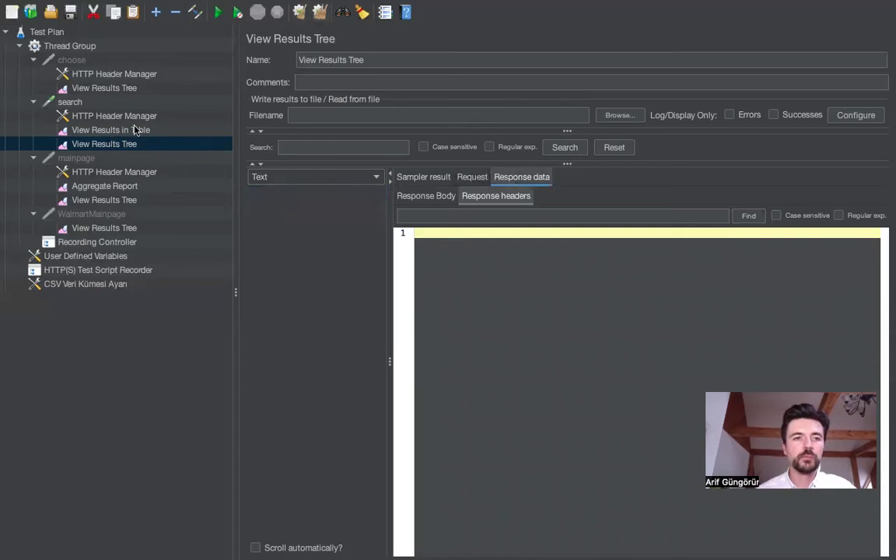
left_click(104, 186)
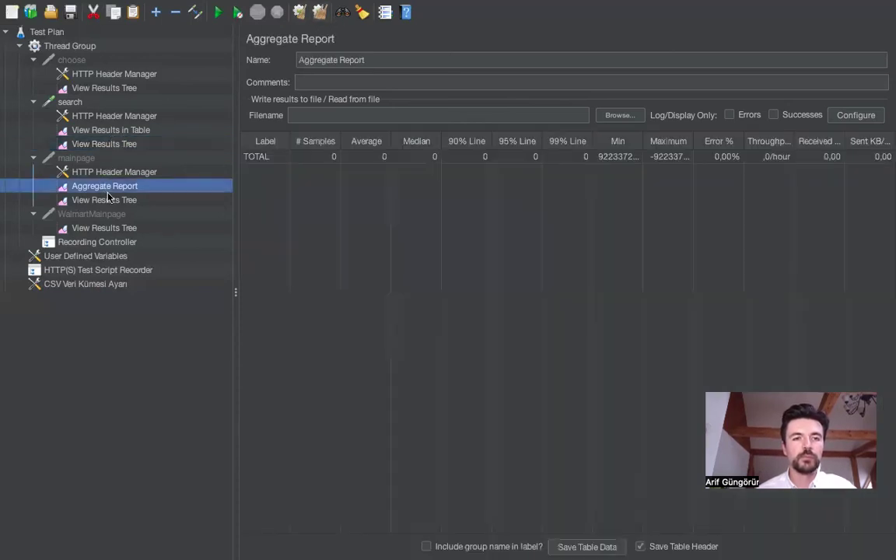
left_click(90, 115)
left_click(86, 102)
right_click(86, 104)
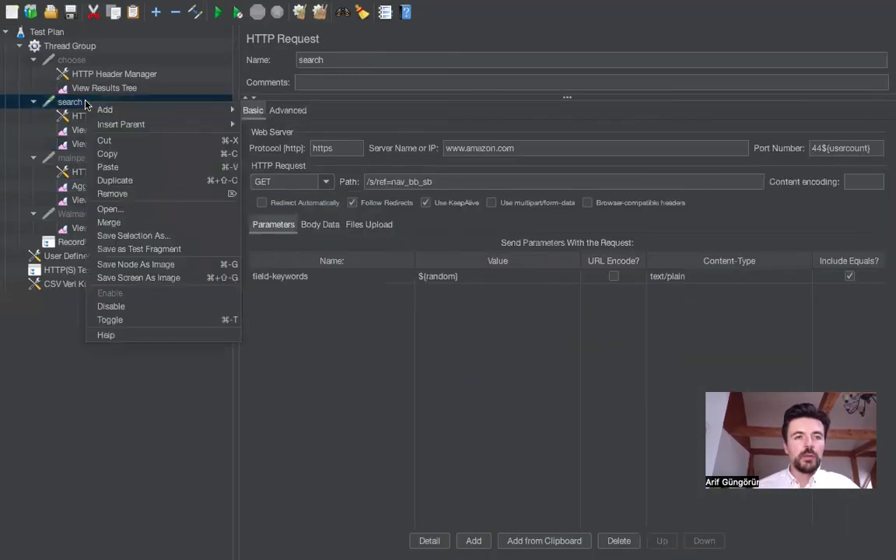
left_click(144, 305)
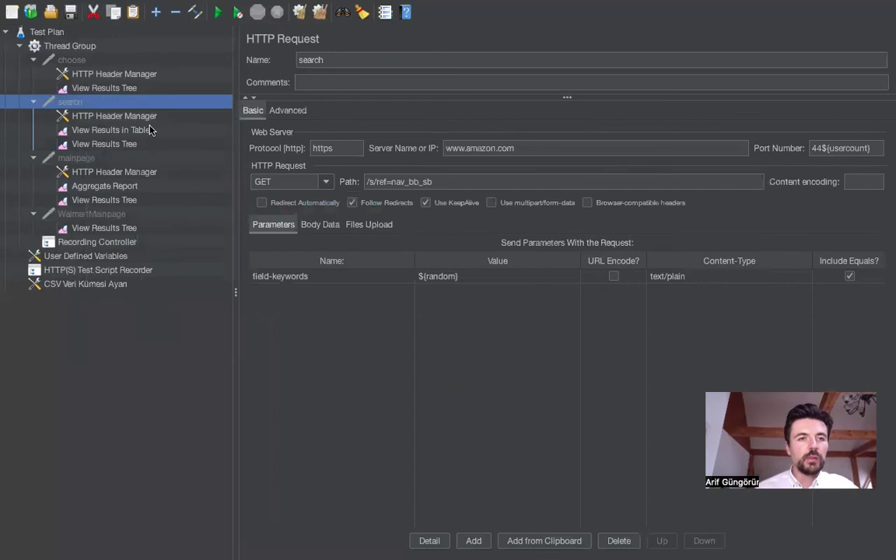
Enable the mainpage request again
left_click(103, 159)
right_click(106, 160)
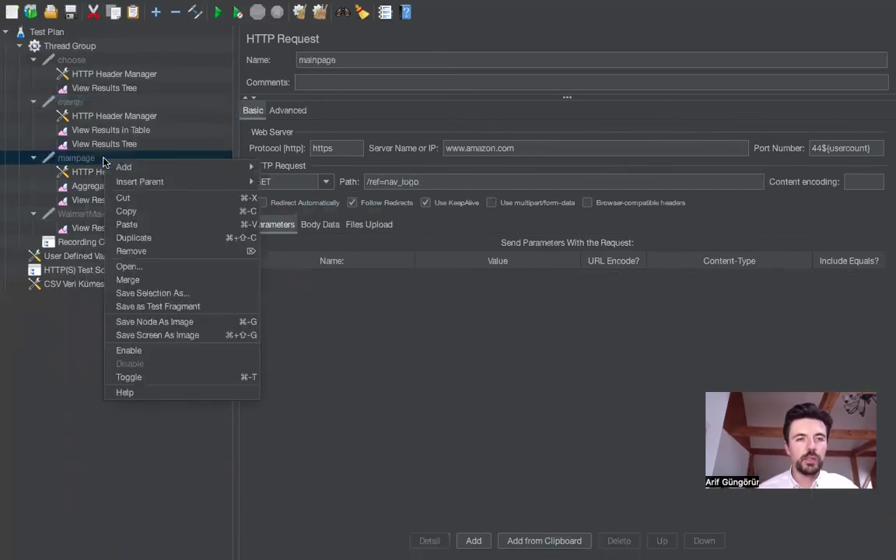
left_click(148, 351)
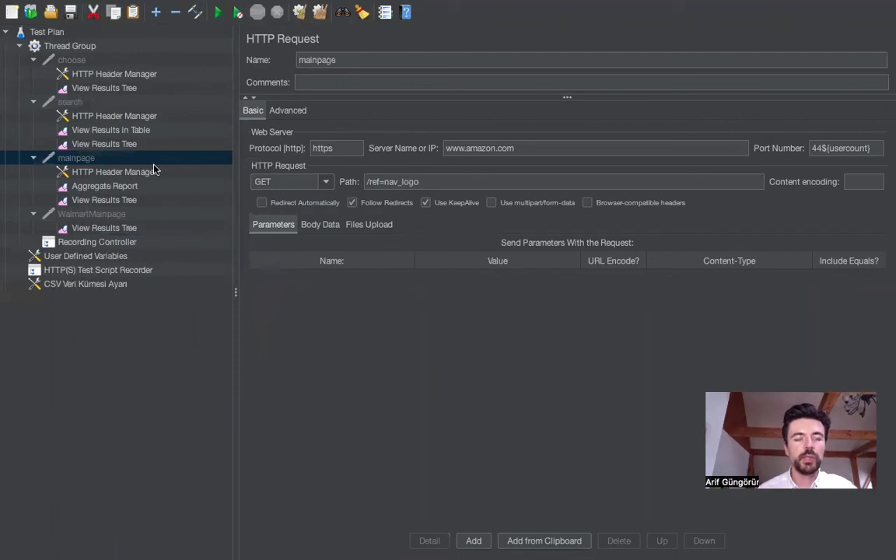
Add an Aggregate Graph listener to the mainpage request
right_click(123, 160)
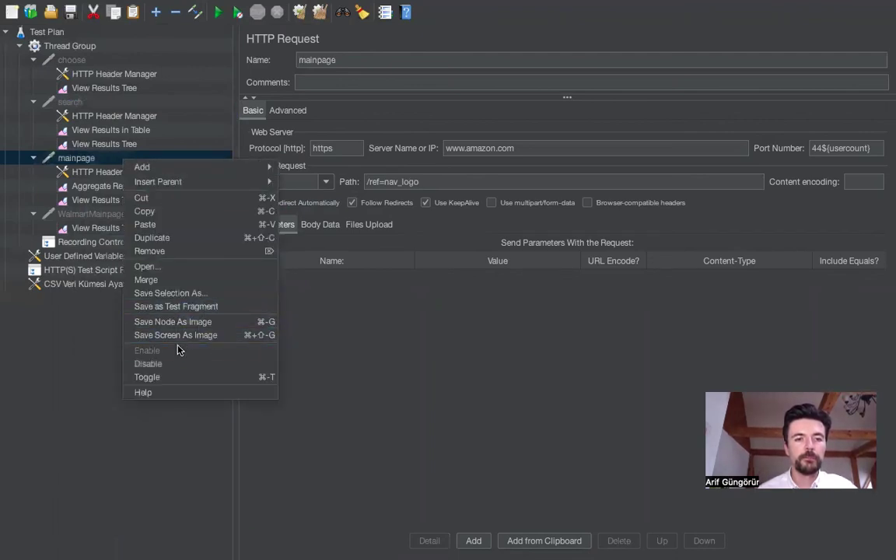
left_click(94, 228)
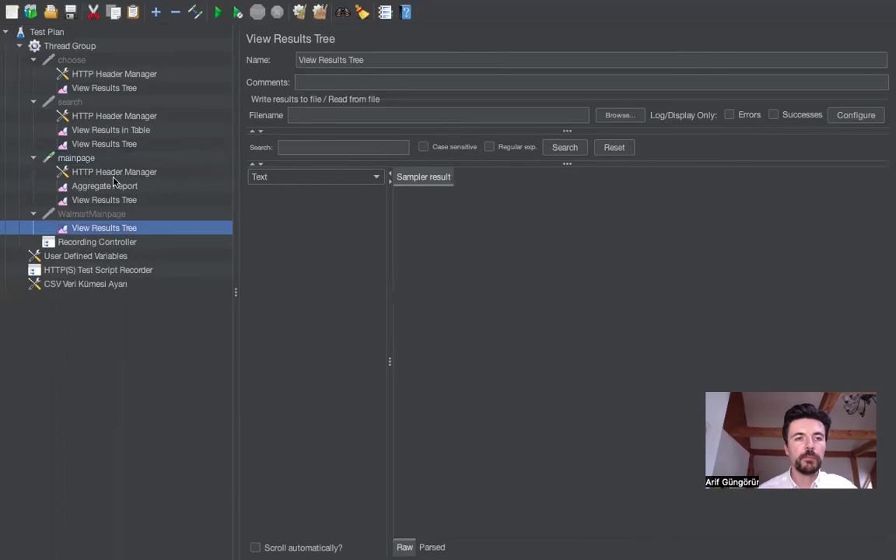
left_click(114, 173)
left_click(117, 158)
right_click(117, 158)
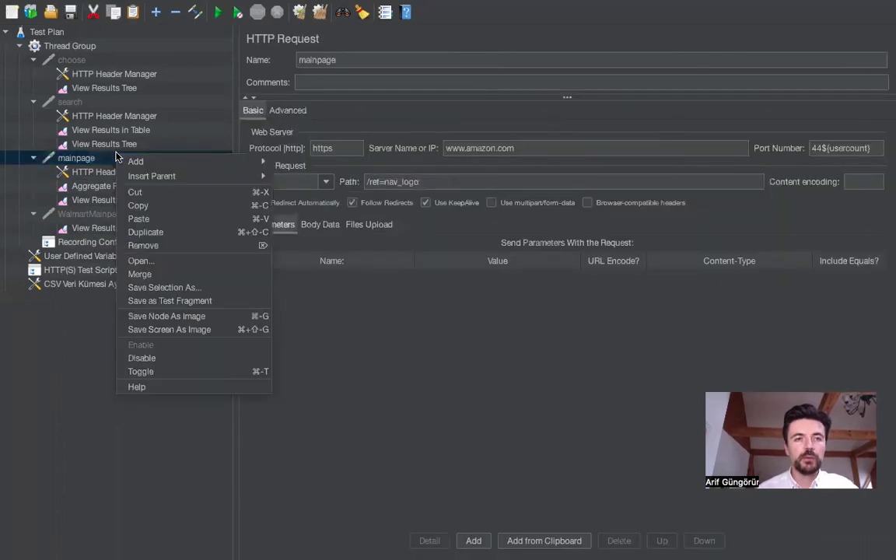
mouse_move(231, 165)
mouse_move(342, 241)
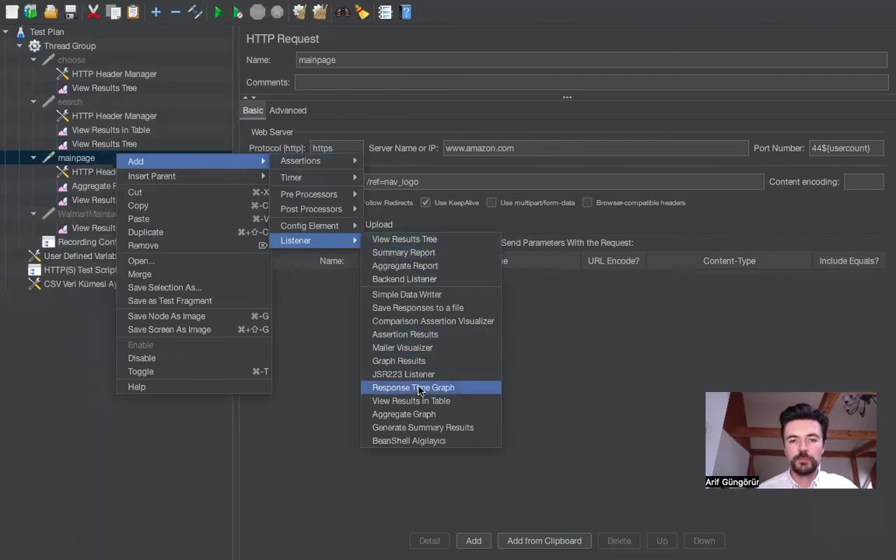
left_click(420, 420)
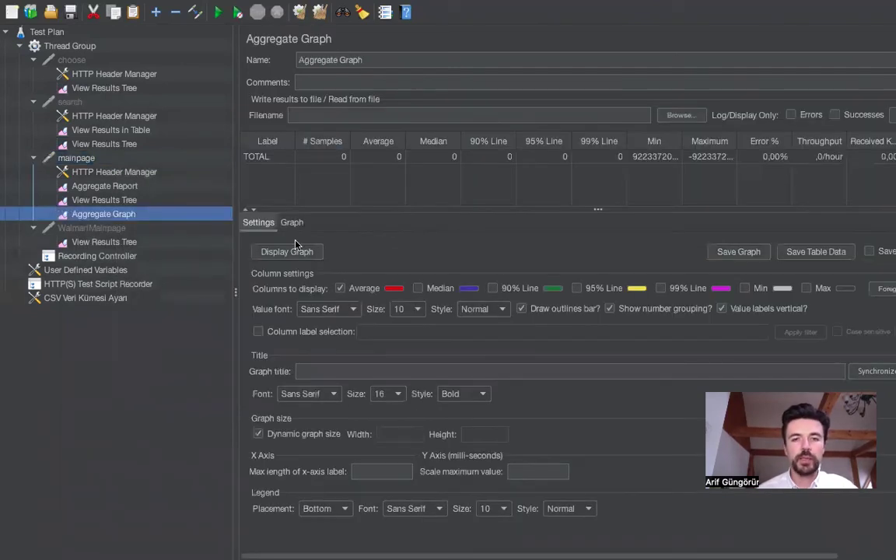
Include the Median, 90% Line, 95% Line, Min and Max columns in the Aggregate Graph
left_click(417, 288)
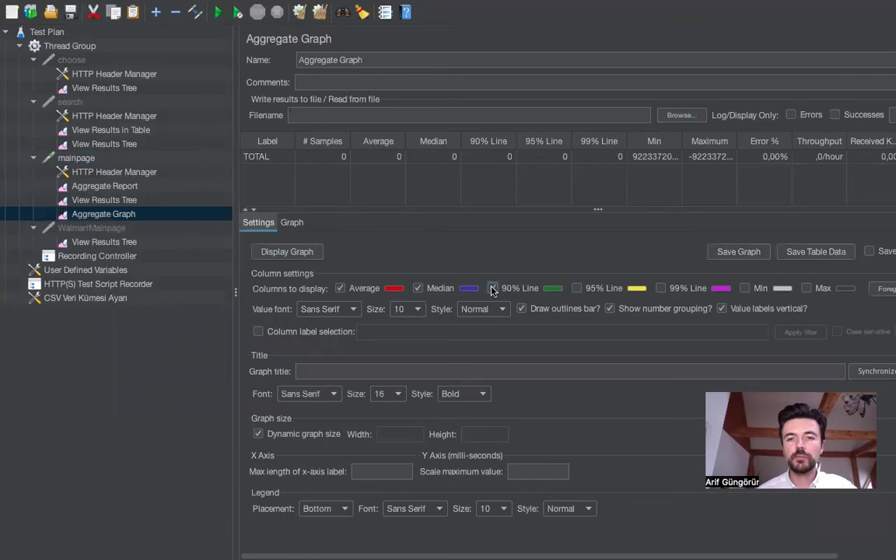
left_click(576, 289)
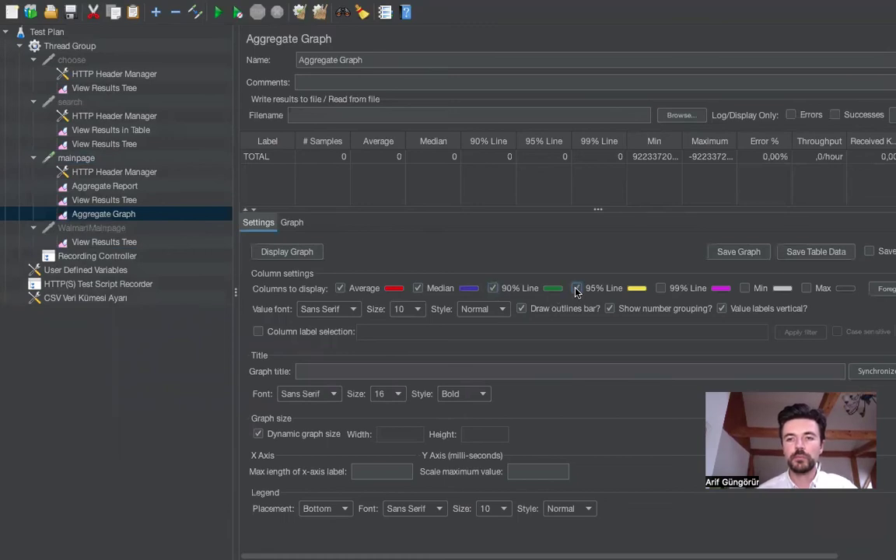
left_click(744, 288)
left_click(806, 289)
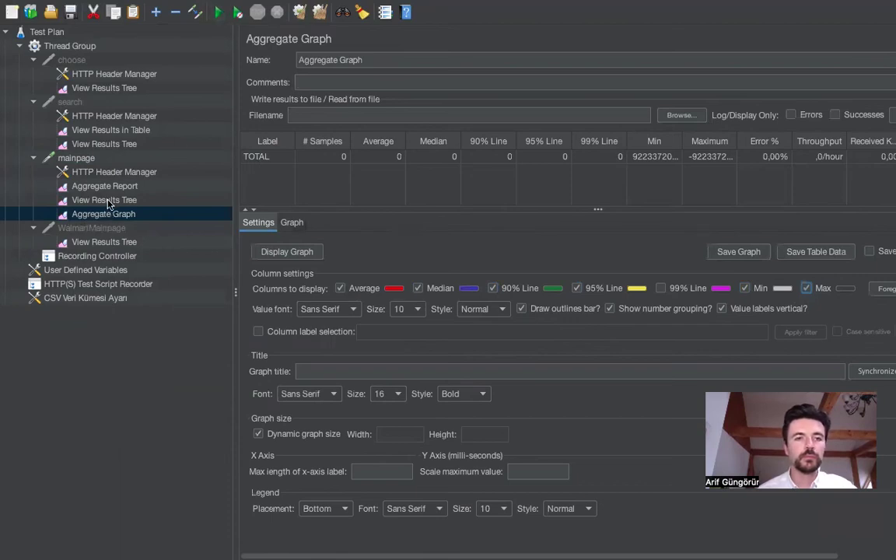
Run the test and display the mainpage results as a bar chart in the Aggregate Graph
left_click(219, 12)
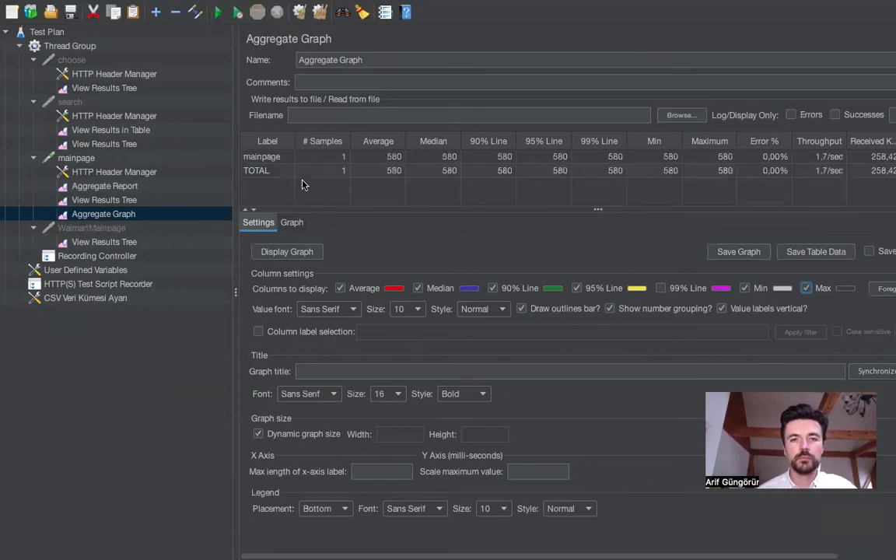
left_click(288, 252)
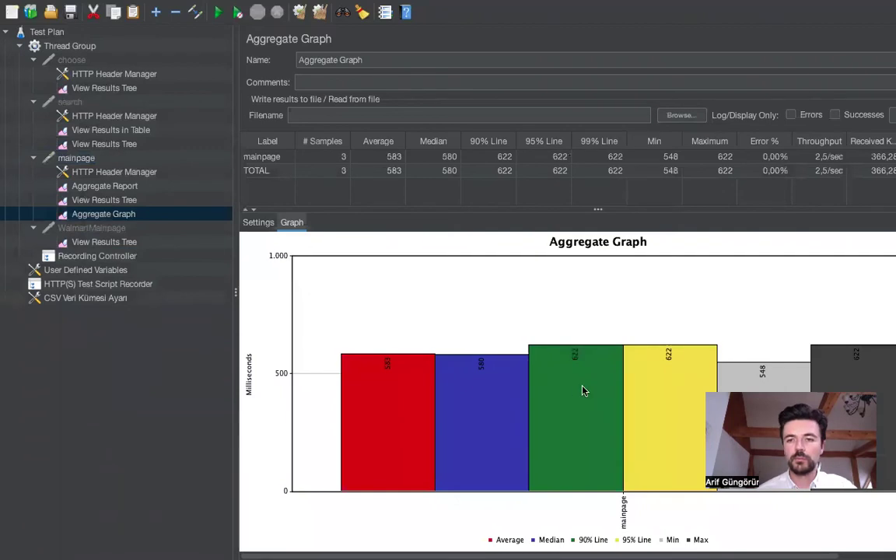
scroll(585, 391, "right", 1)
scroll(626, 249, "right", 1)
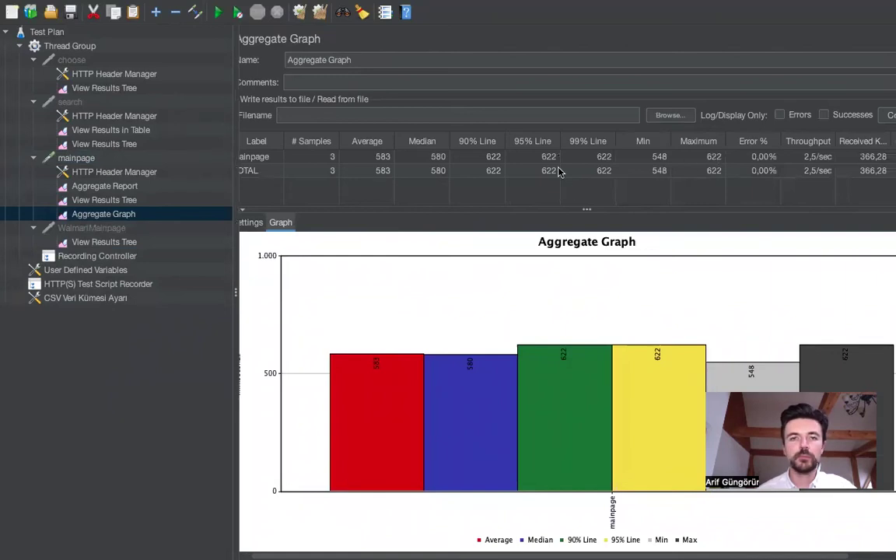
Rerun the test with mainpage's View Results Tree open and compare the sampler results of its mainpage samples
left_click(121, 200)
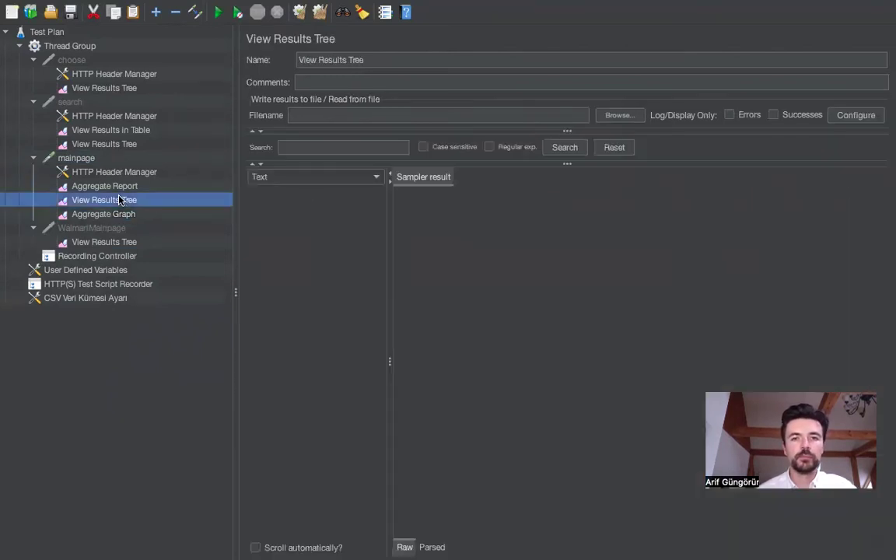
left_click(219, 12)
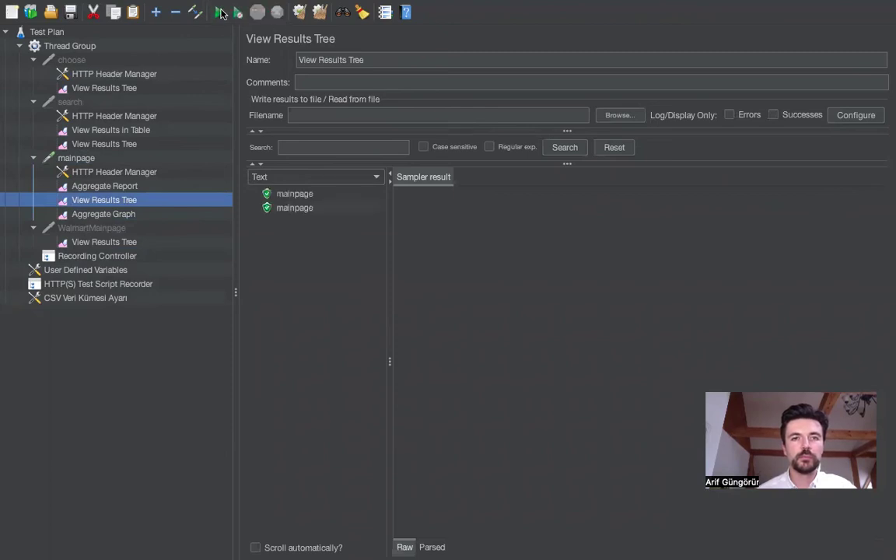
left_click(300, 193)
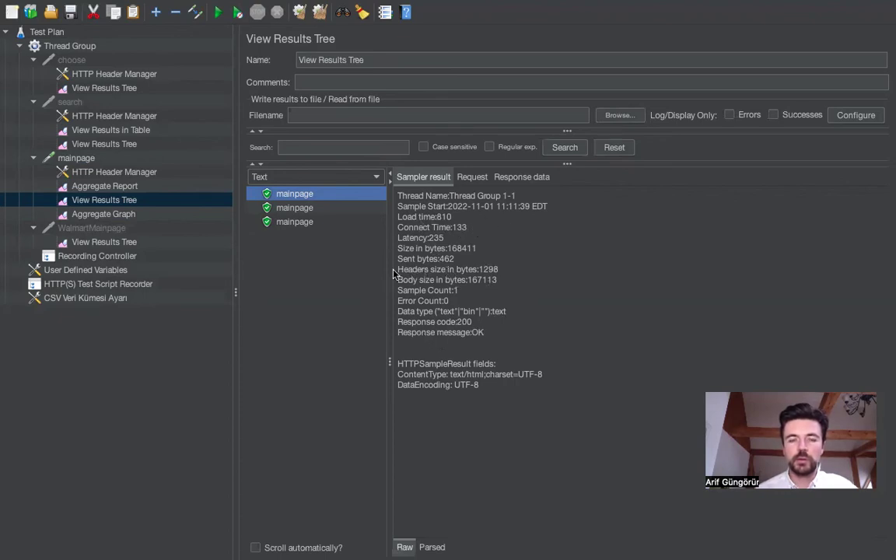
left_click(288, 208)
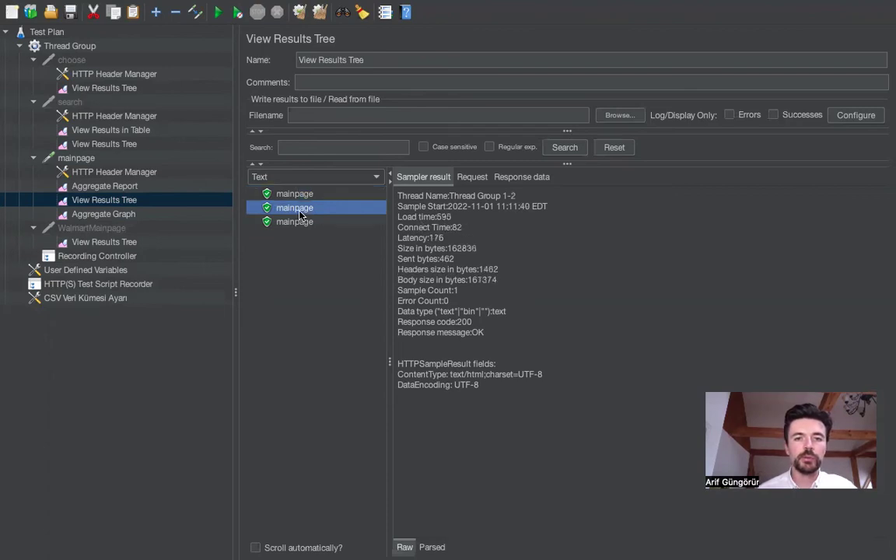
left_click(300, 221)
left_click(287, 194)
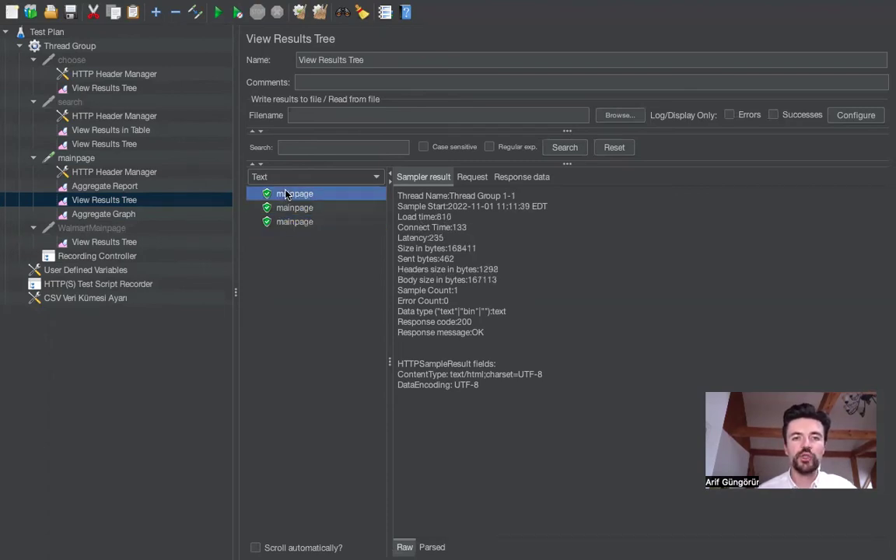
left_click(290, 208)
left_click(294, 221)
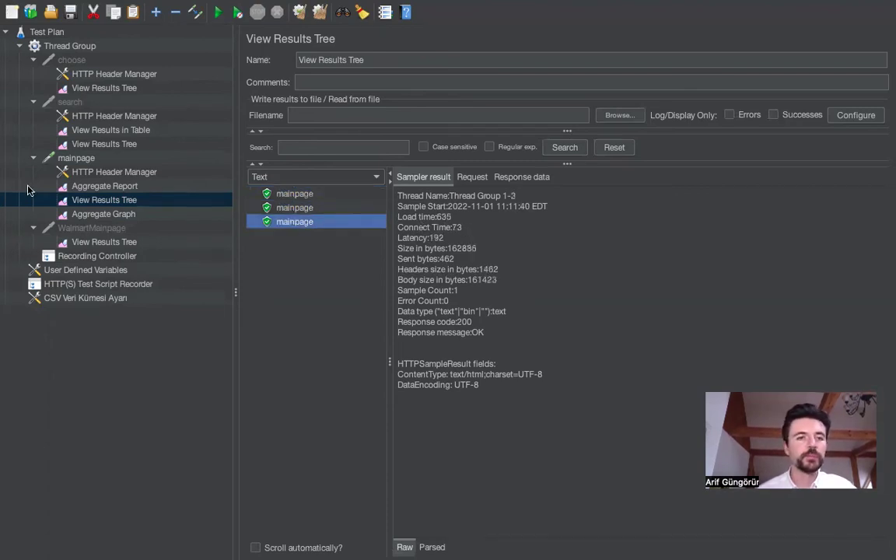
Review the mainpage request's Aggregate Graph and Aggregate Report figures, returning to its View Results Tree
left_click(100, 213)
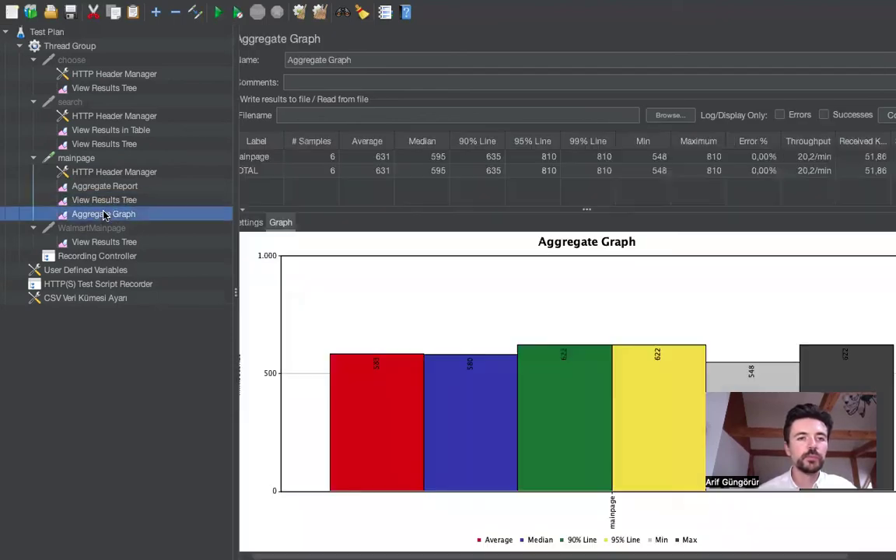
left_click(87, 155)
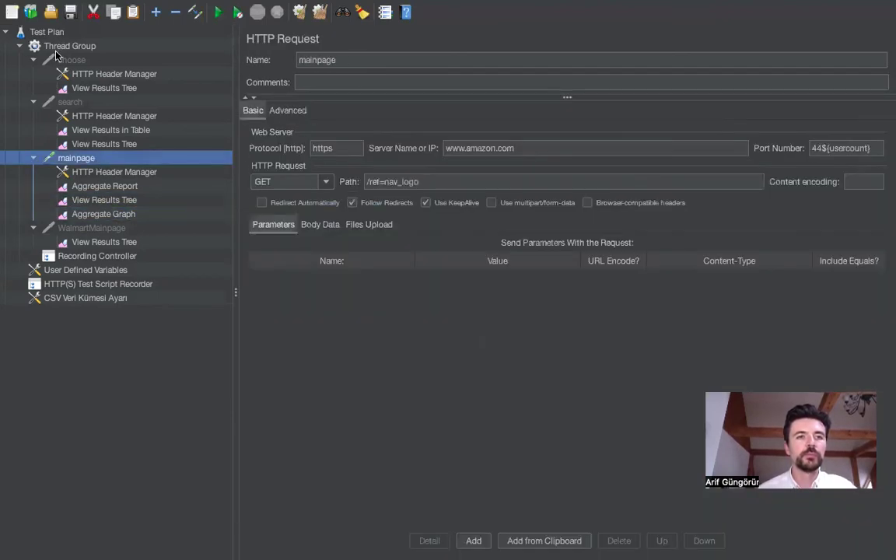
left_click(79, 35)
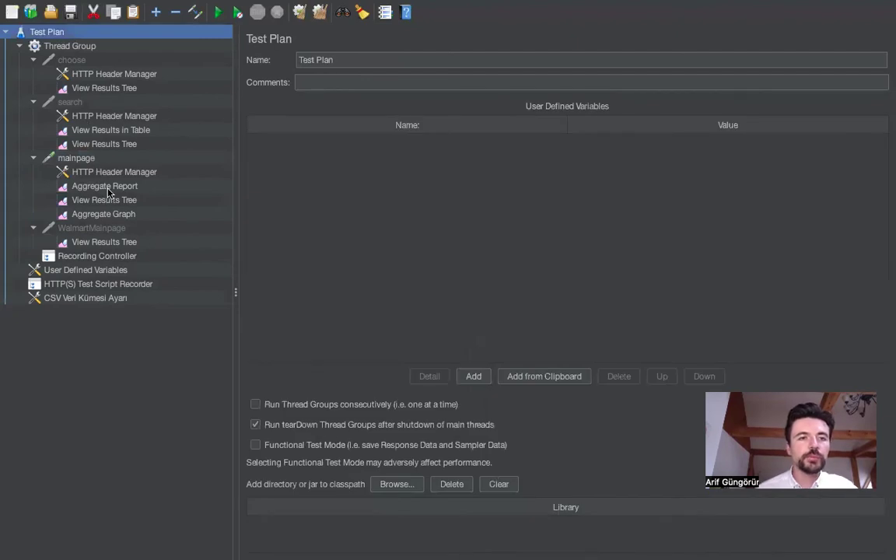
left_click(111, 186)
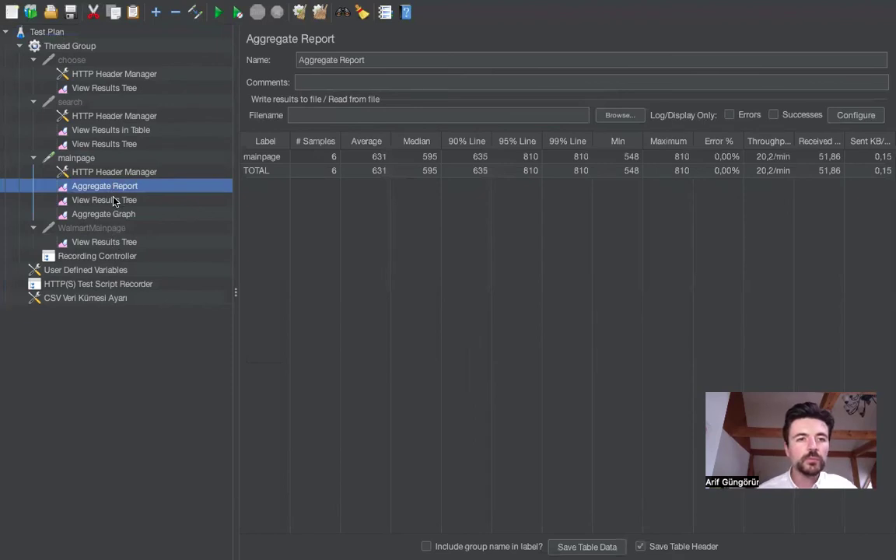
left_click(113, 200)
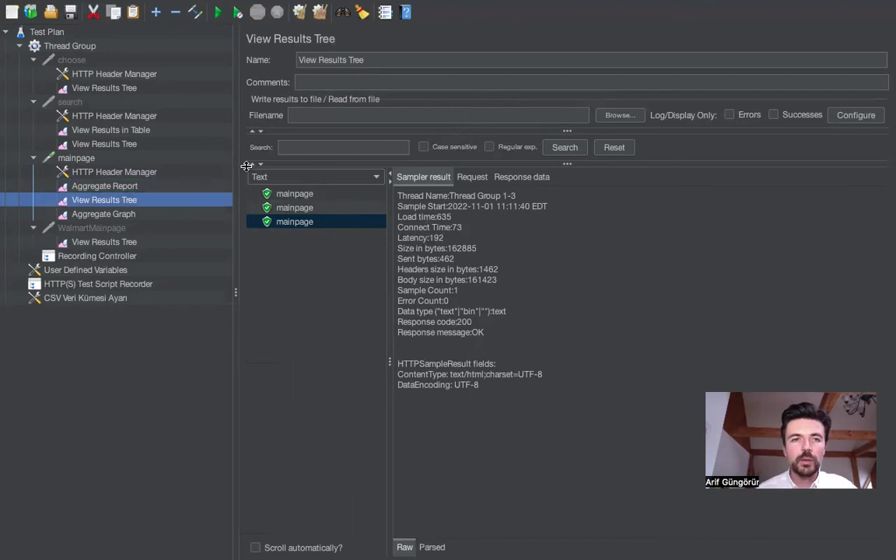
Add a Duration Assertion to the test plan and set its duration to 1000 milliseconds
mouse_move(89, 26)
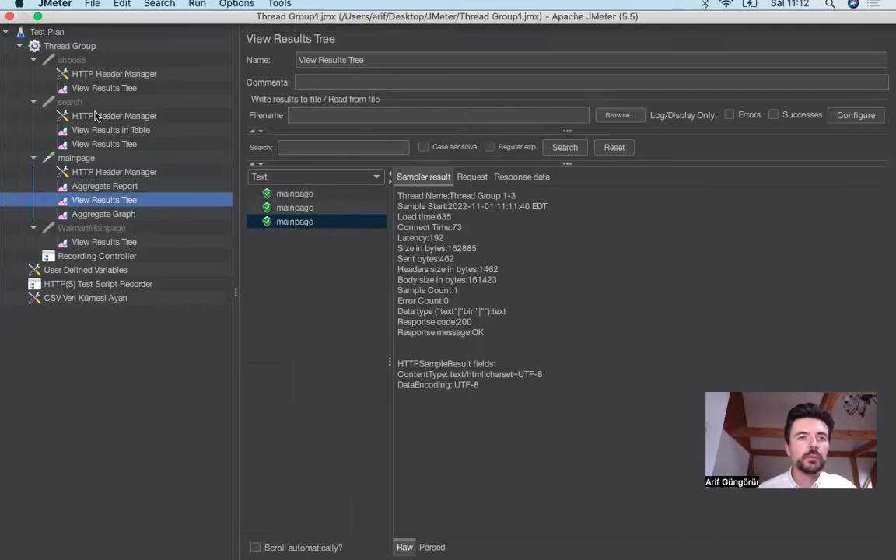
left_click(65, 33)
right_click(65, 33)
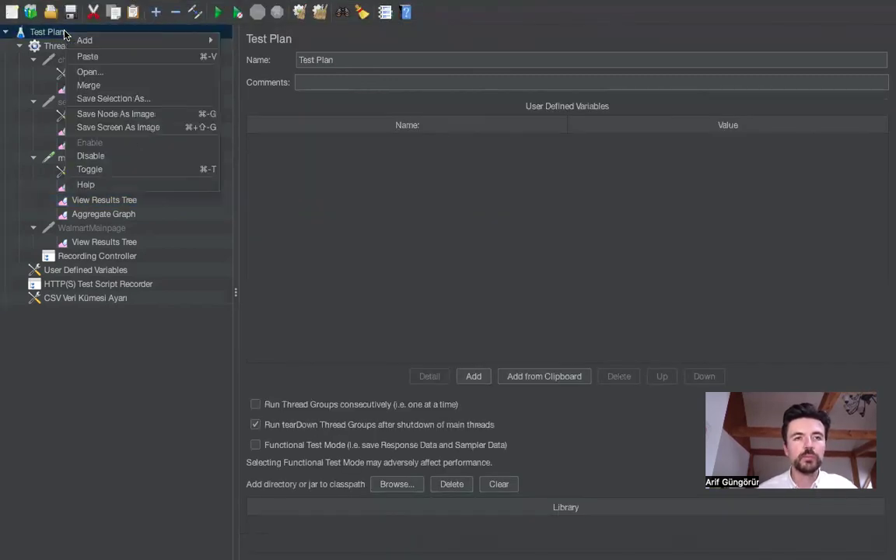
mouse_move(156, 40)
mouse_move(288, 134)
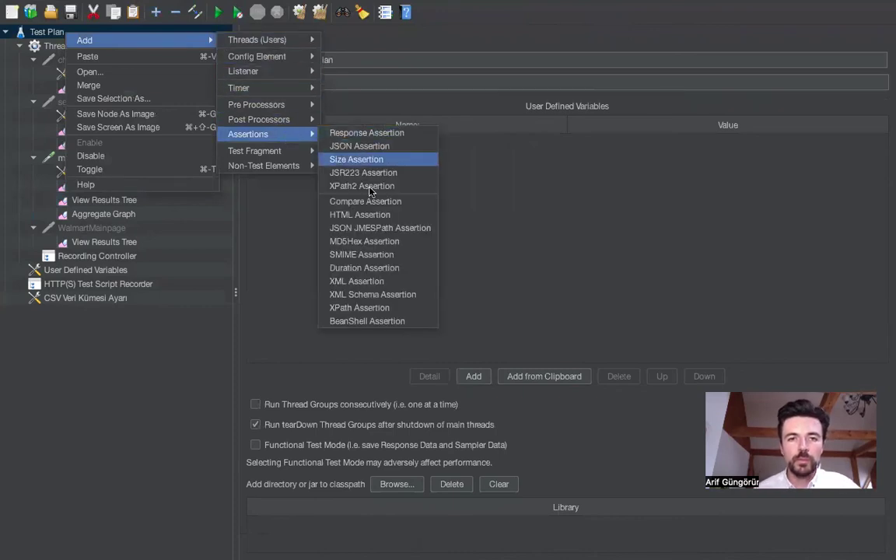
left_click(365, 268)
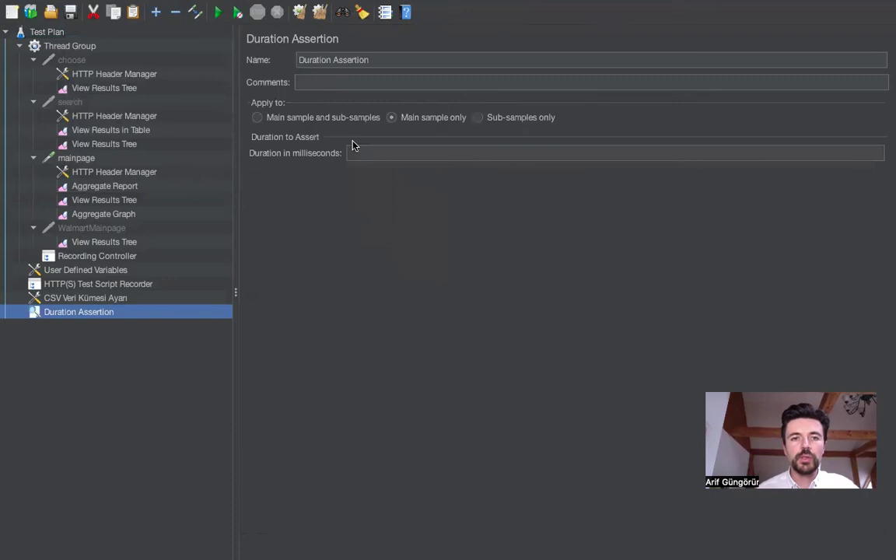
left_click(370, 152)
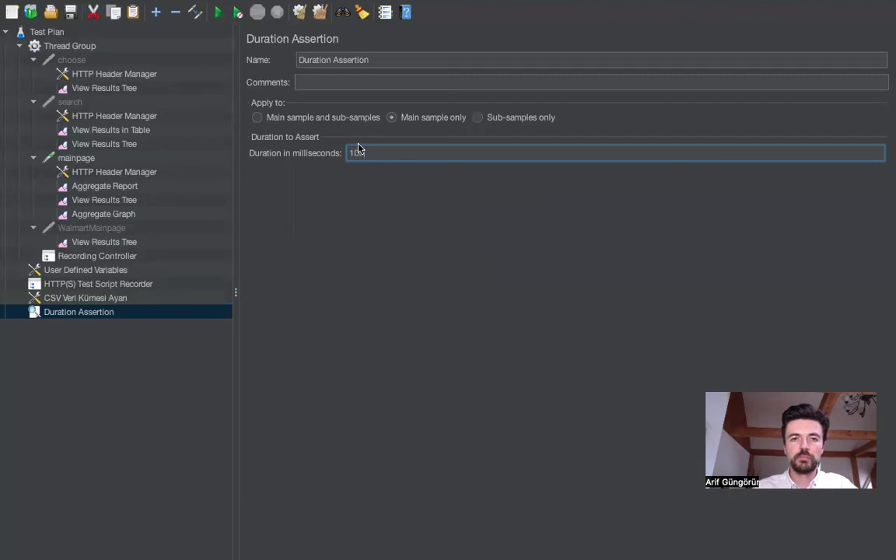
type("00")
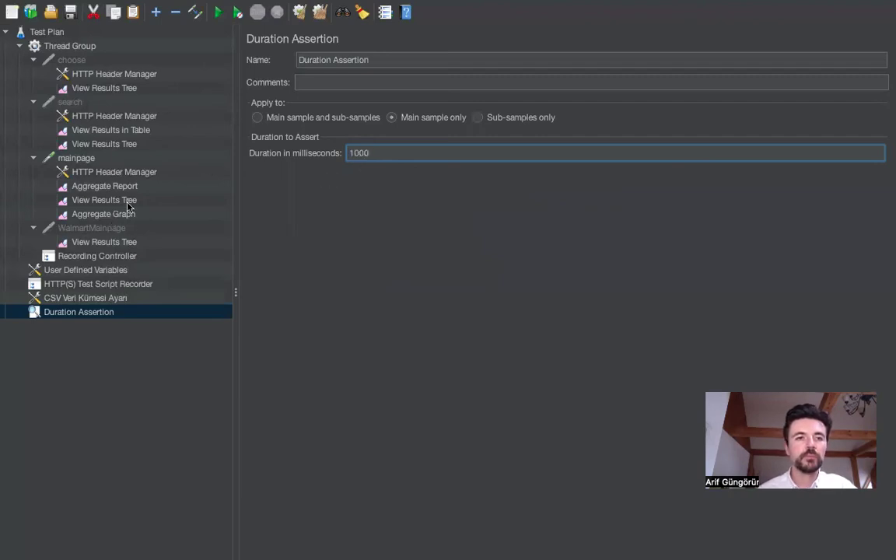
Clear all previous results and rerun the test with mainpage's View Results Tree open
left_click(105, 200)
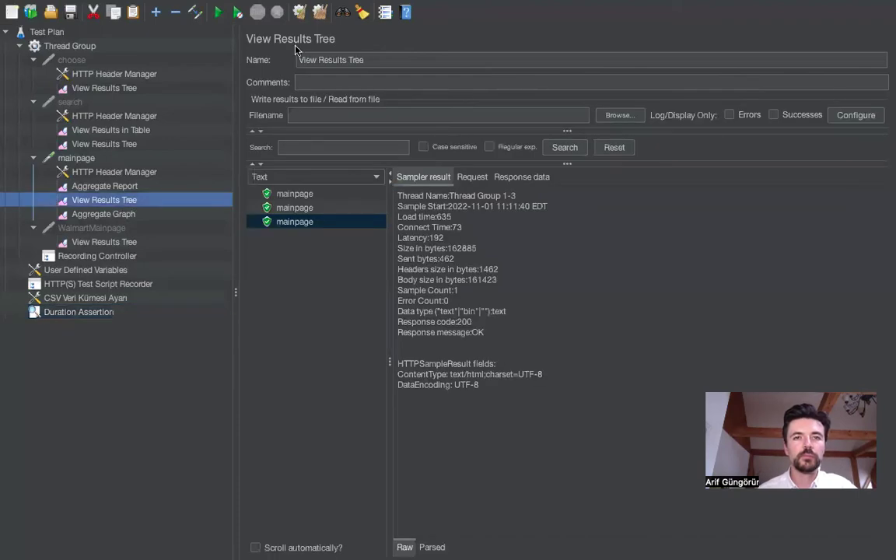
left_click(322, 14)
left_click(136, 186)
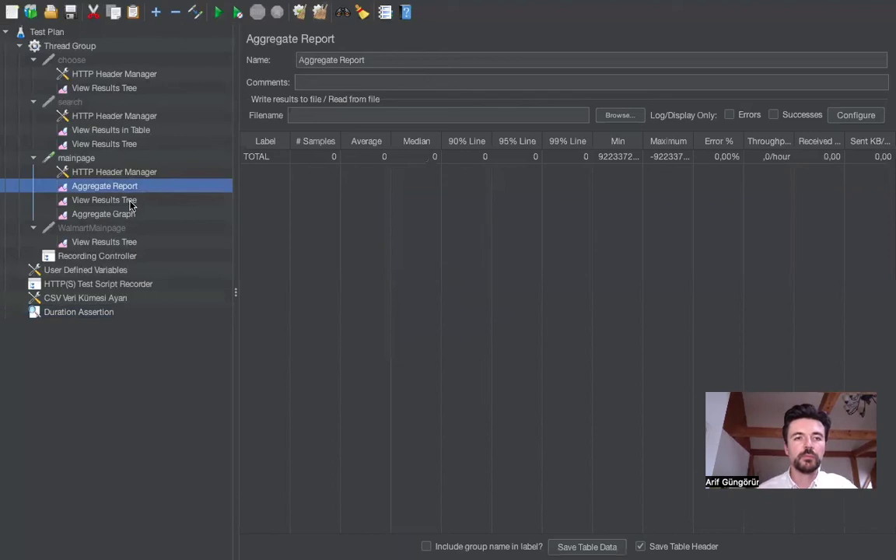
left_click(130, 201)
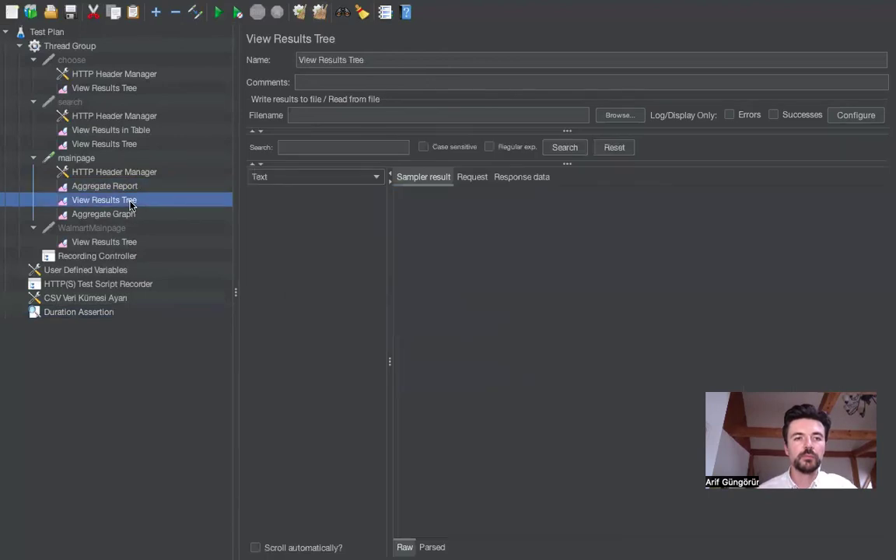
left_click(219, 14)
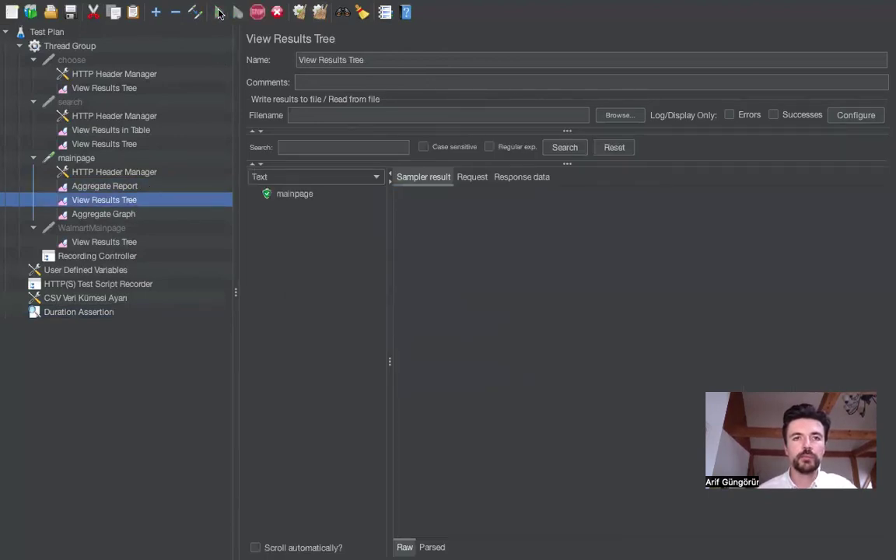
Compare the load times of the failed and successful mainpage samples, and check them against the Duration Assertion's limit
left_click(302, 224)
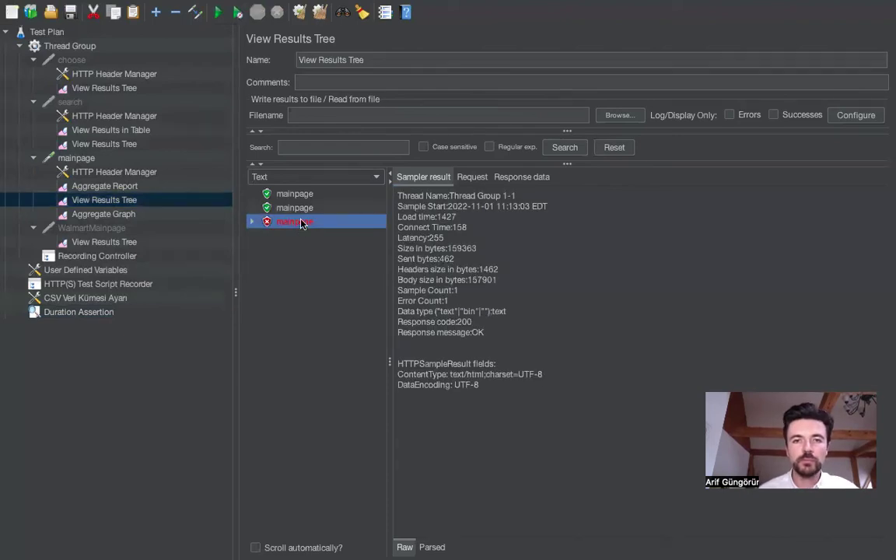
left_click(302, 208)
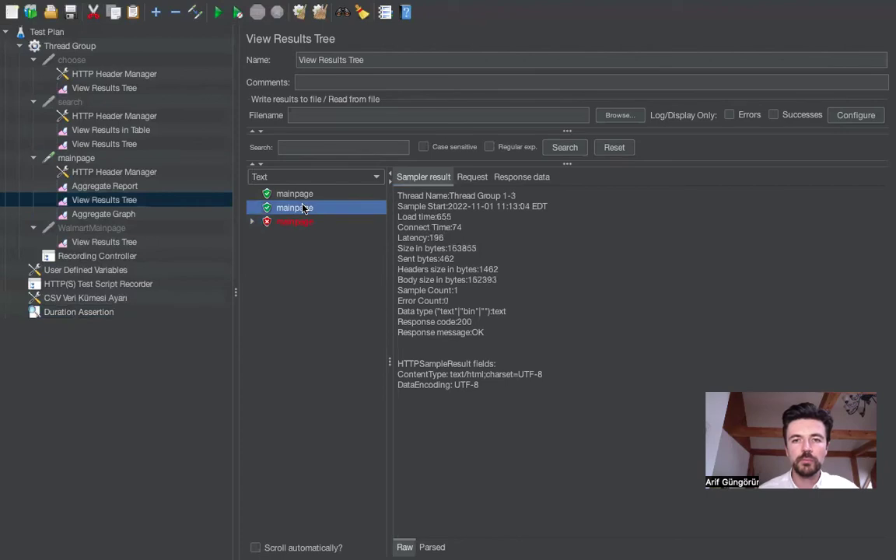
left_click(284, 193)
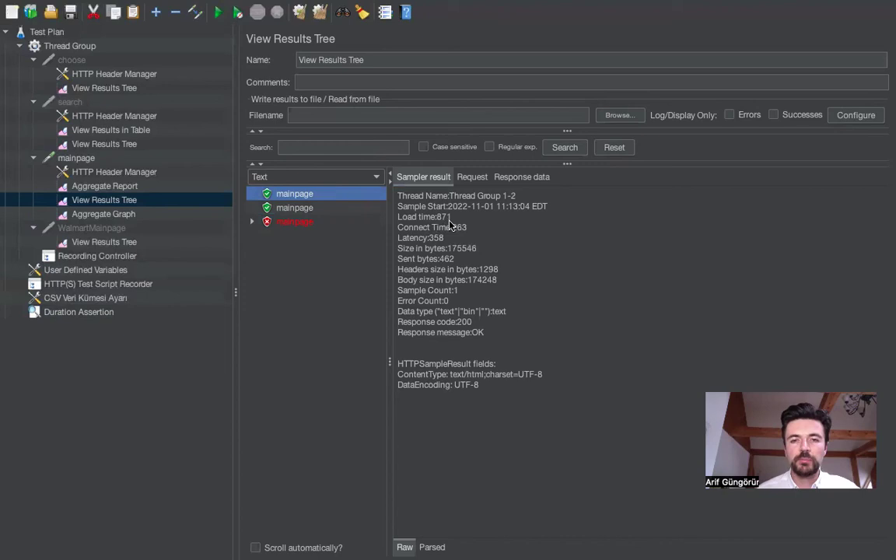
left_click(302, 207)
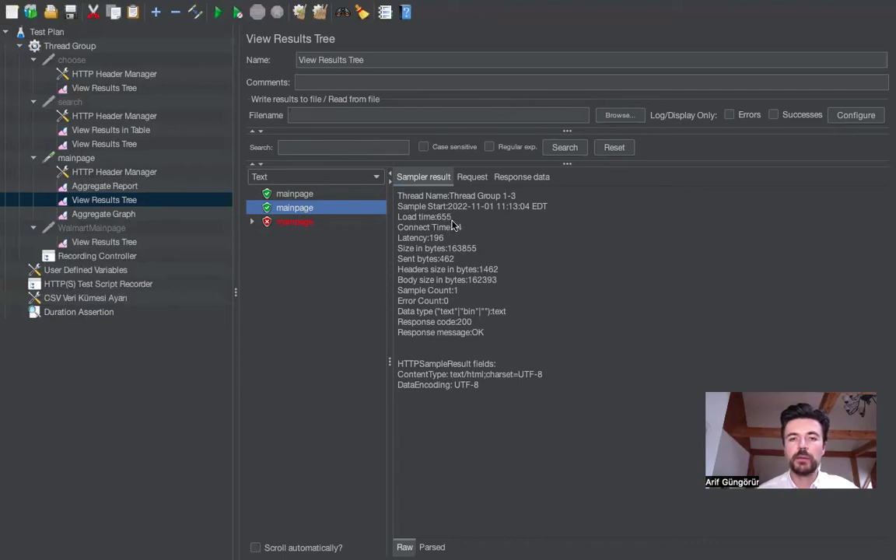
left_click(304, 222)
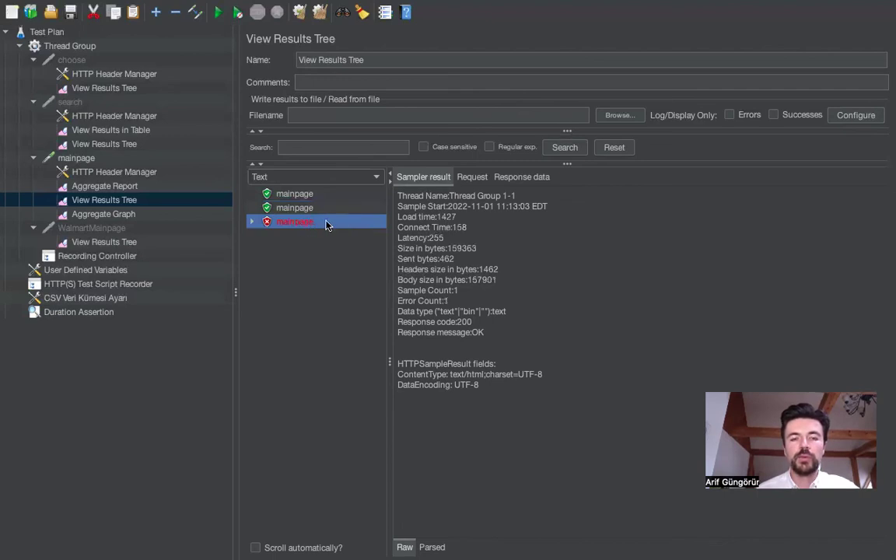
left_click(453, 222)
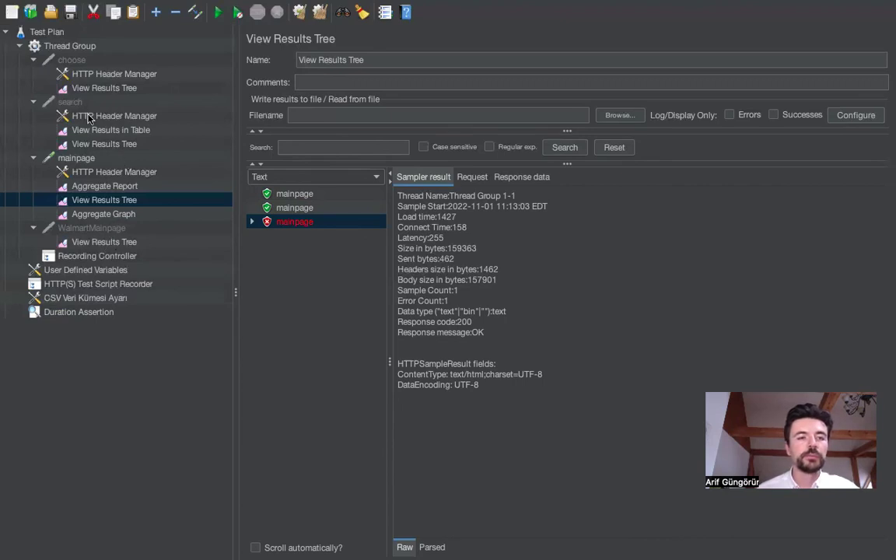
left_click(93, 315)
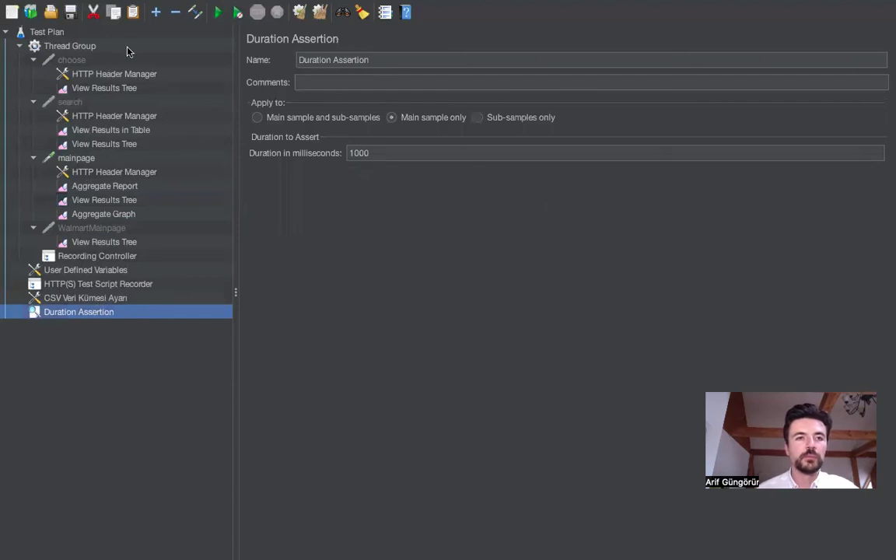
Add a Response Assertion to the test plan and set its field to test to Response Code
left_click(98, 32)
right_click(98, 32)
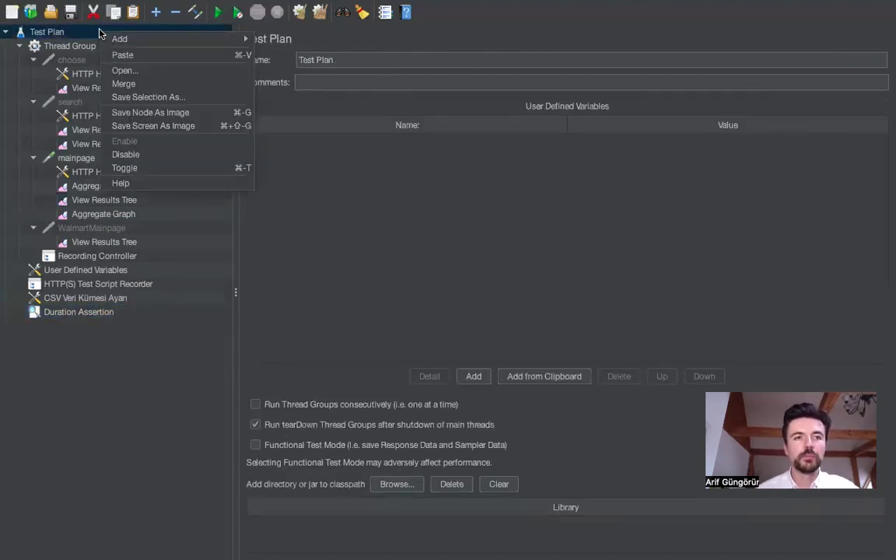
mouse_move(186, 47)
mouse_move(327, 37)
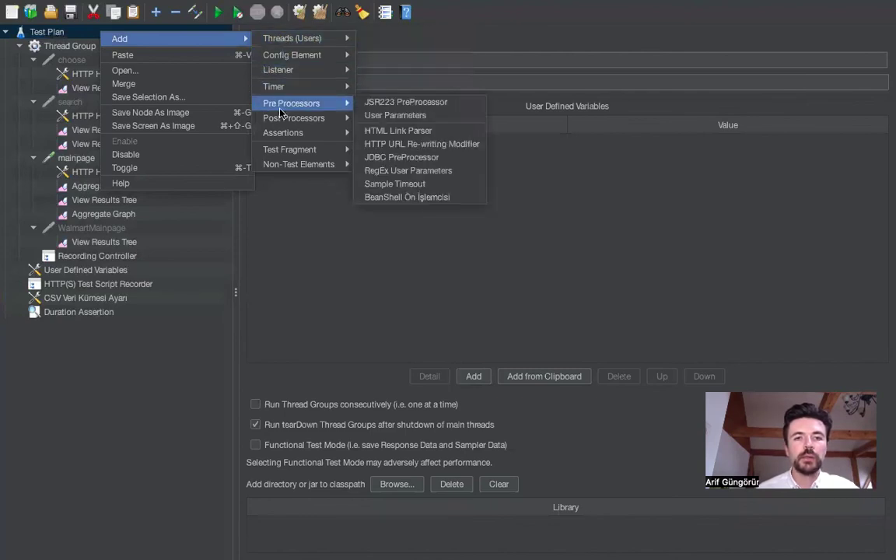
mouse_move(286, 121)
mouse_move(334, 133)
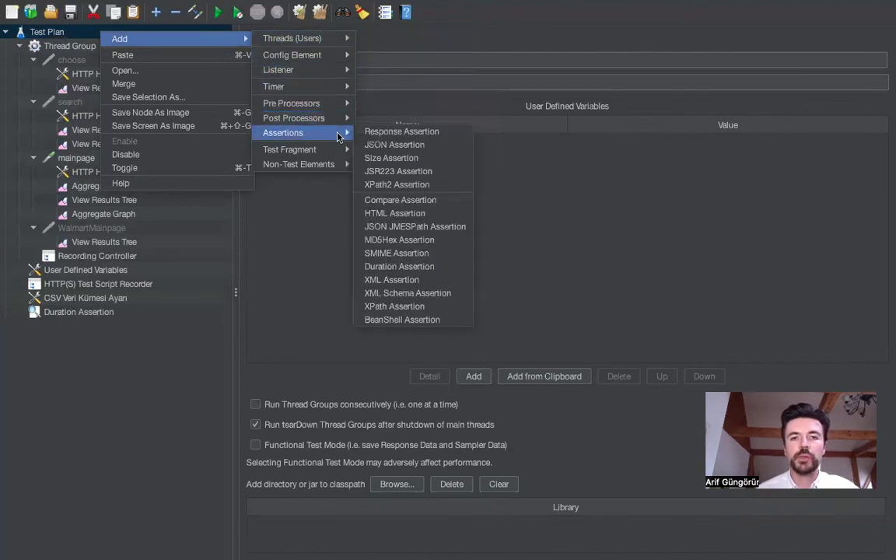
left_click(400, 133)
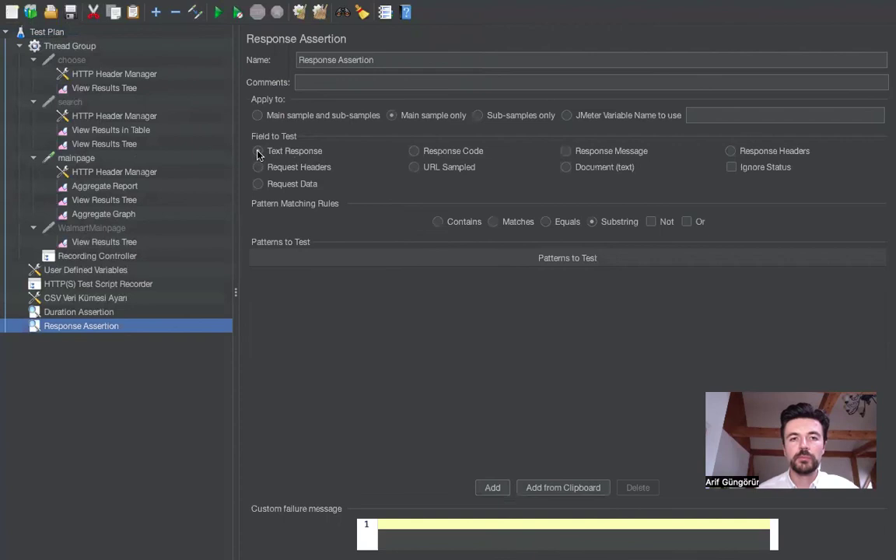
left_click(414, 151)
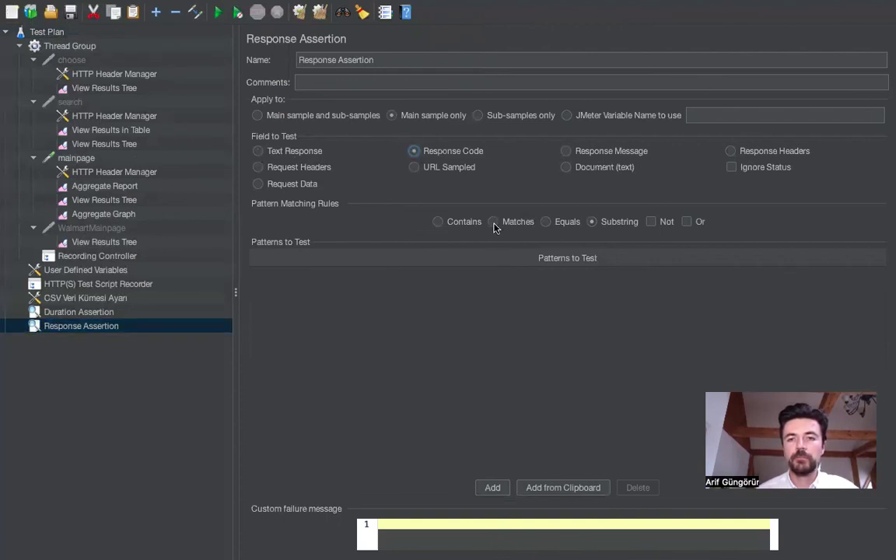
Add 200 as the Response Assertion's only pattern to test, removing the extra blank pattern row
left_click(492, 487)
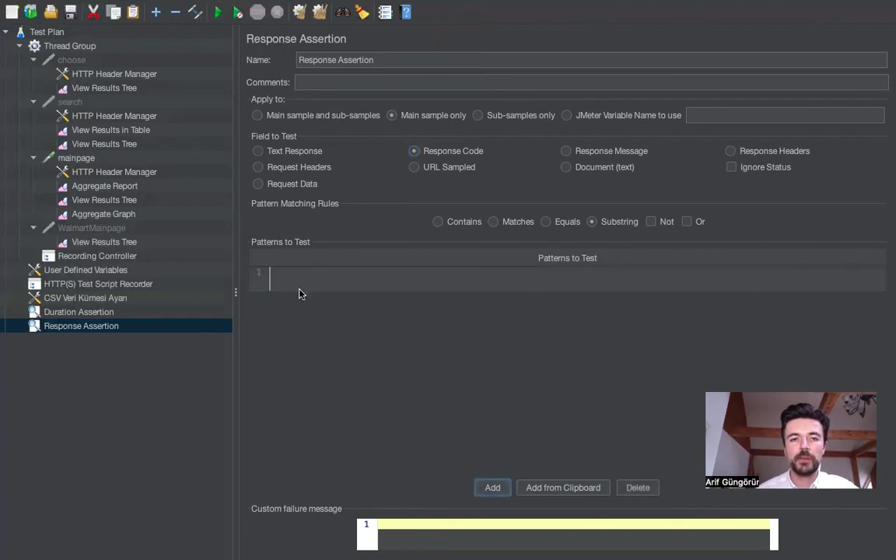
type("200")
left_click(492, 486)
left_click(302, 305)
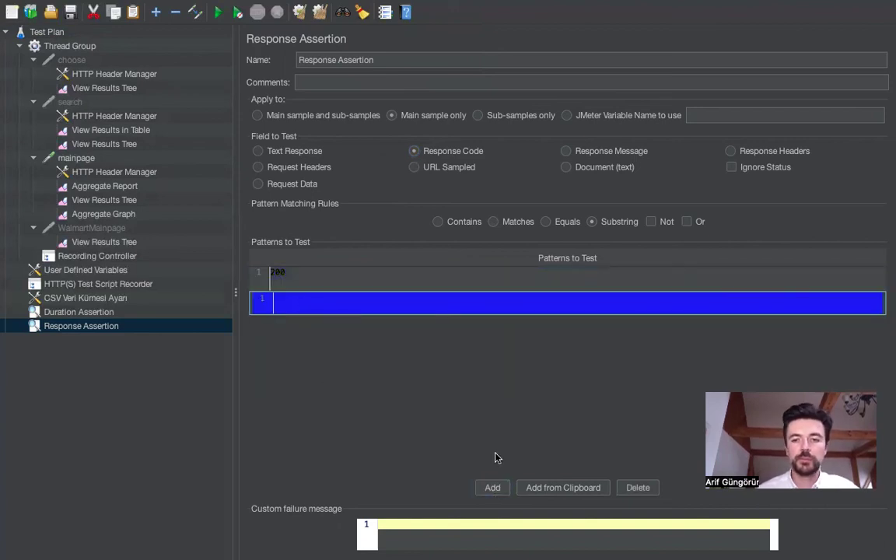
left_click(638, 486)
left_click(281, 277)
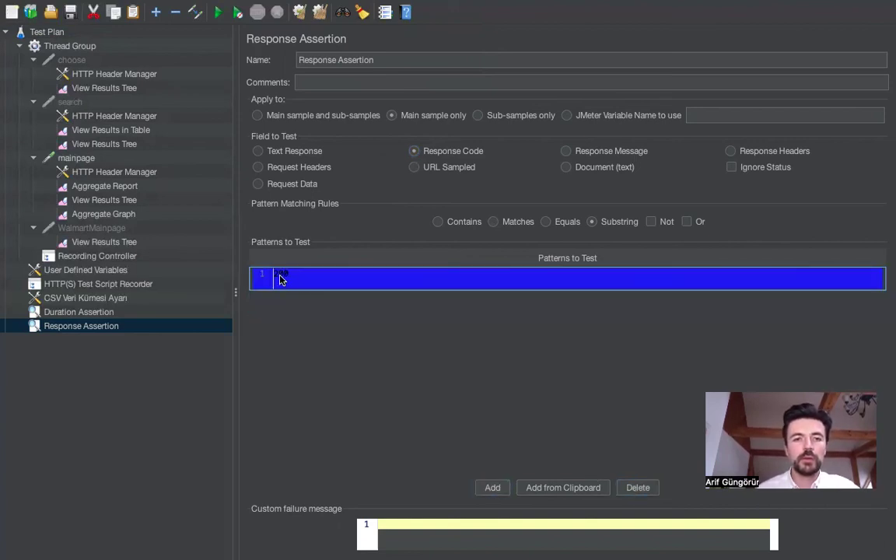
Clear all previous results and rerun the test with mainpage's View Results Tree open
left_click(78, 313)
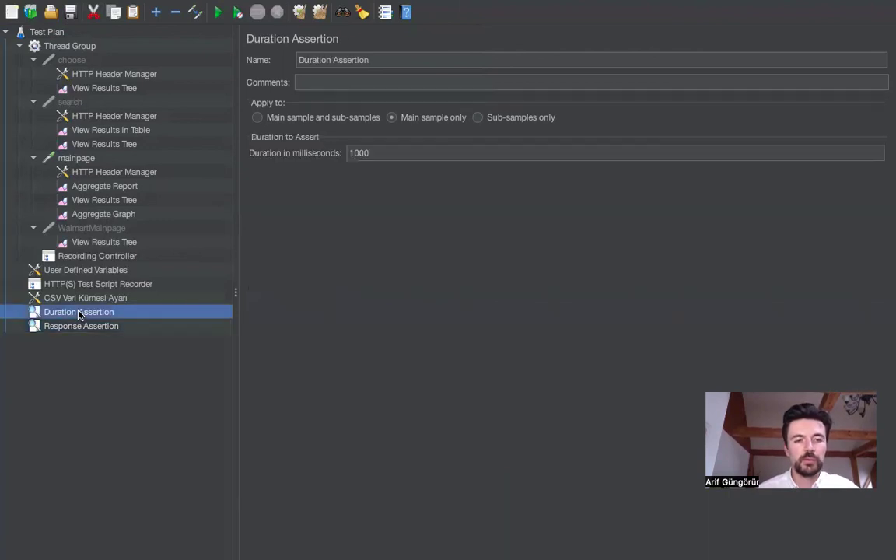
left_click(91, 201)
left_click(319, 14)
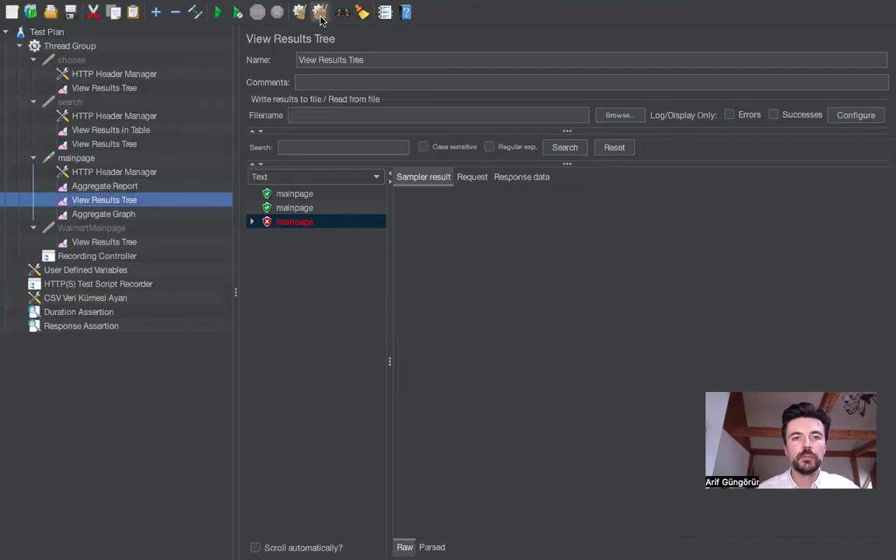
left_click(219, 14)
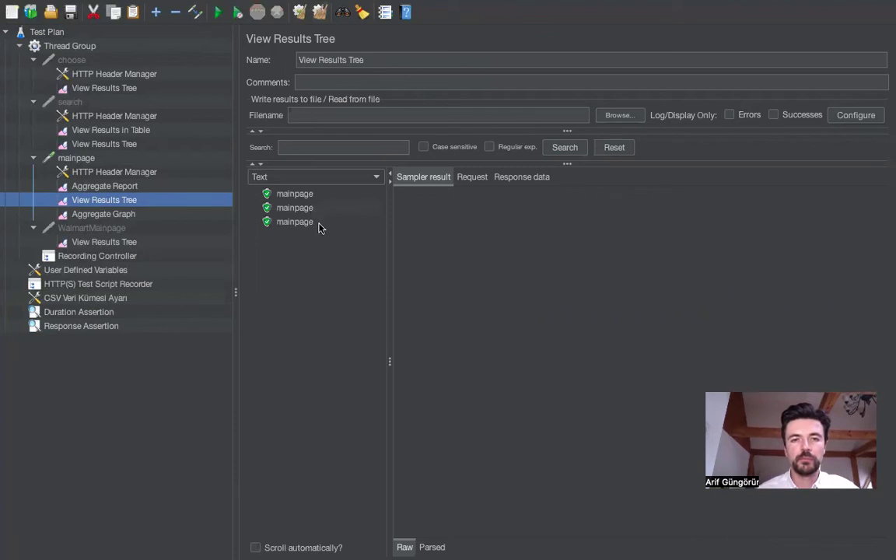
Check the response code, response message and load time of each mainpage sample in the sampler results
left_click(318, 224)
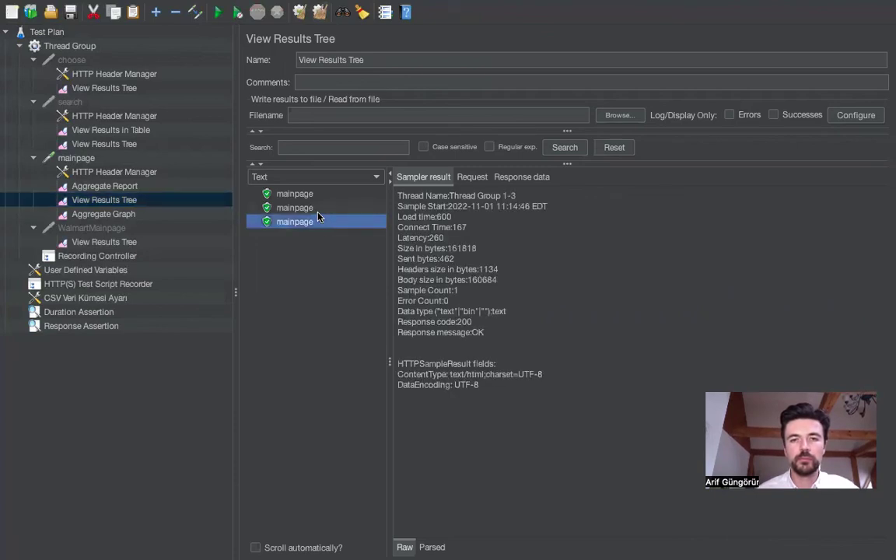
left_click(314, 207)
left_click(319, 194)
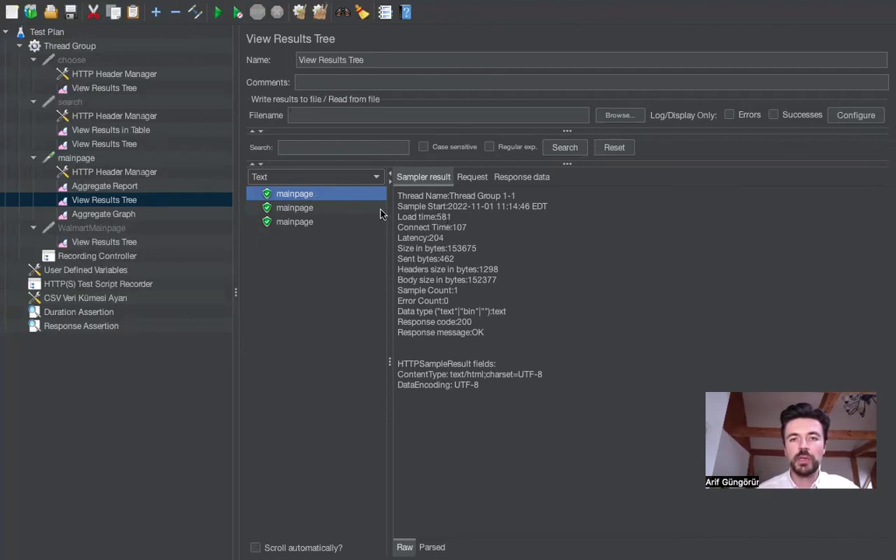
left_click(327, 209)
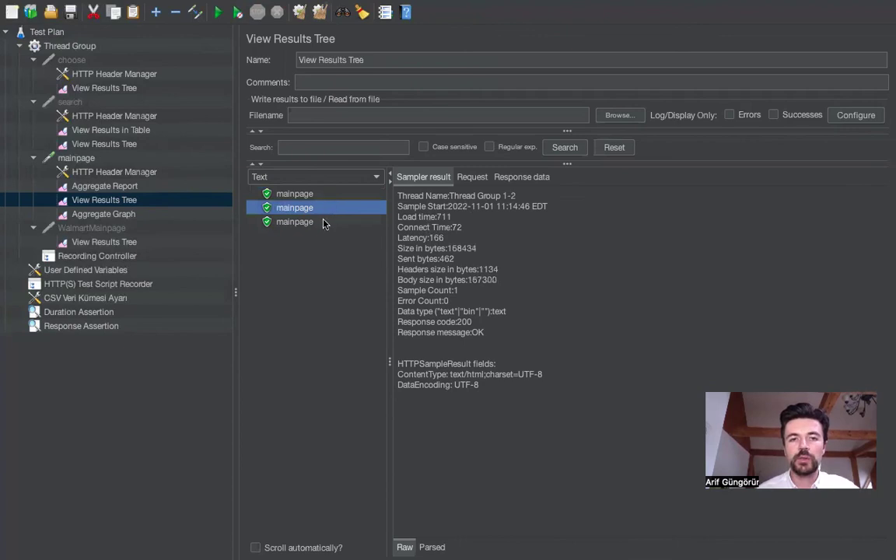
left_click(325, 223)
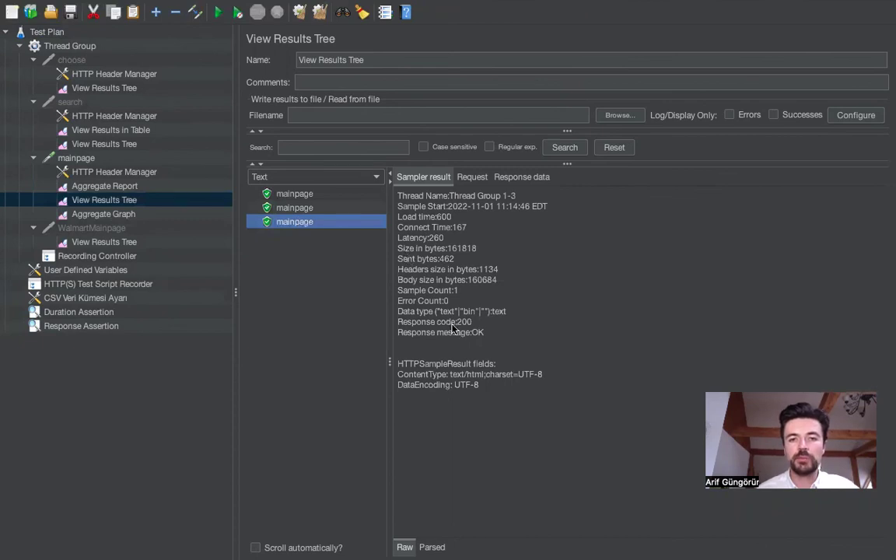
left_click(330, 207)
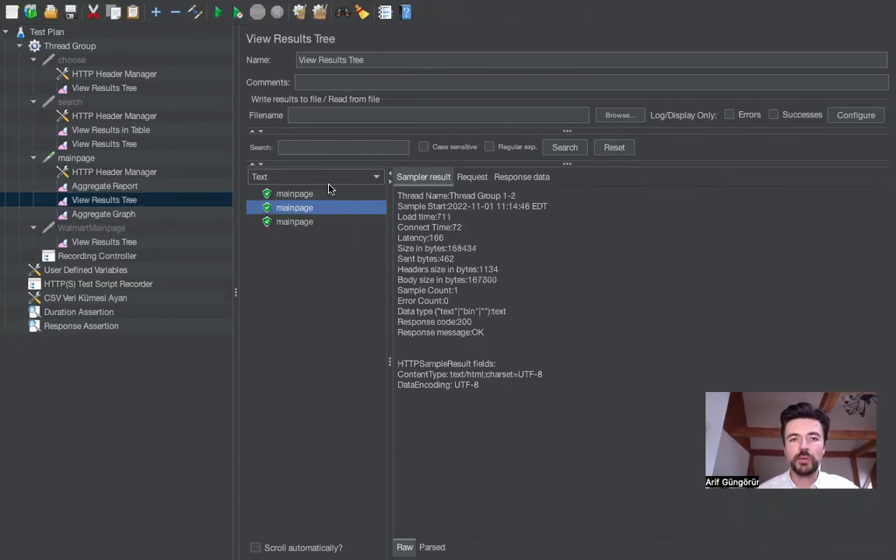
left_click(328, 194)
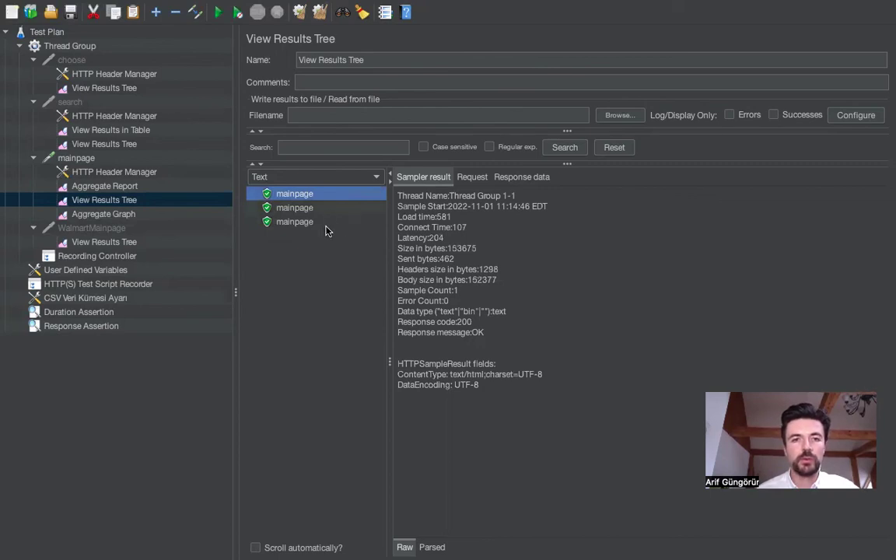
left_click(324, 221)
left_click(323, 208)
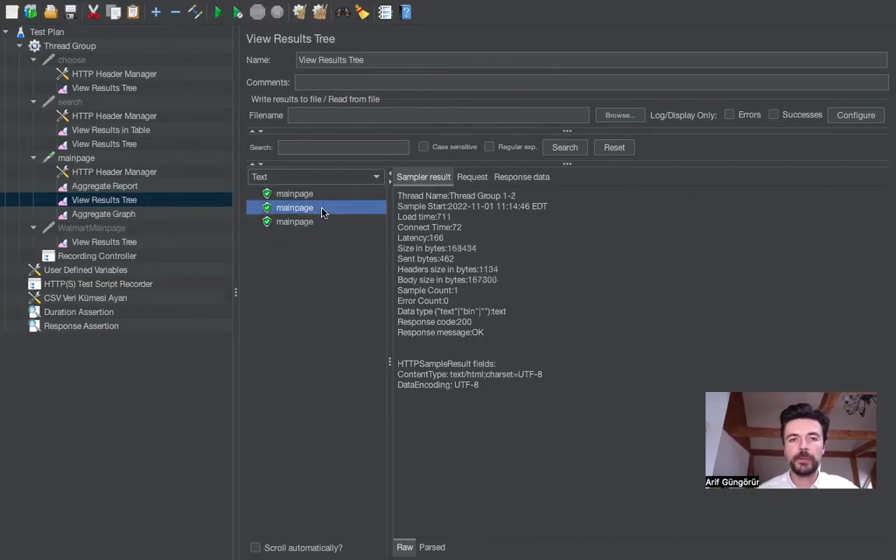
left_click(324, 196)
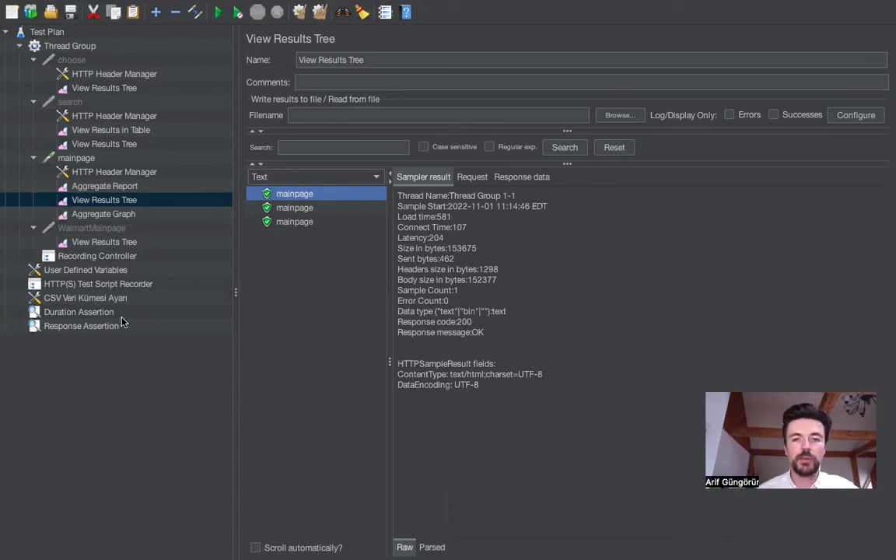
Add a second Response Assertion to the test plan and set its field to test to Response Message
left_click(49, 32)
right_click(78, 35)
mouse_move(179, 42)
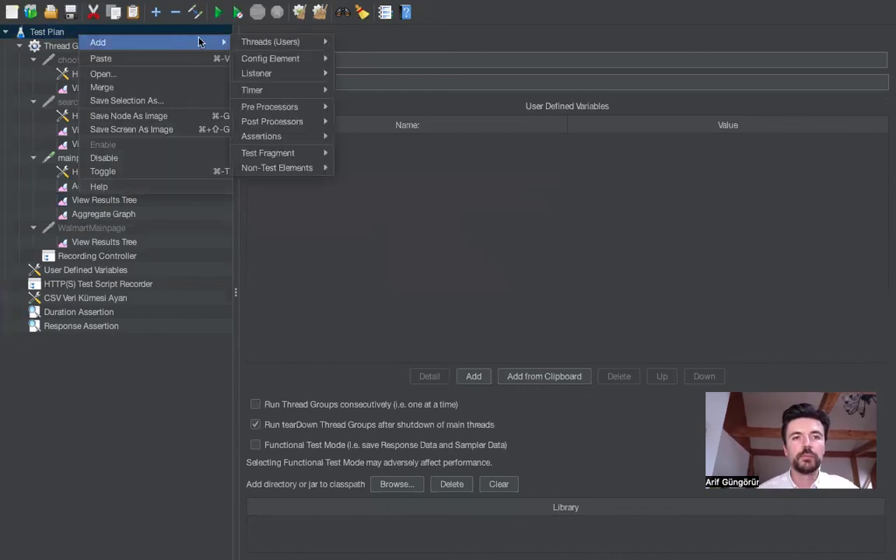
mouse_move(286, 129)
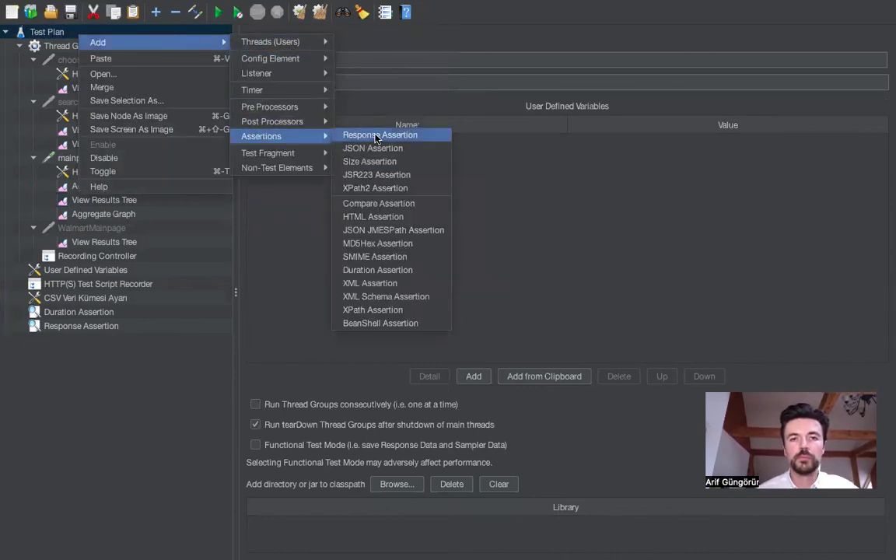
left_click(377, 136)
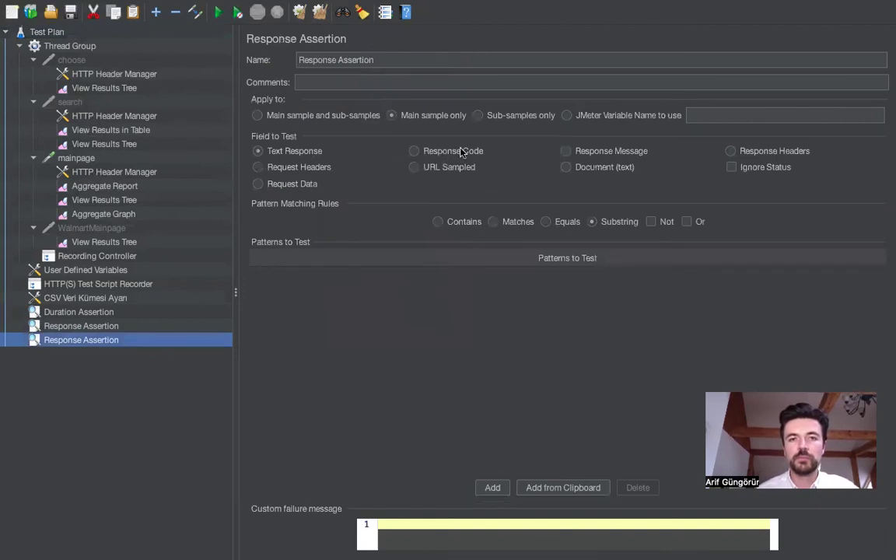
left_click(565, 152)
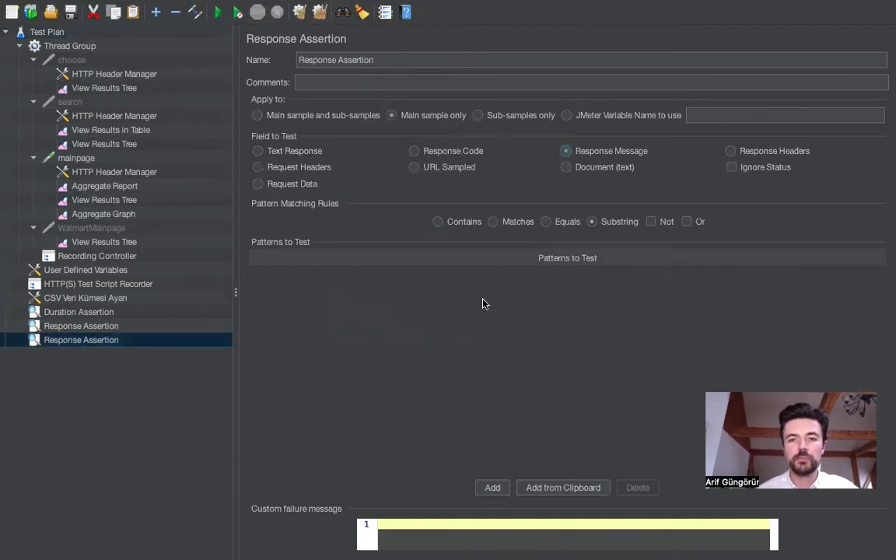
Add OK as the pattern to test in the second Response Assertion
left_click(492, 487)
left_click(345, 287)
left_click(345, 285)
left_click(346, 284)
type("OK")
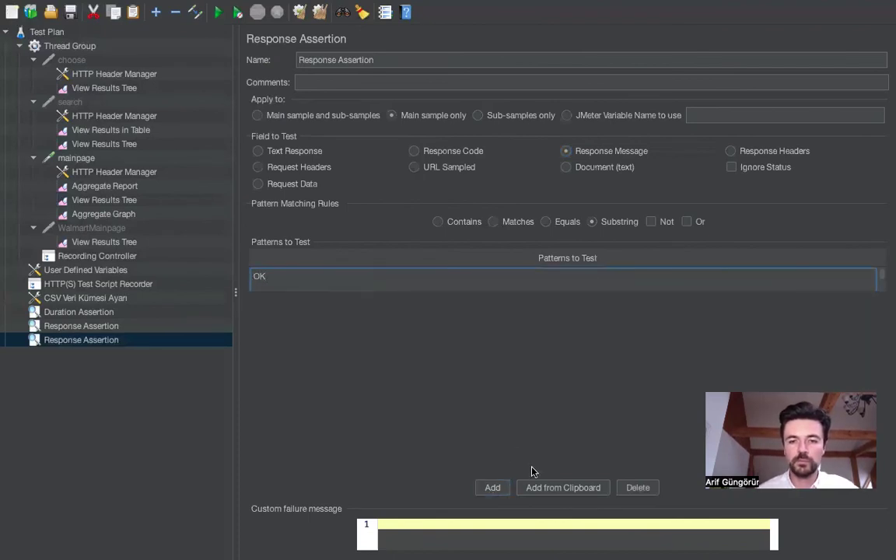
key("Return")
left_click(85, 342)
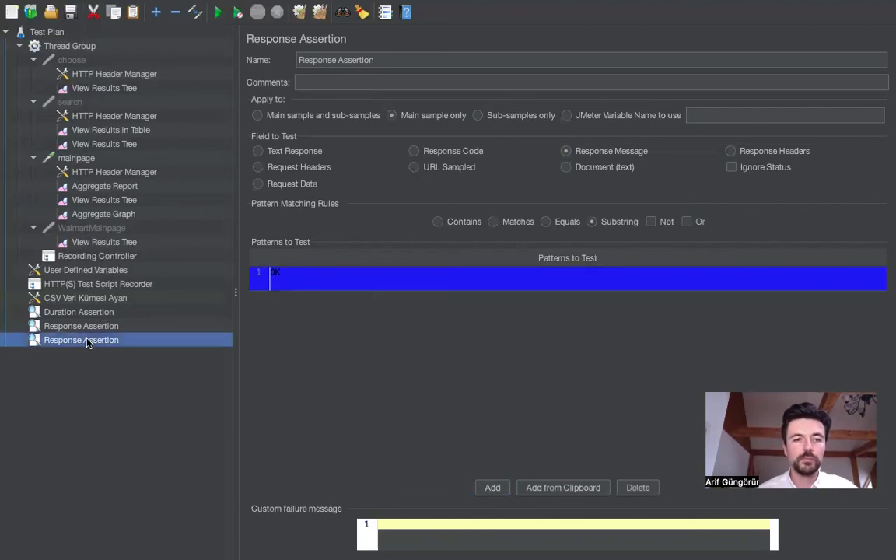
Return to mainpage's View Results Tree, clear all results and rerun the test with the assertions in place
left_click(114, 200)
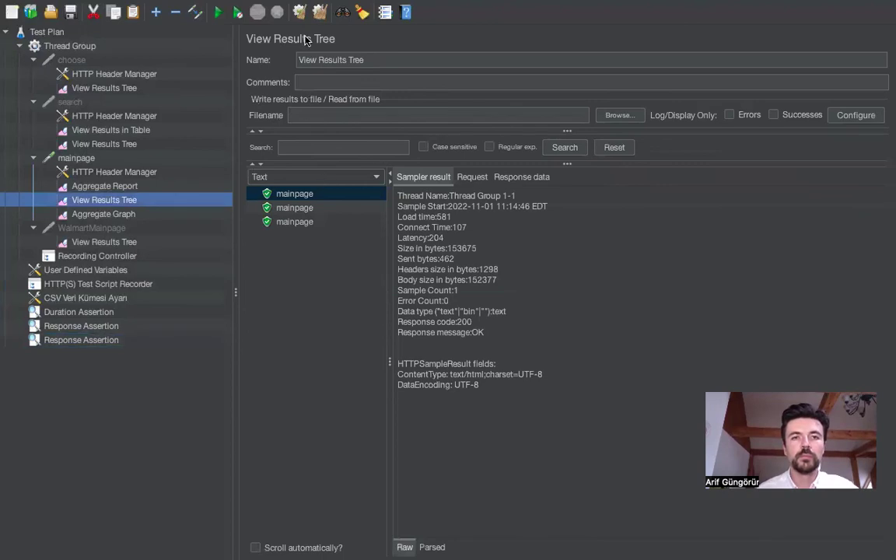
left_click(318, 13)
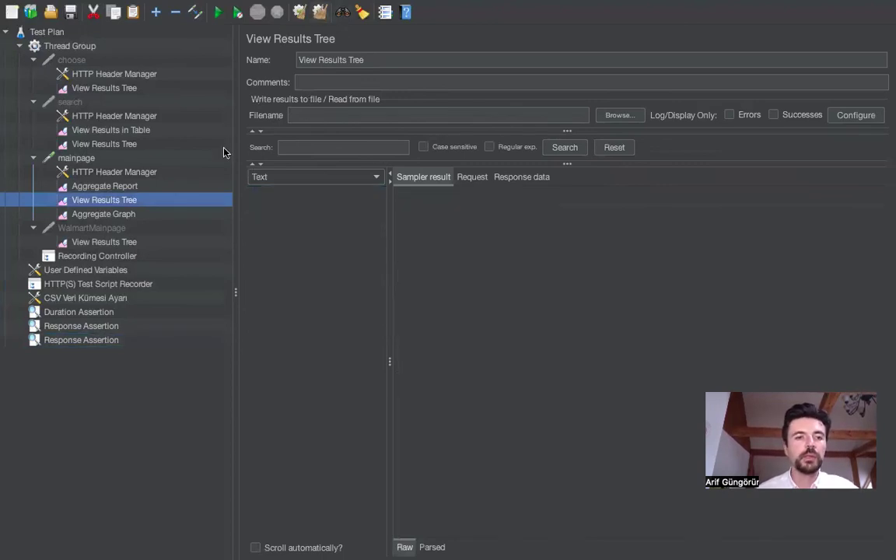
left_click(219, 13)
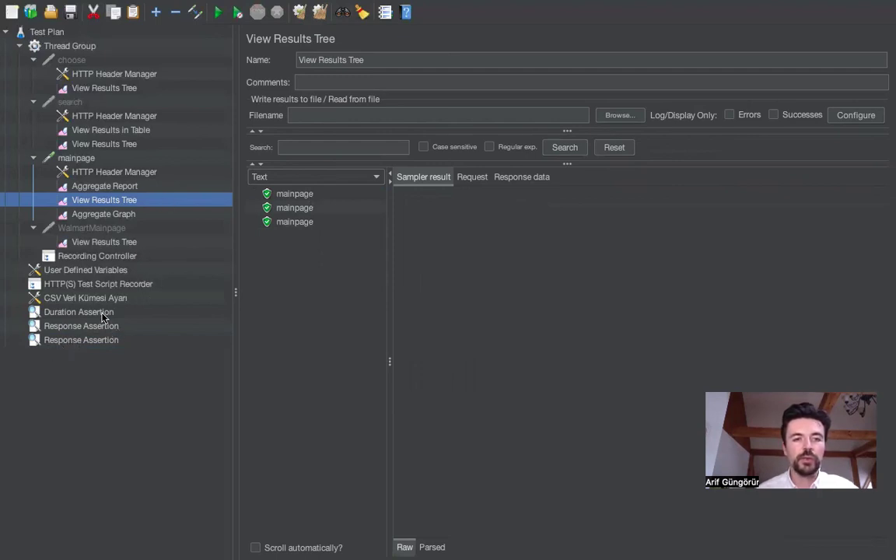
Compare the new mainpage samples' load times, response codes and response messages against the duration and response assertions
left_click(295, 194)
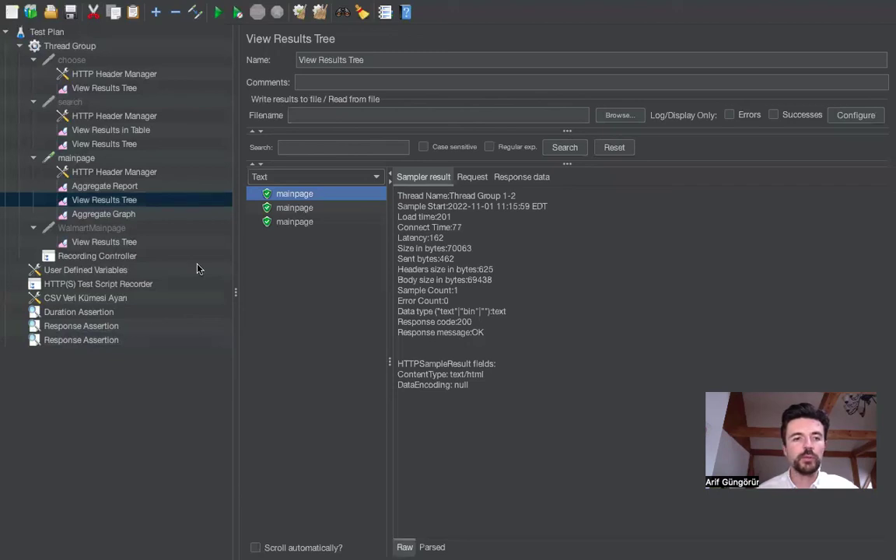
left_click(306, 207)
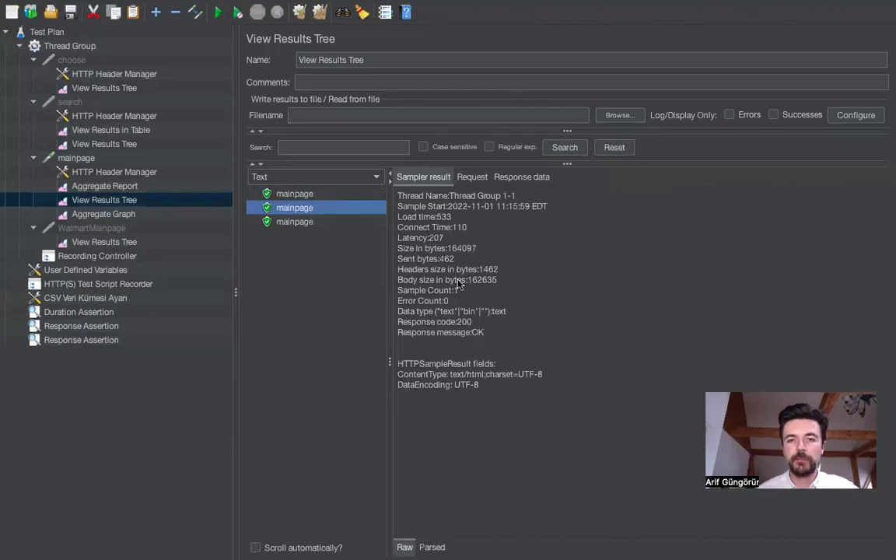
left_click(309, 222)
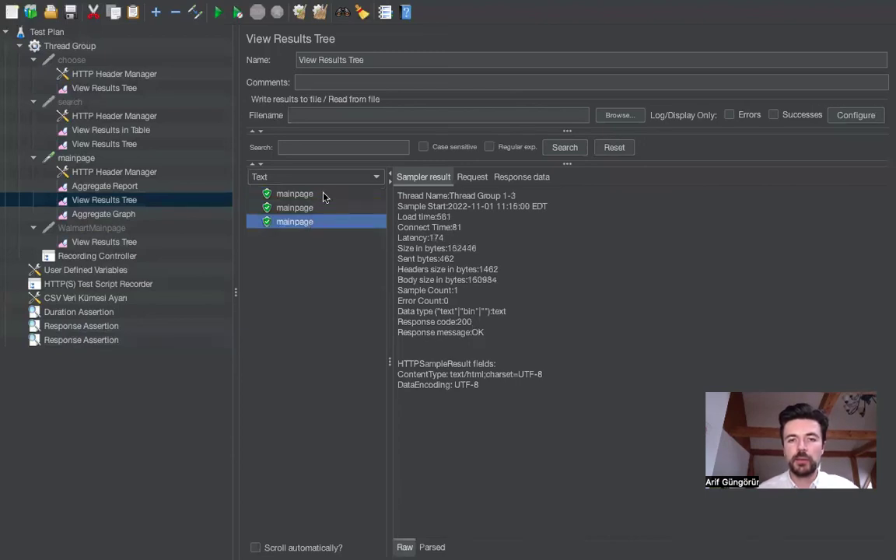
left_click(311, 194)
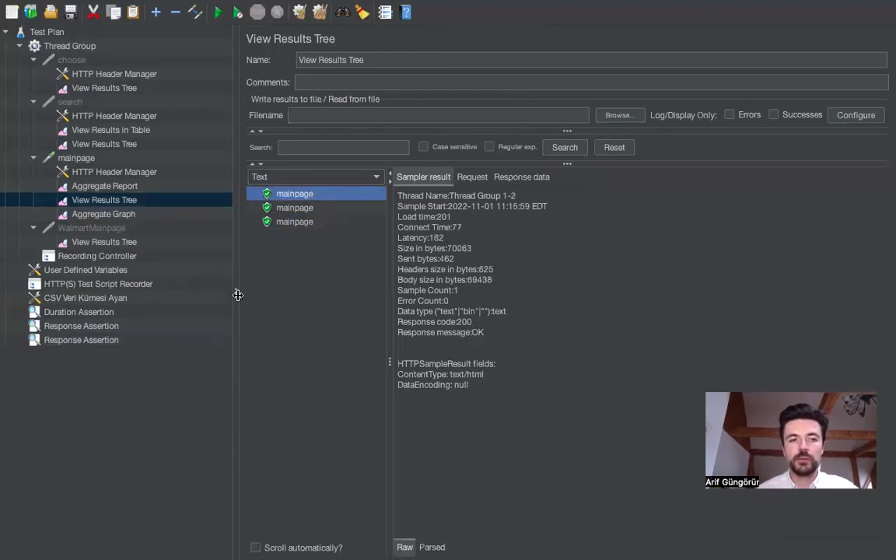
left_click(333, 212)
left_click(334, 223)
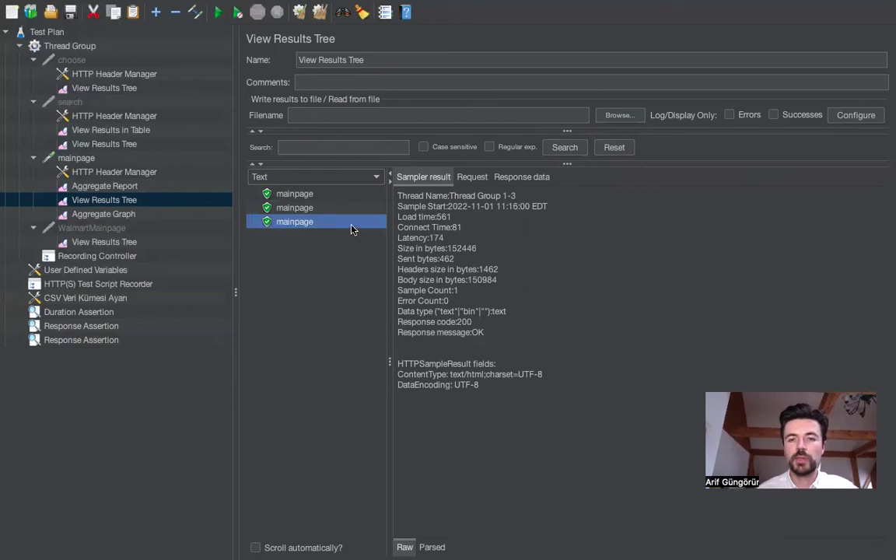
left_click(316, 207)
key("Up")
key("Down")
key("Down")
left_click(313, 208)
key("Up")
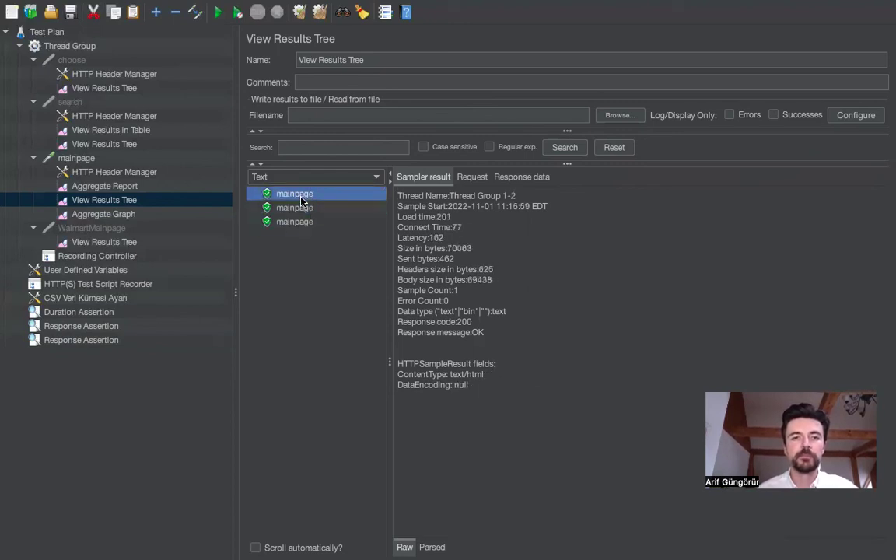